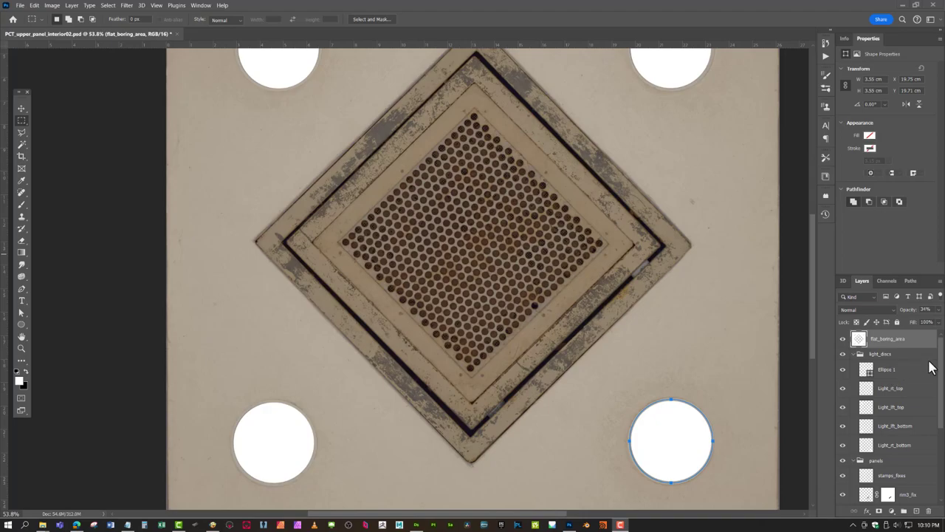
# - Move the stamps_fixes and rim3_fix layers below the hinges layer at the end of the panels group
pyautogui.click(941, 358)
pyautogui.scroll(-5, 941, 378)
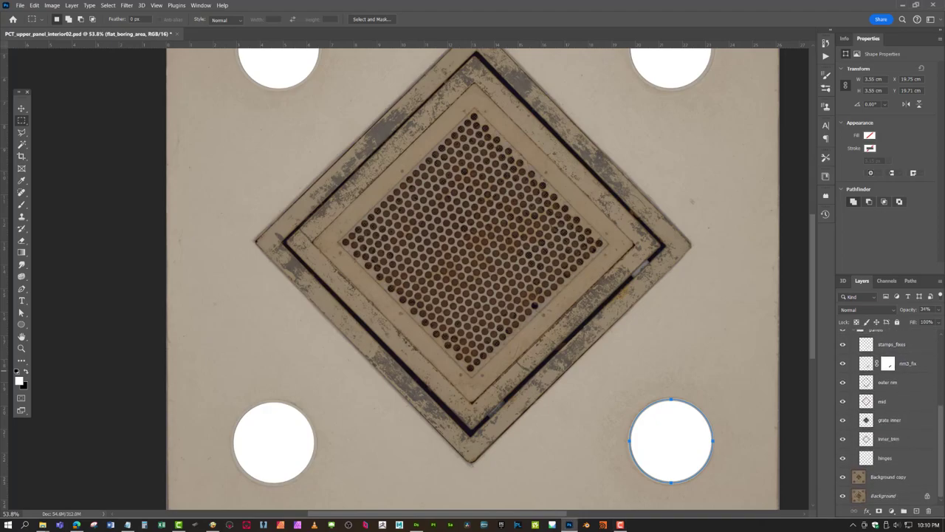
pyautogui.scroll(1, 915, 391)
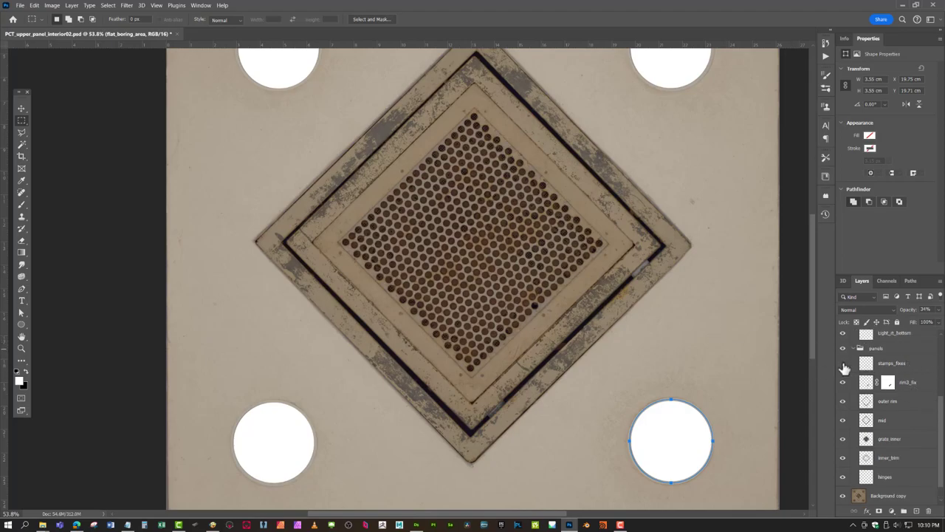
pyautogui.click(842, 382)
pyautogui.click(843, 378)
pyautogui.click(925, 367)
pyautogui.keyDown('shift'); pyautogui.click(928, 381); pyautogui.keyUp('shift')
pyautogui.moveTo(928, 381); pyautogui.dragTo(917, 465)
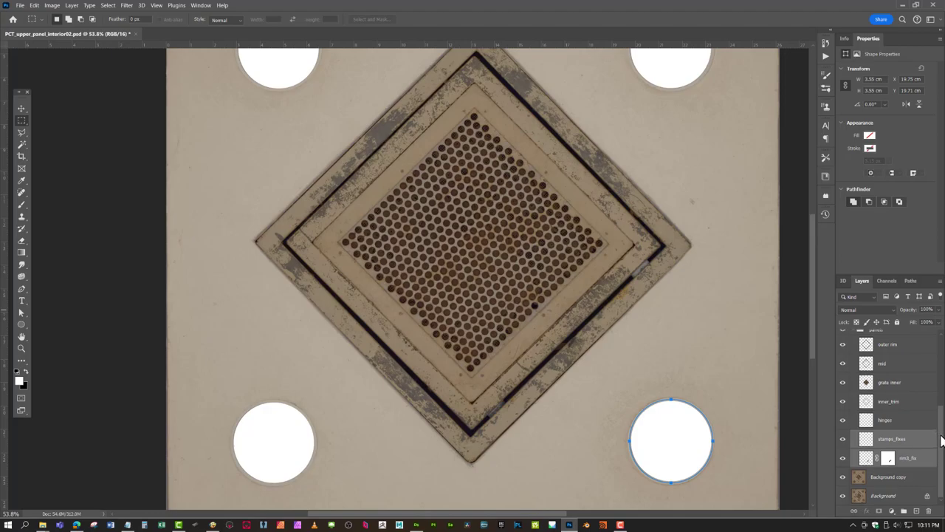
# - Load the outer rim layer's outline as a selection and paste a merged copy of that area directly above the outer rim layer
pyautogui.moveTo(942, 442); pyautogui.dragTo(941, 431)
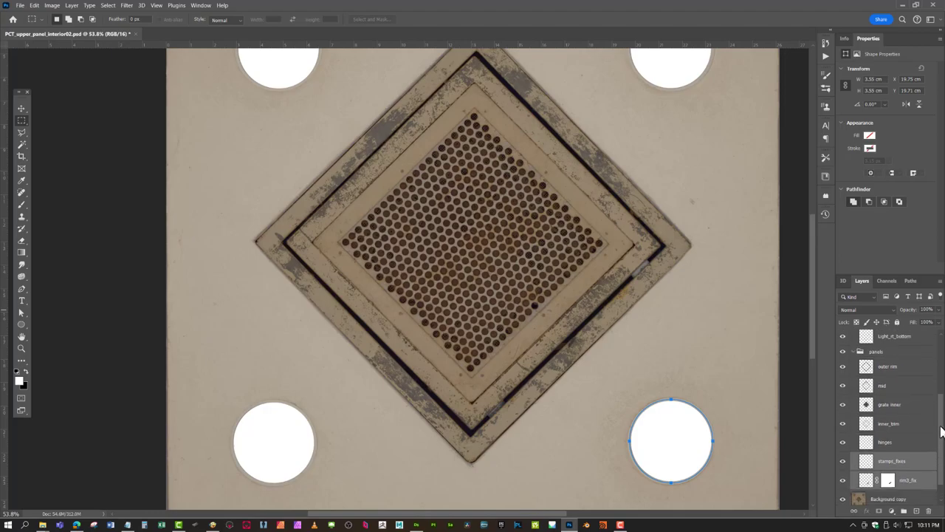
pyautogui.keyDown('ctrl'); pyautogui.click(867, 368); pyautogui.keyUp('ctrl')
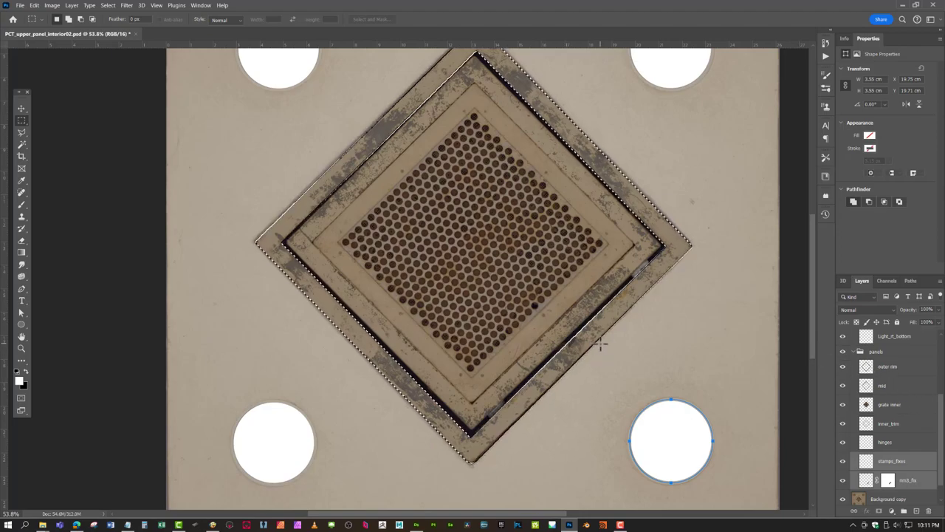
pyautogui.hotkey('ctrl', 'shift', 'c')
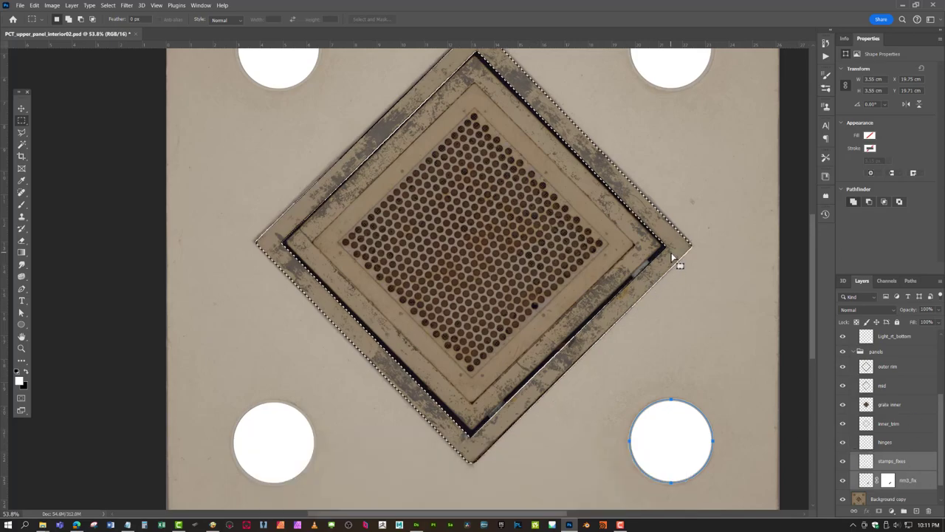
pyautogui.click(907, 367)
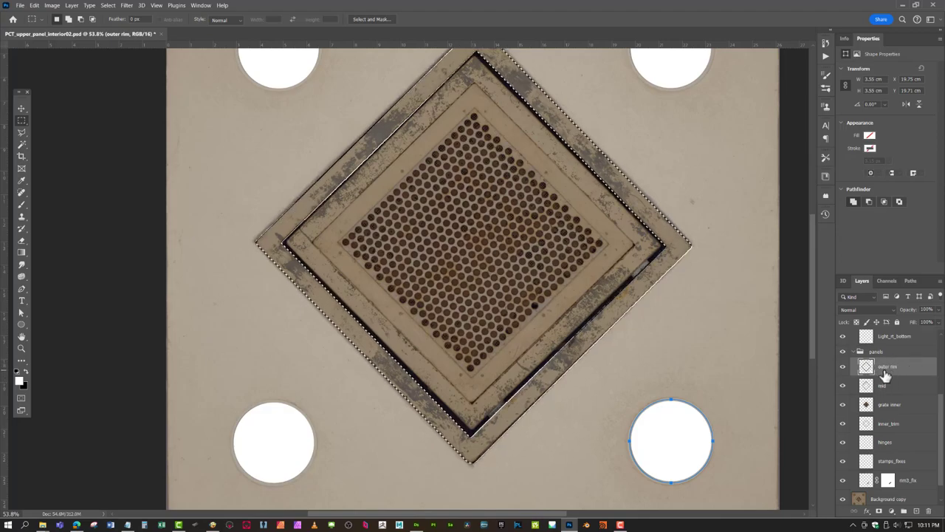
pyautogui.hotkey('ctrl', 'v')
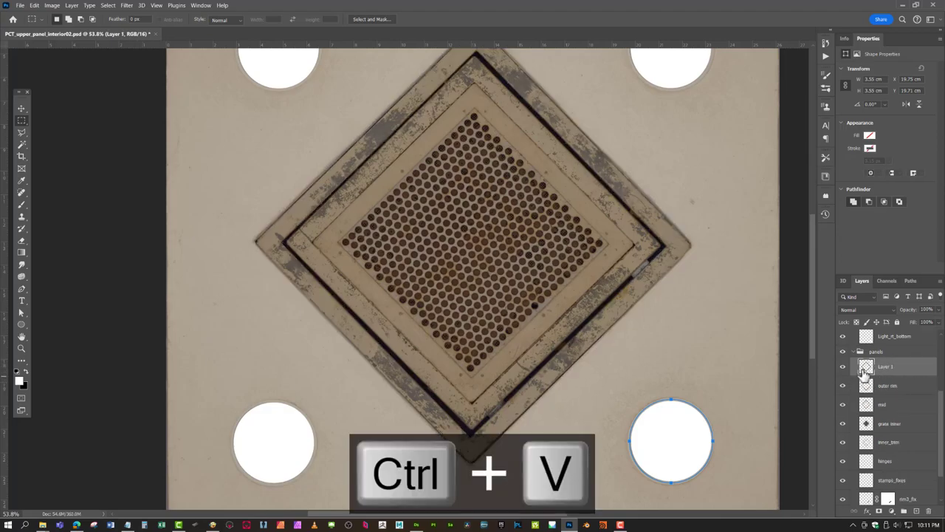
# - Name the pasted layer "outer rim" and rename the original below it as "outer rim_bevel"
pyautogui.doubleClick(898, 388)
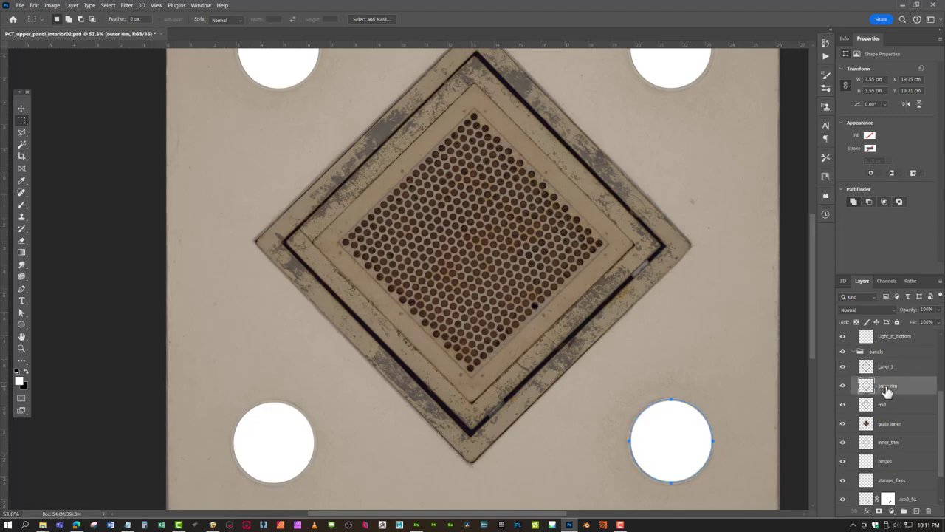
pyautogui.hotkey('ctrl', 'c')
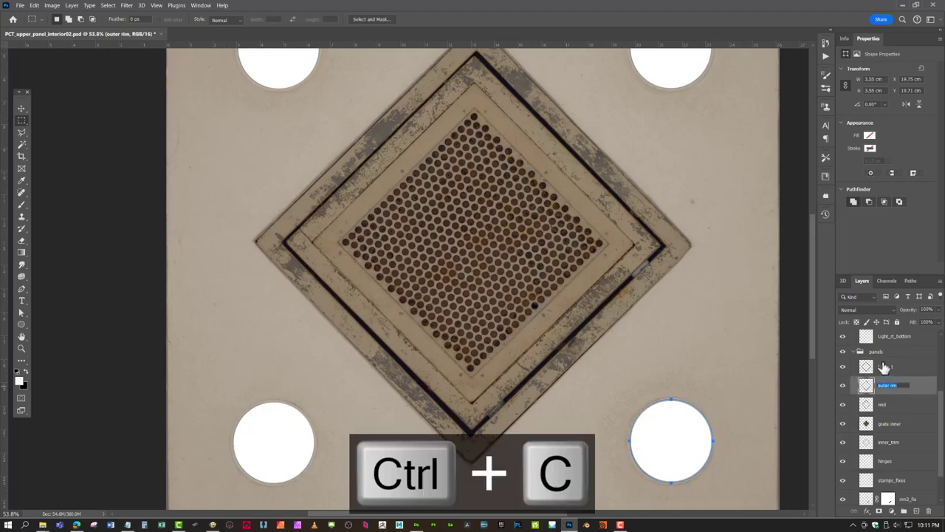
pyautogui.doubleClick(888, 366)
pyautogui.hotkey('ctrl', 'v')
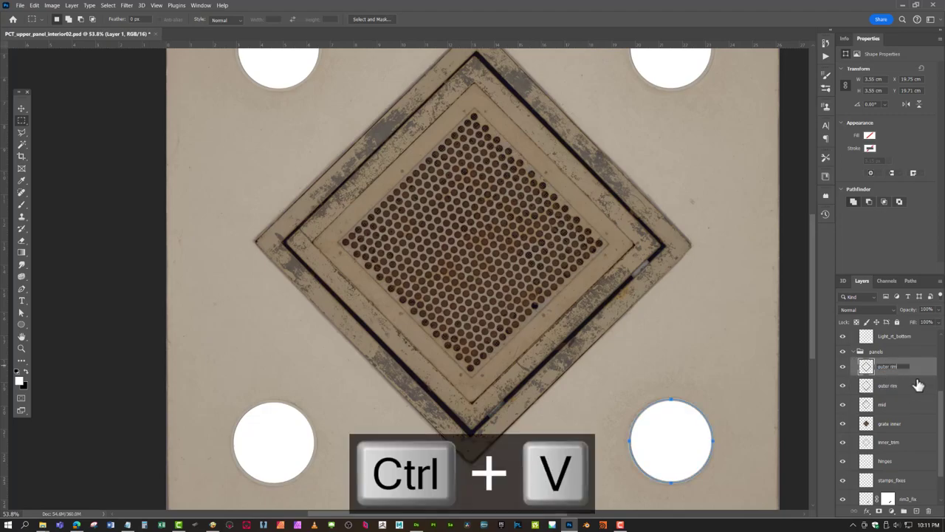
pyautogui.doubleClick(898, 385)
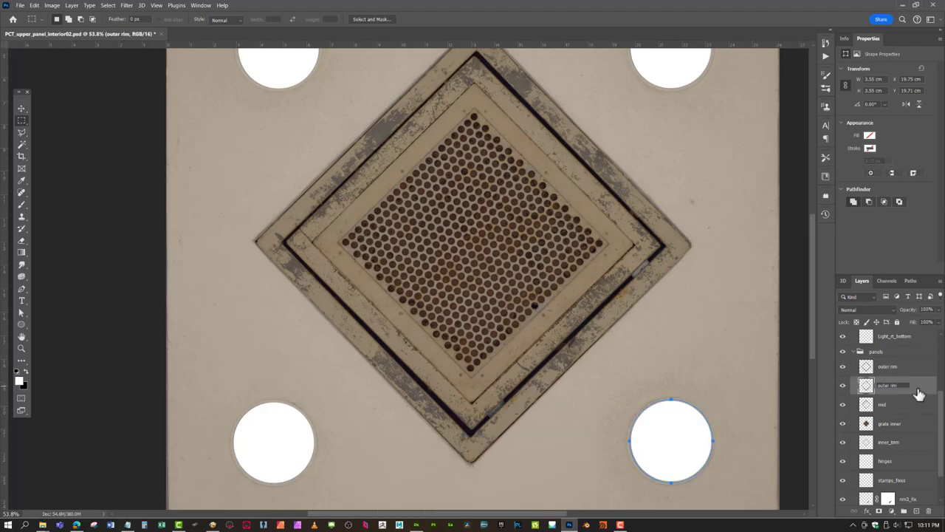
pyautogui.write('_bevel')
pyautogui.press('Return')
# - Load the mid layer's outline as a selection and paste a merged copy of that area directly above the mid layer
pyautogui.click(885, 409)
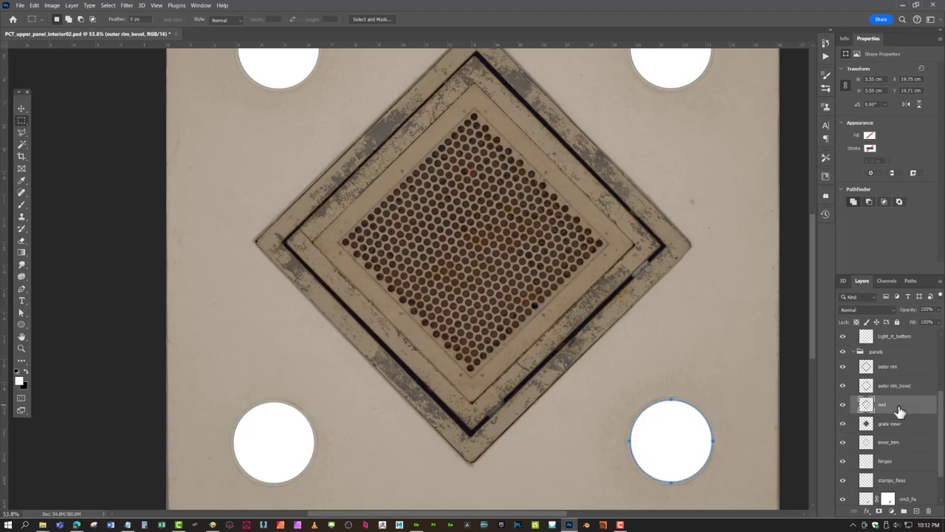
pyautogui.keyDown('ctrl'); pyautogui.click(866, 406); pyautogui.keyUp('ctrl')
pyautogui.scroll(-2, 856, 428)
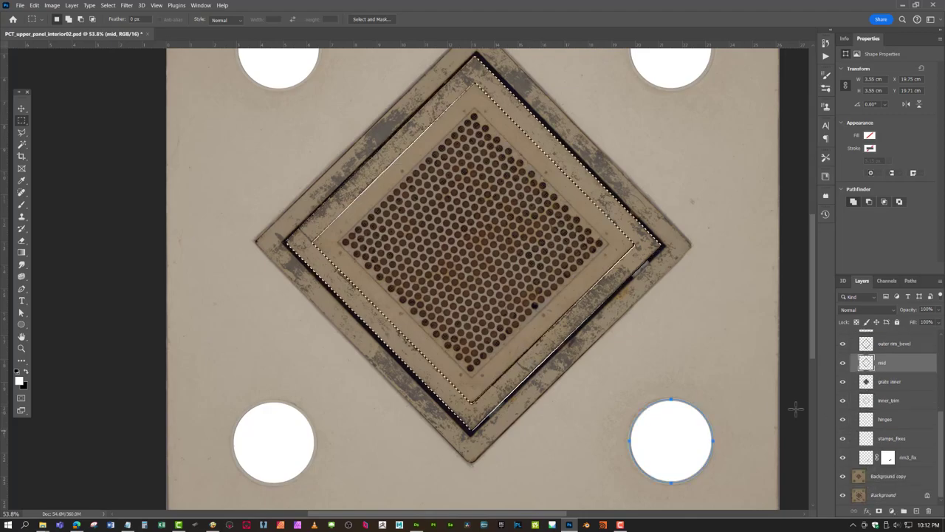
pyautogui.hotkey('ctrl', 'shift', 'c')
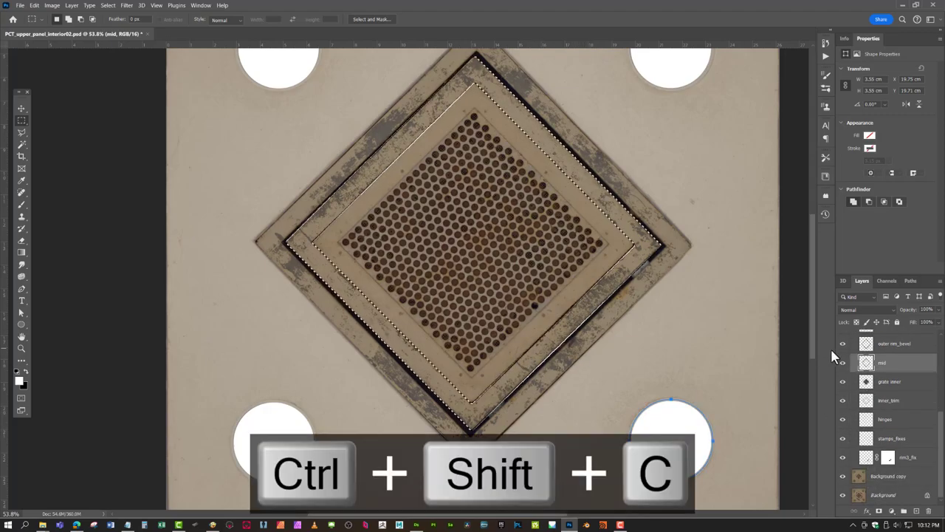
pyautogui.hotkey('ctrl', 'v')
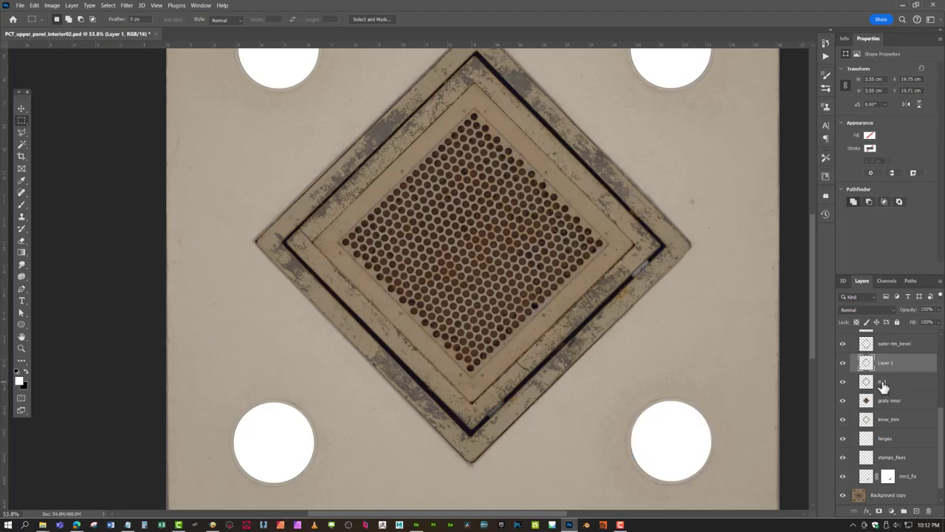
# - Name the pasted layer "mid" and rename the original below it as "mid_bevel"
pyautogui.doubleClick(882, 382)
pyautogui.hotkey('ctrl', 'c')
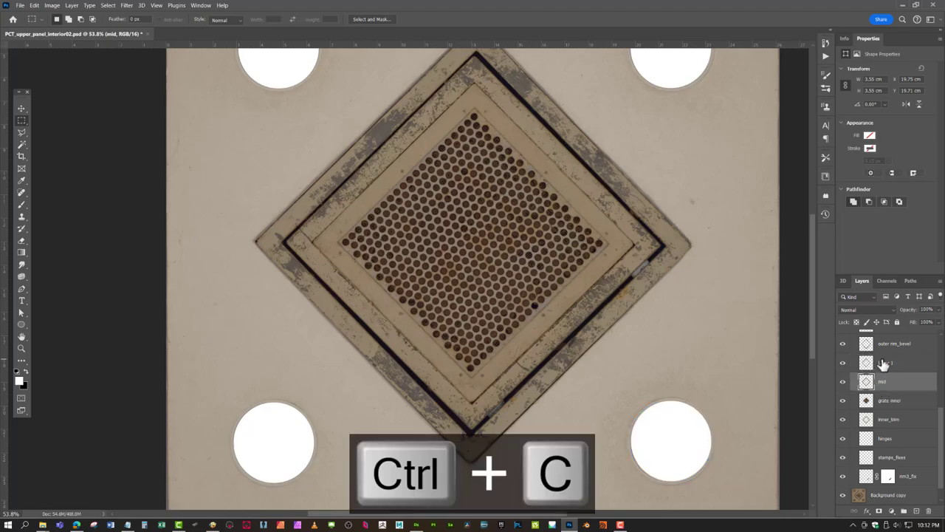
pyautogui.doubleClick(886, 363)
pyautogui.hotkey('ctrl', 'v')
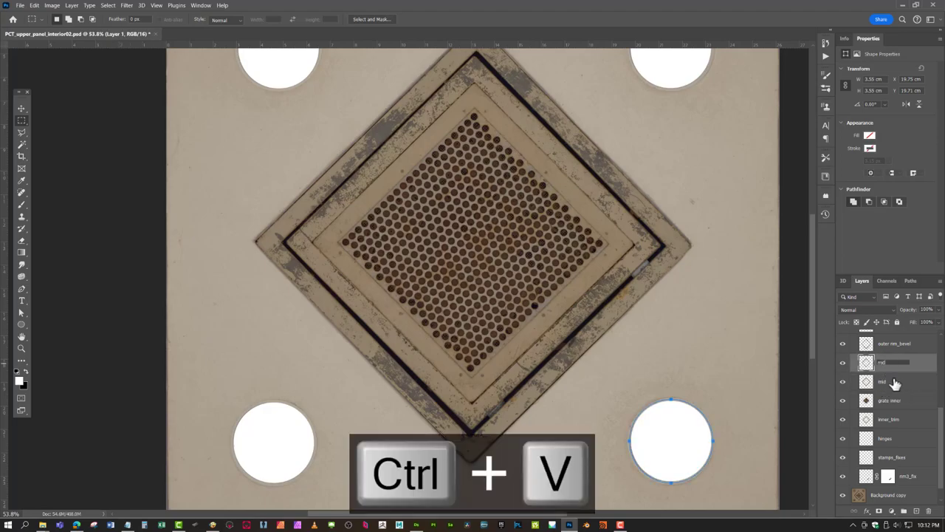
pyautogui.doubleClick(891, 382)
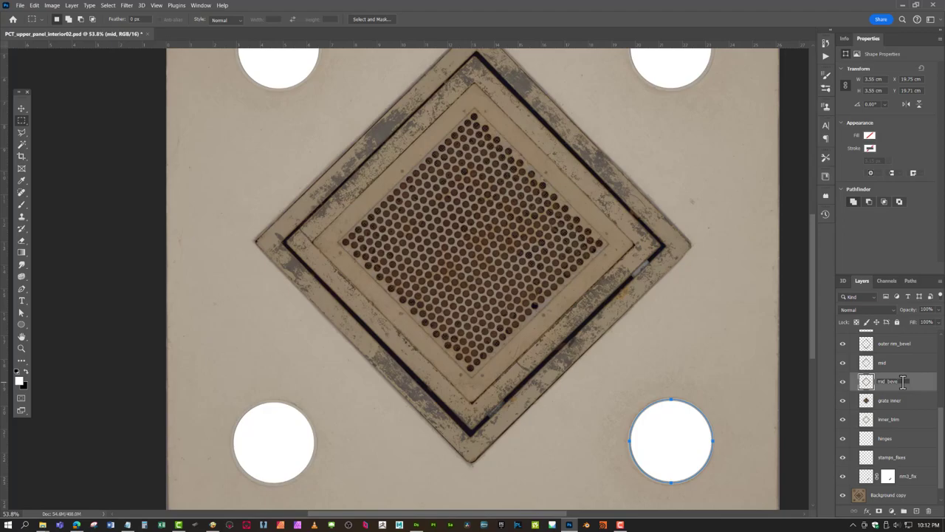
pyautogui.write('_bevel')
pyautogui.press('Return')
# - Load the inner_trim layer's outline as a selection and paste a merged copy of that area directly above the inner_trim layer
pyautogui.click(896, 408)
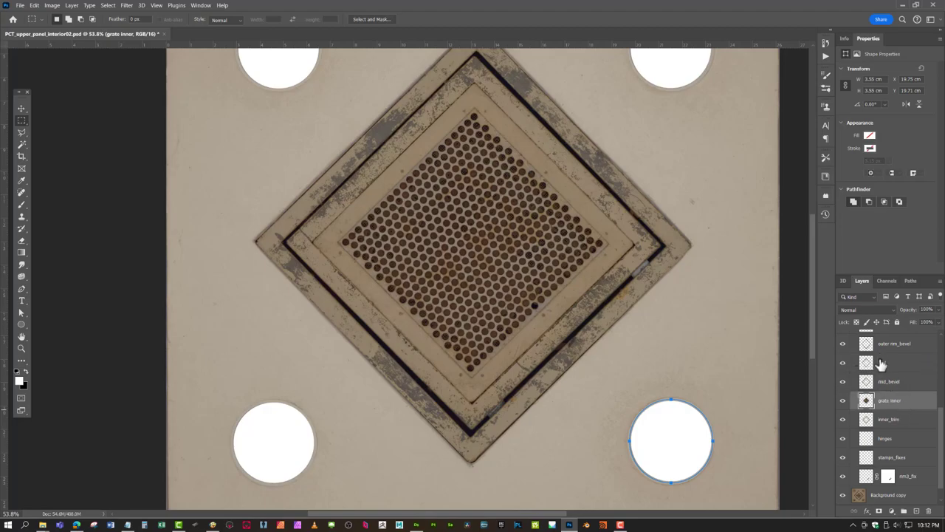
pyautogui.keyDown('ctrl'); pyautogui.click(866, 421); pyautogui.keyUp('ctrl')
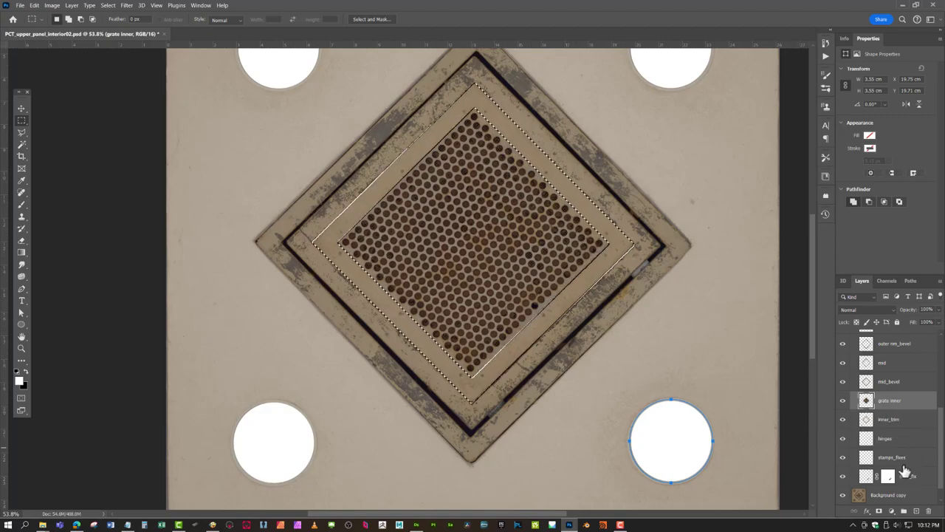
pyautogui.hotkey('ctrl', 'shift', 'c')
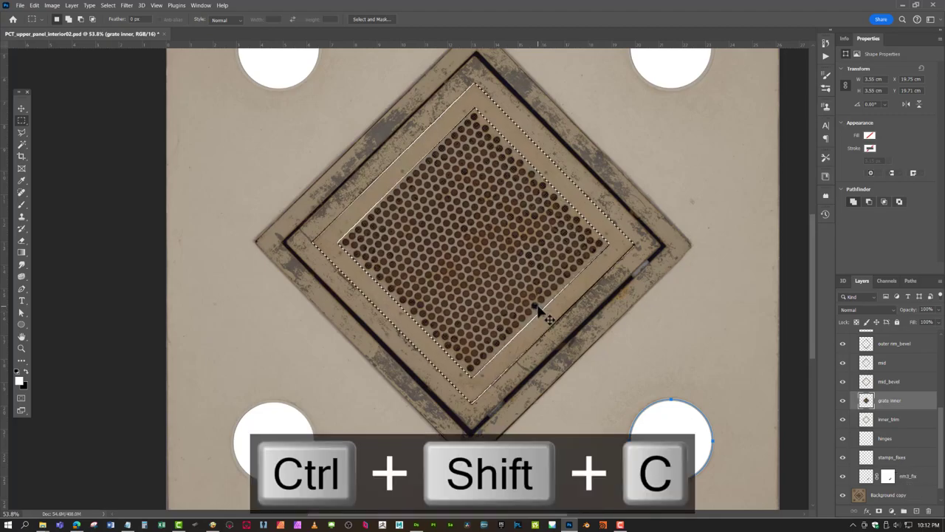
pyautogui.click(886, 419)
pyautogui.hotkey('ctrl', 'v')
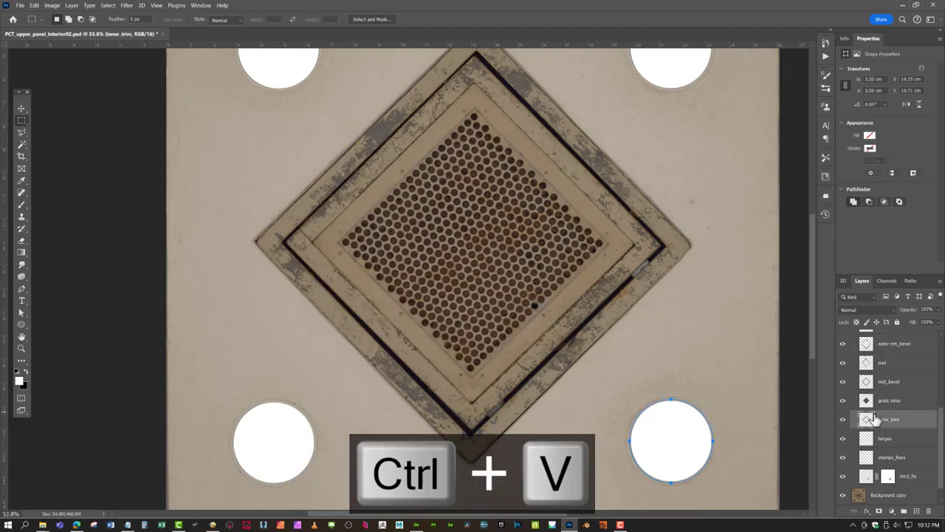
# - Name the pasted layer "inner_trim" and rename the original below it as "inner_trim_bevel"
pyautogui.doubleClick(888, 438)
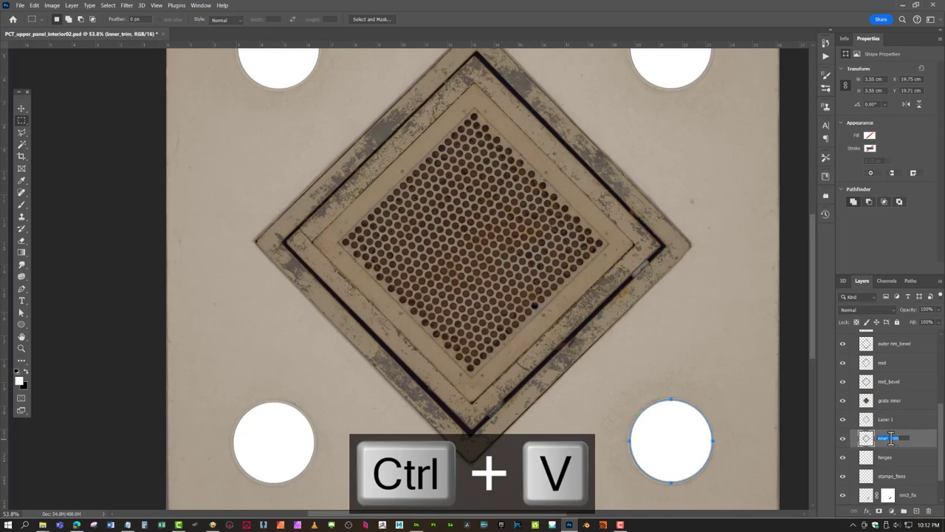
pyautogui.hotkey('ctrl', 'c')
pyautogui.doubleClick(886, 419)
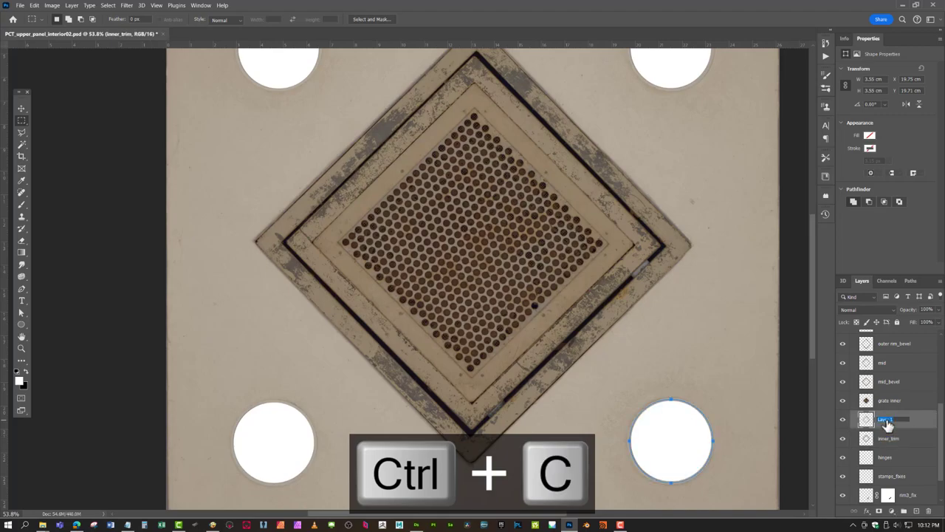
pyautogui.hotkey('ctrl', 'v')
pyautogui.doubleClick(890, 439)
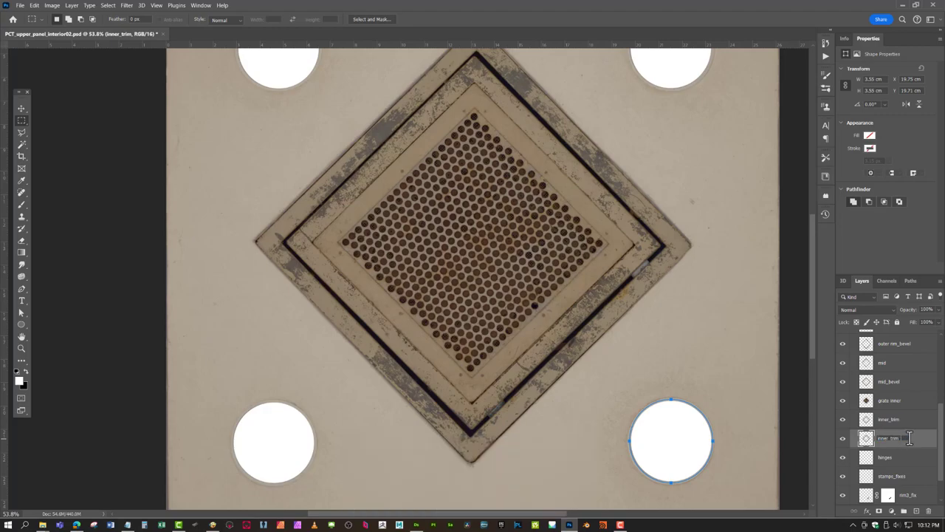
pyautogui.write('_bevel')
pyautogui.press('Return')
# - Hide the outer rim, mid, grate inner and inner_trim layers, and lock the transparent pixels of inner_trim_bevel
pyautogui.scroll(3, 891, 451)
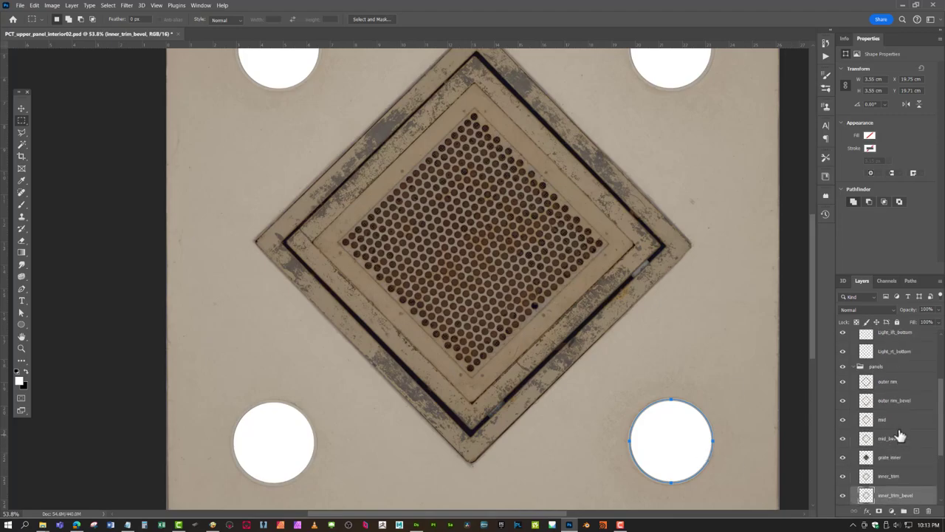
pyautogui.scroll(-1, 894, 436)
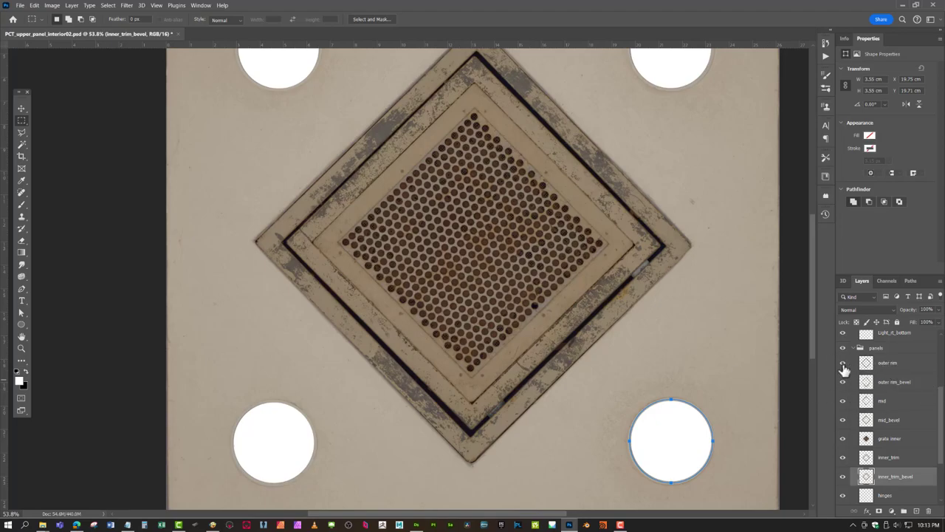
pyautogui.click(844, 401)
pyautogui.click(842, 420)
pyautogui.click(843, 458)
pyautogui.click(856, 325)
# - Try painting white over part of the inner_trim_bevel layer with a much larger brush, and undo the stroke
pyautogui.click(22, 207)
pyautogui.click(22, 209)
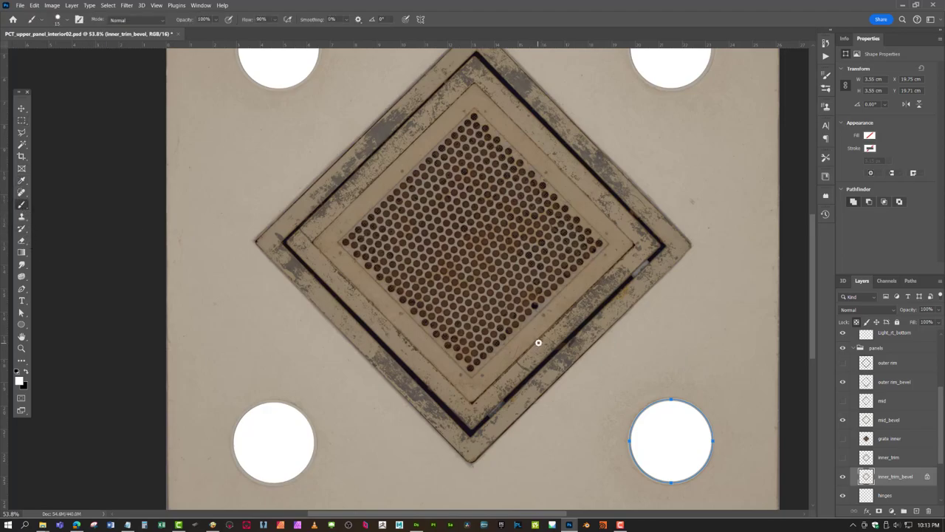
pyautogui.press(']')
pyautogui.press(']')
pyautogui.press(']')
pyautogui.press(']')
pyautogui.press(']')
pyautogui.press(']')
pyautogui.press(']')
pyautogui.press(']')
pyautogui.press(']')
pyautogui.press(']')
pyautogui.press(']')
pyautogui.press(']')
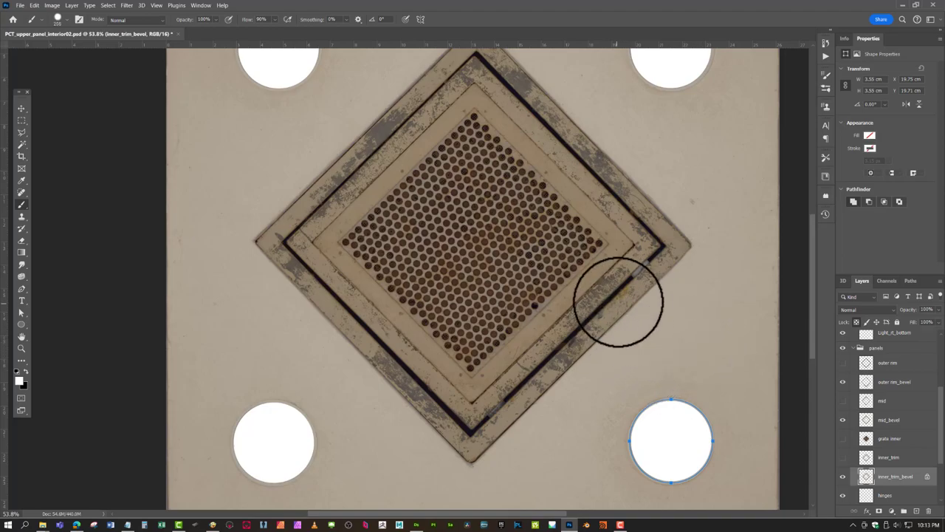
pyautogui.moveTo(614, 333)
pyautogui.mouseDown()
pyautogui.moveTo(556, 253)
pyautogui.moveTo(586, 305)
pyautogui.moveTo(531, 283)
pyautogui.moveTo(595, 238)
pyautogui.moveTo(587, 264)
pyautogui.moveTo(635, 211)
pyautogui.moveTo(525, 172)
pyautogui.moveTo(598, 228)
pyautogui.moveTo(561, 197)
pyautogui.moveTo(664, 252)
pyautogui.mouseUp()
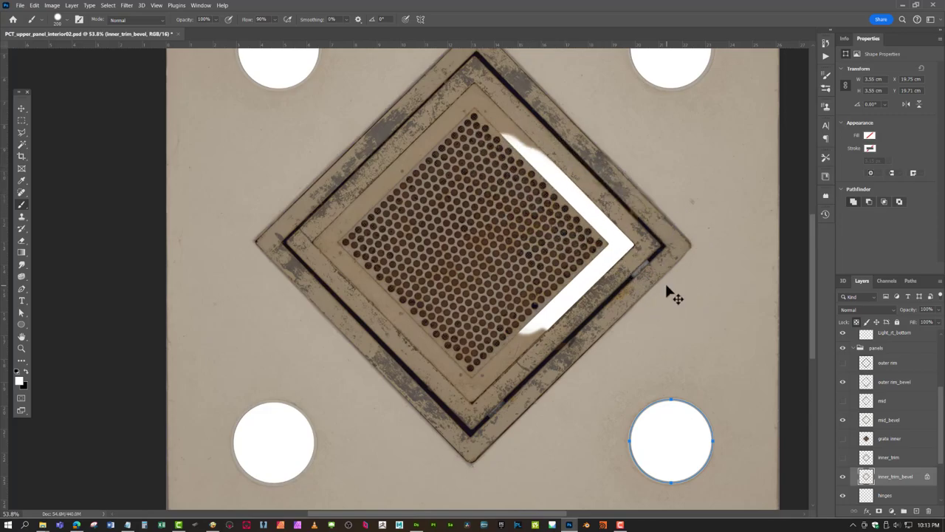
pyautogui.hotkey('ctrl', 'z')
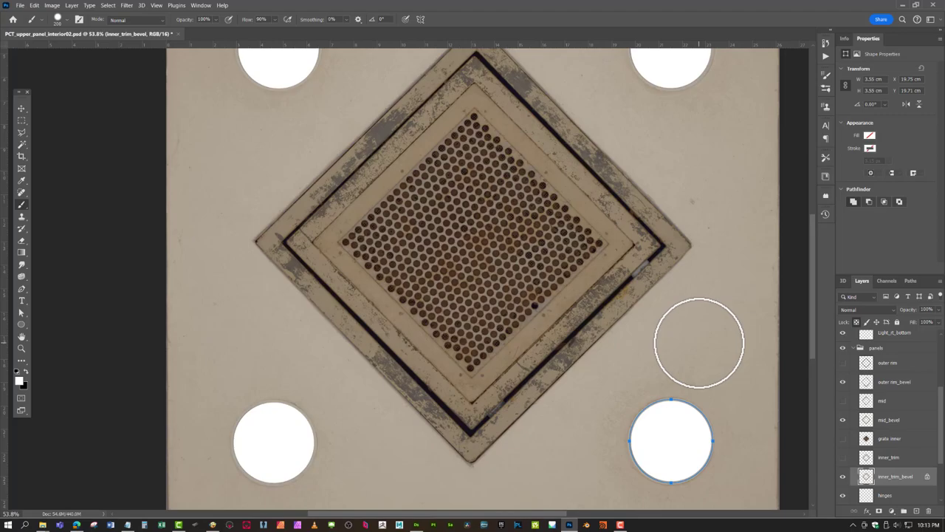
# - Fill the opaque pixels of the inner_trim_bevel layer with the white foreground color
pyautogui.hotkey('alt', 'Delete')
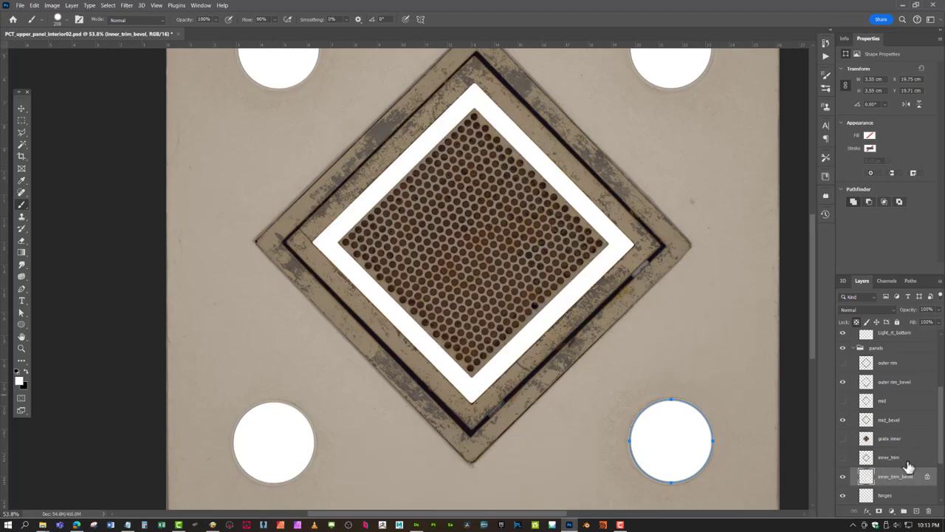
# - Lock the transparent pixels of the mid_bevel and outer rim_bevel layers and try to fill both with white at once
pyautogui.click(908, 422)
pyautogui.keyDown('ctrl'); pyautogui.click(877, 382); pyautogui.keyUp('ctrl')
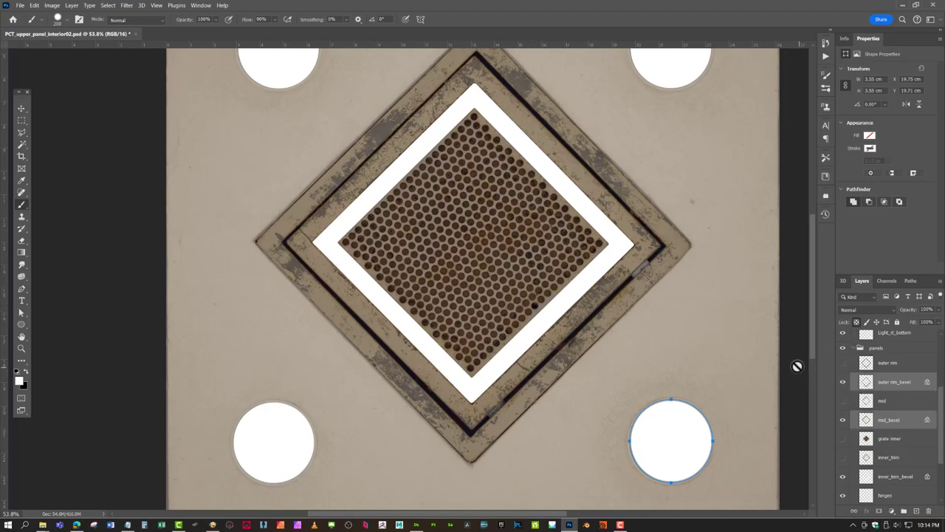
pyautogui.hotkey('alt', 'Delete')
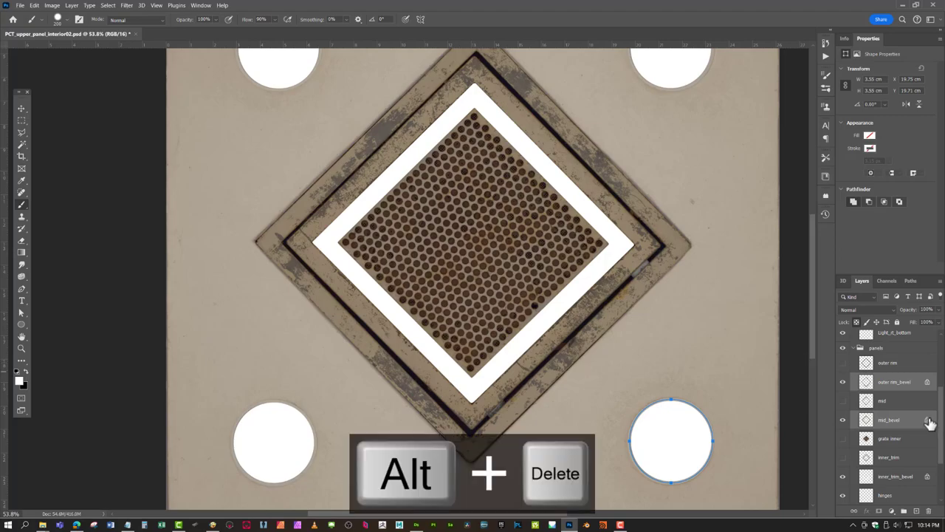
# - Fill the opaque pixels of the mid_bevel and outer rim_bevel layers with white, one layer at a time
pyautogui.click(907, 423)
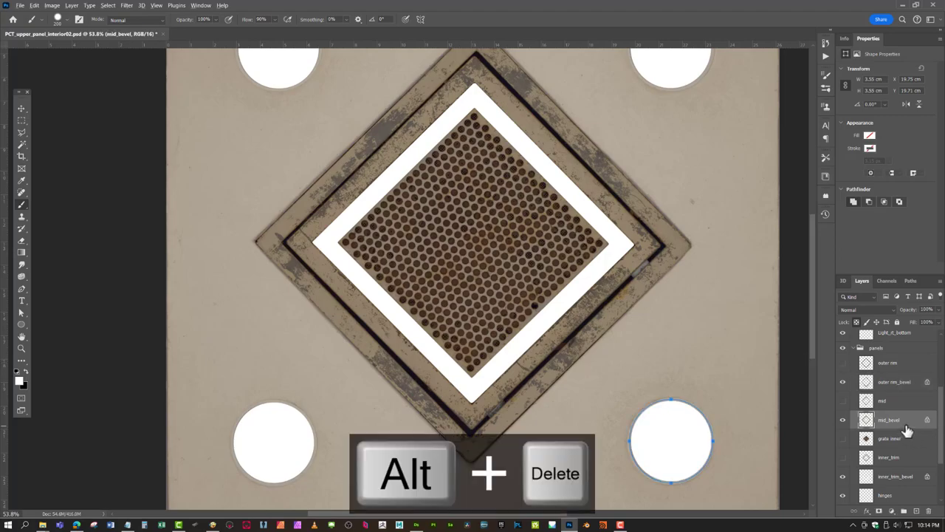
pyautogui.hotkey('alt', 'Delete')
pyautogui.click(919, 388)
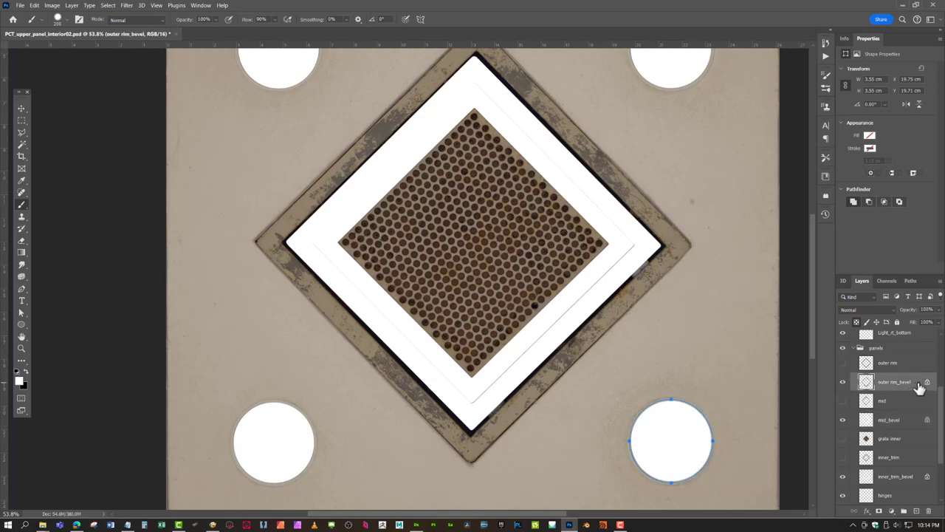
pyautogui.hotkey('alt', 'Delete')
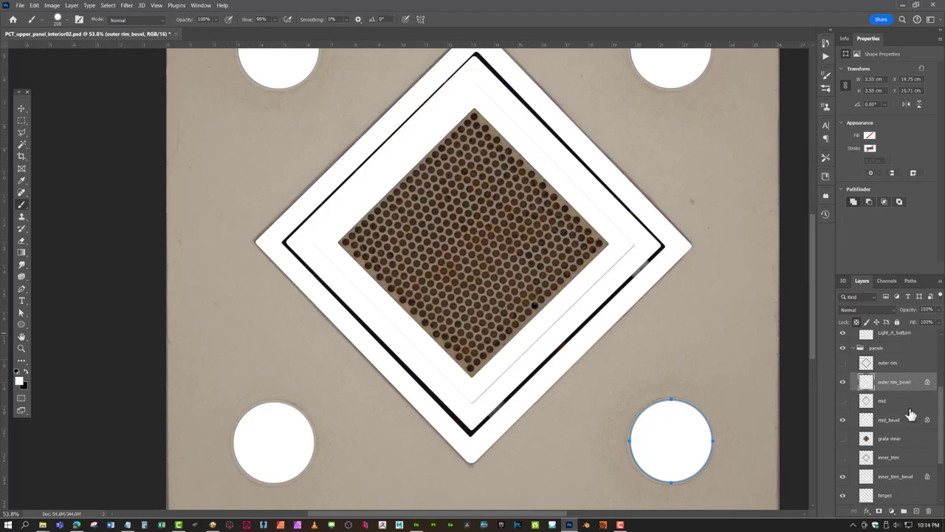
# - Add a black Inner Glow layer style to outer rim_bevel and reduce its size to 18 px
pyautogui.doubleClick(912, 382)
pyautogui.press('Return')
pyautogui.doubleClick(918, 381)
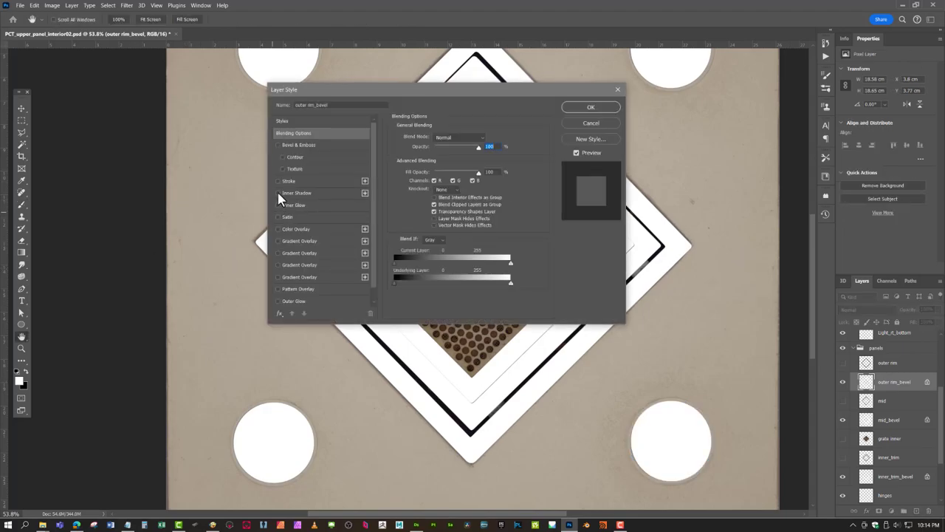
pyautogui.click(278, 205)
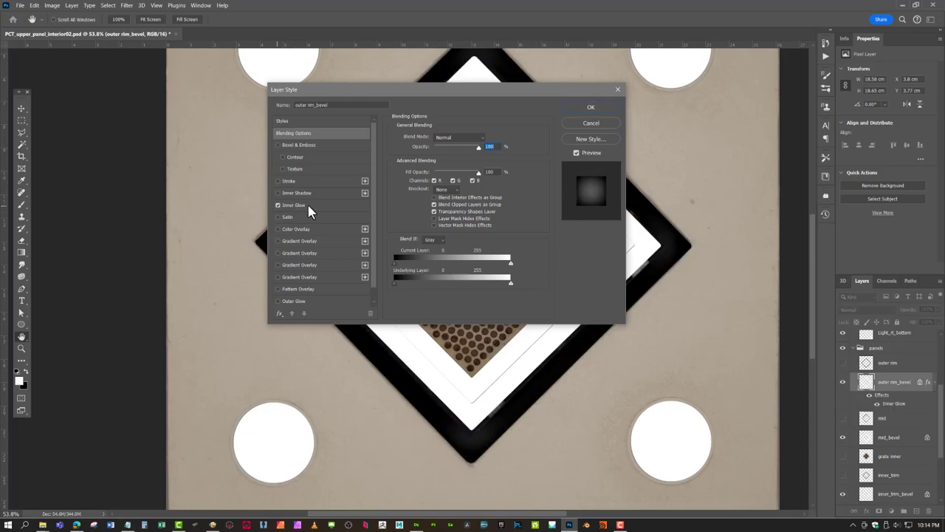
pyautogui.click(307, 203)
pyautogui.moveTo(457, 98); pyautogui.dragTo(209, 89)
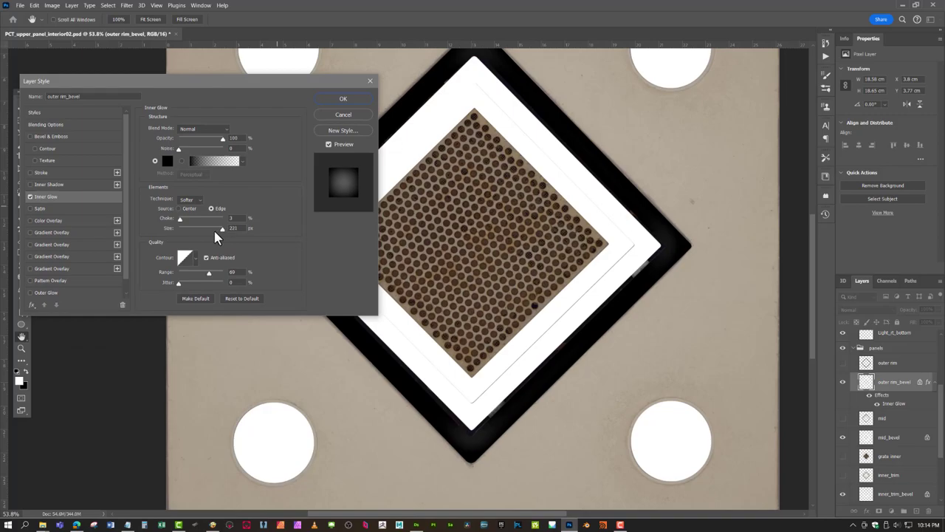
pyautogui.moveTo(198, 234); pyautogui.dragTo(186, 230)
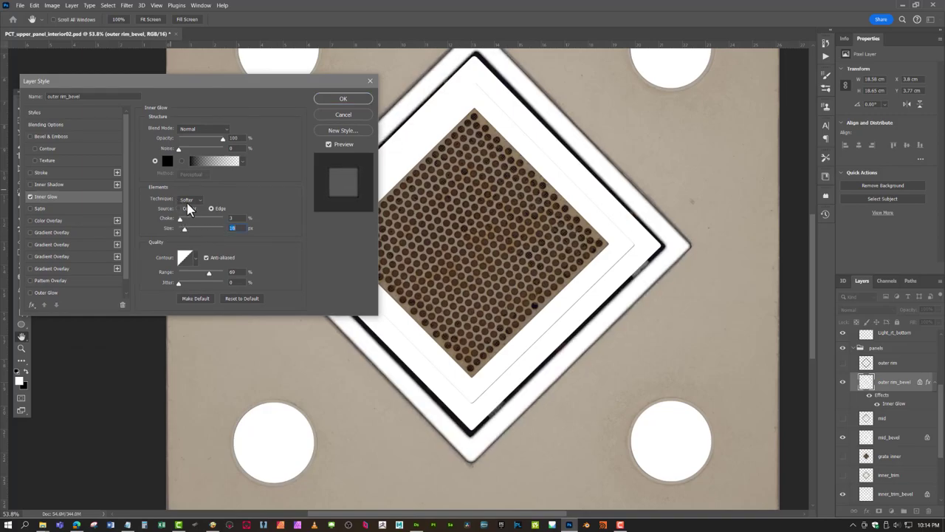
# - Try the Precise technique for the outer rim_bevel glow and inspect the frame's lower corner up close
pyautogui.click(187, 201)
pyautogui.click(188, 217)
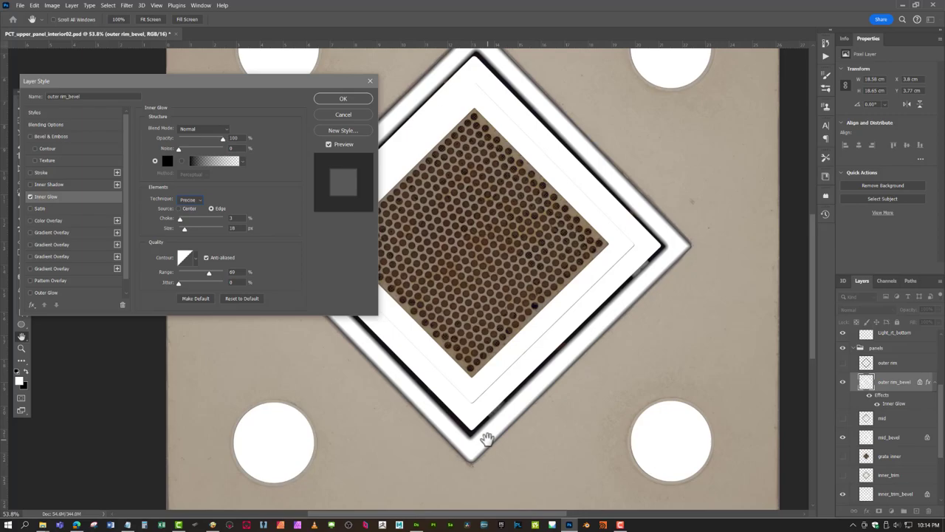
pyautogui.hotkey('ctrl', '=')
pyautogui.hotkey('ctrl', '=')
pyautogui.hotkey('ctrl', '=')
pyautogui.hotkey('ctrl', '=')
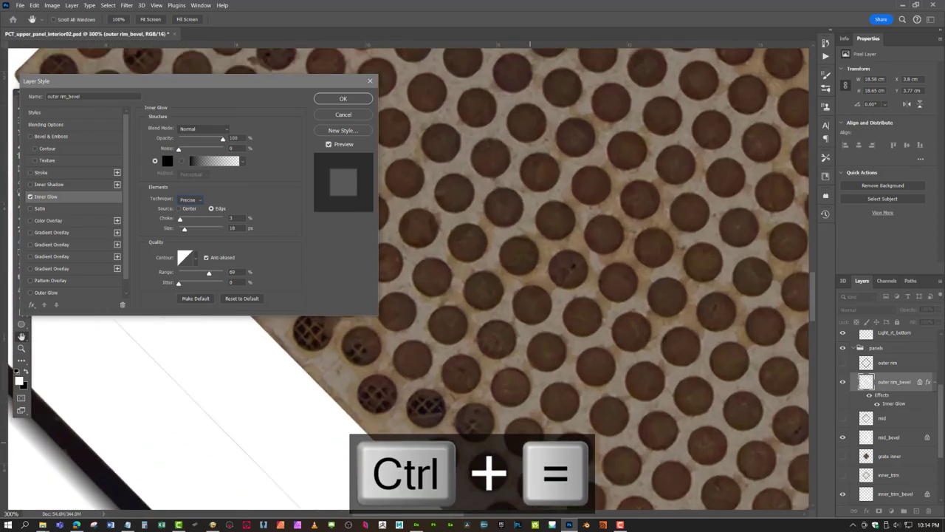
pyautogui.moveTo(513, 450); pyautogui.dragTo(487, 190)
pyautogui.moveTo(565, 456); pyautogui.dragTo(422, 139)
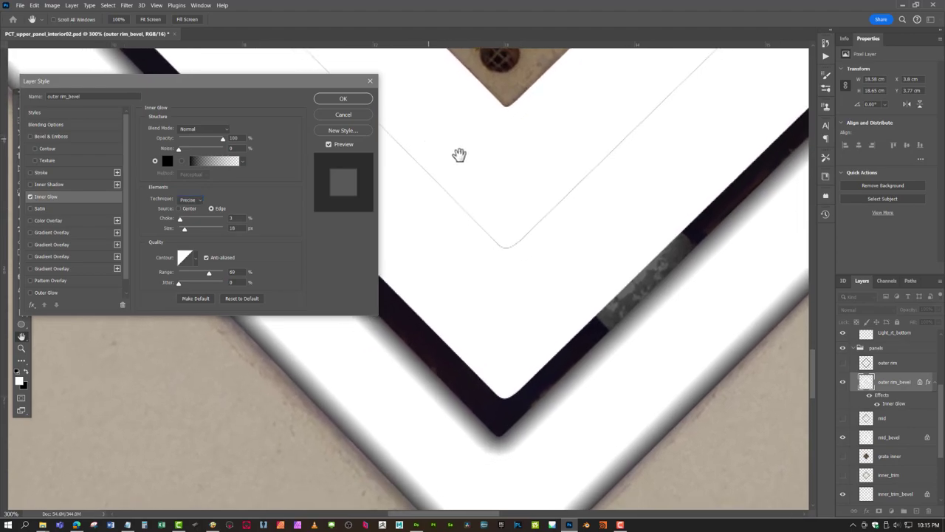
# - Set the outer rim_bevel glow technique to Softer and apply the layer style
pyautogui.click(190, 201)
pyautogui.click(190, 214)
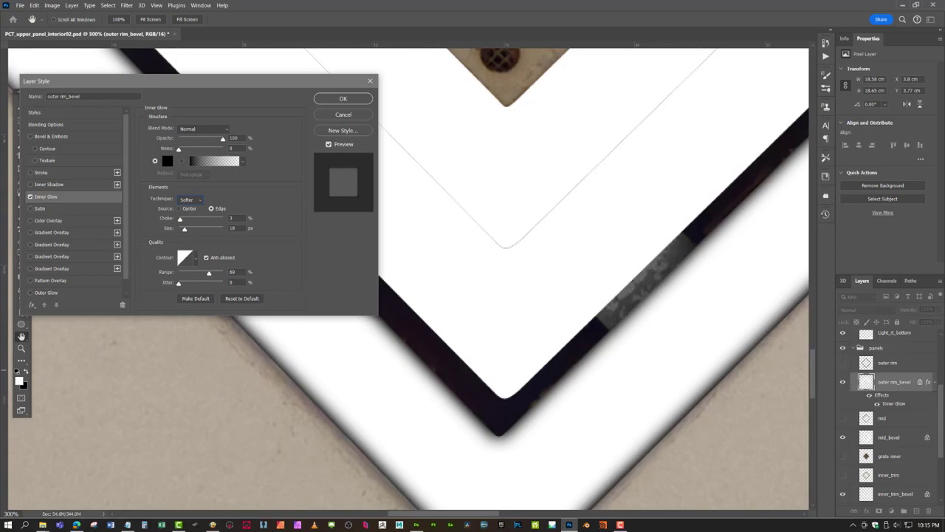
pyautogui.click(345, 101)
# - Copy the layer style from outer rim_bevel and paste it onto the mid_bevel layer
pyautogui.rightClick(913, 394)
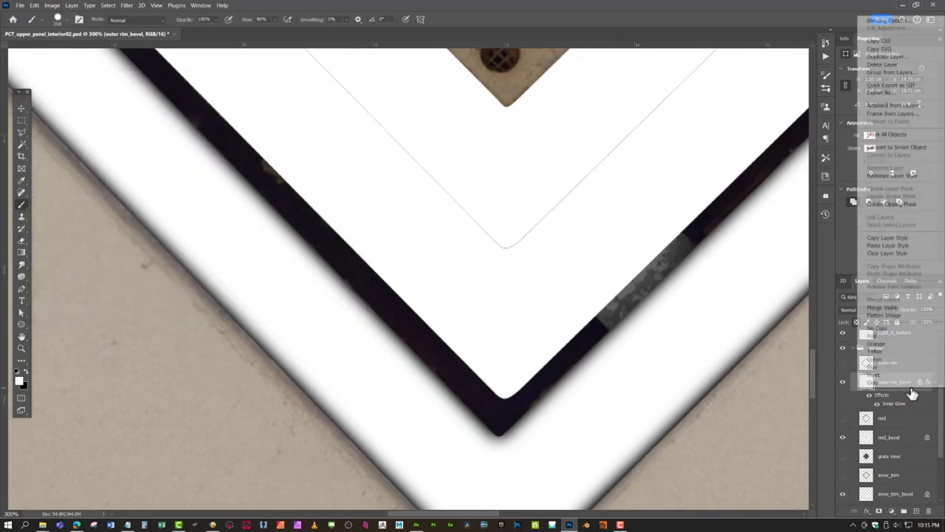
pyautogui.click(886, 238)
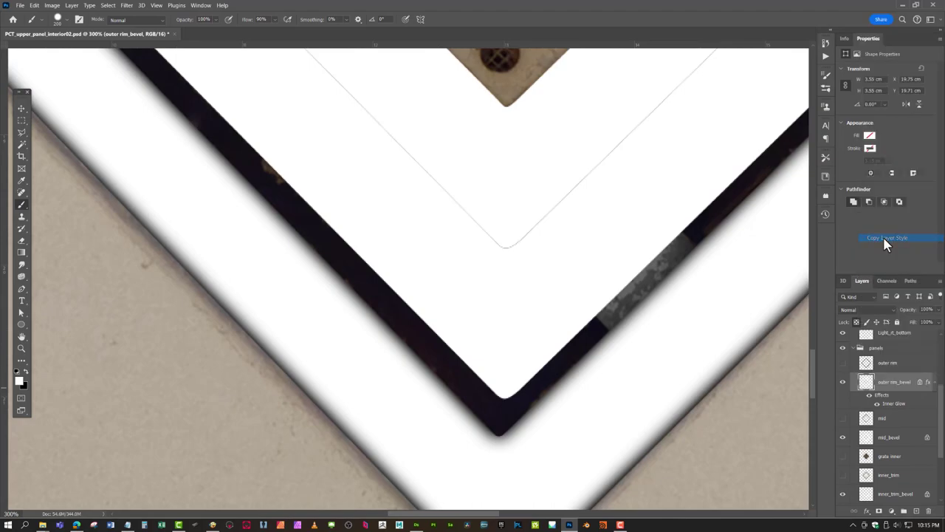
pyautogui.click(904, 439)
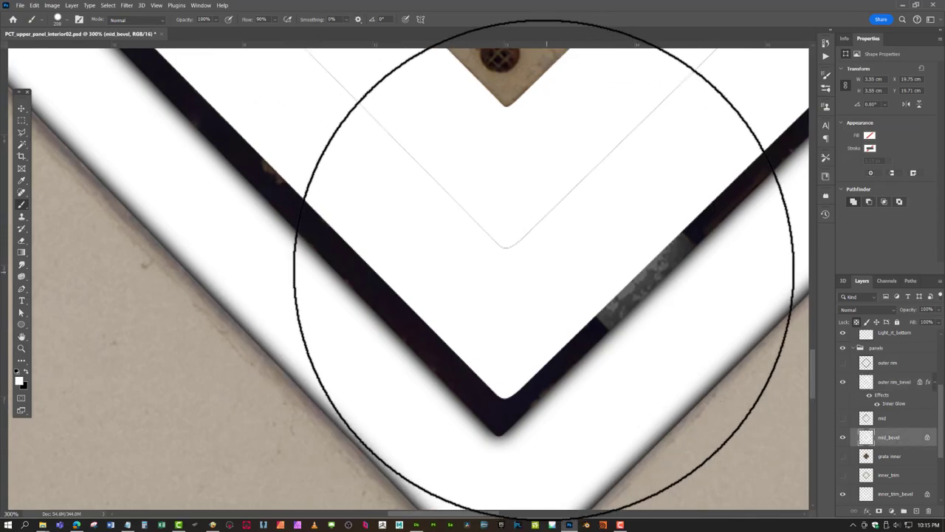
pyautogui.rightClick(910, 438)
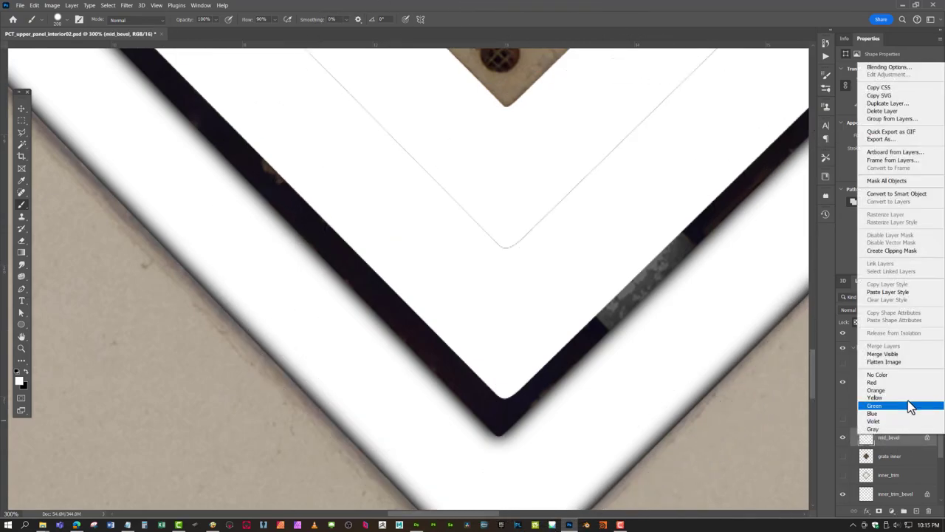
pyautogui.click(888, 291)
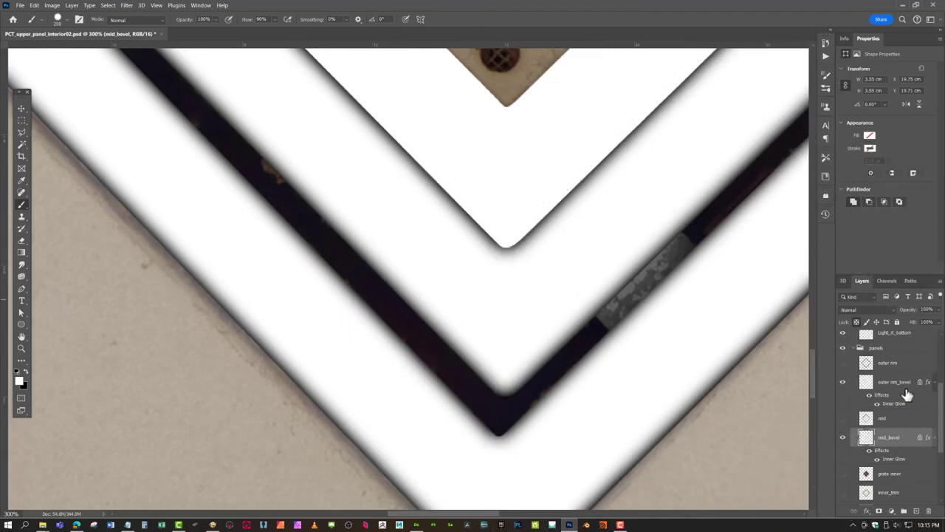
# - Paste the copied Inner Glow style onto the inner_trim_bevel layer as well
pyautogui.scroll(-3, 906, 402)
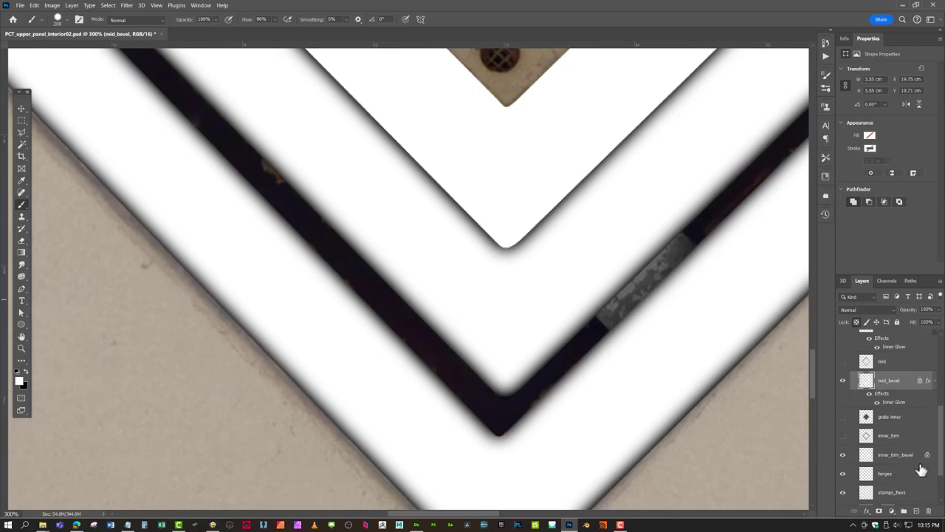
pyautogui.click(919, 456)
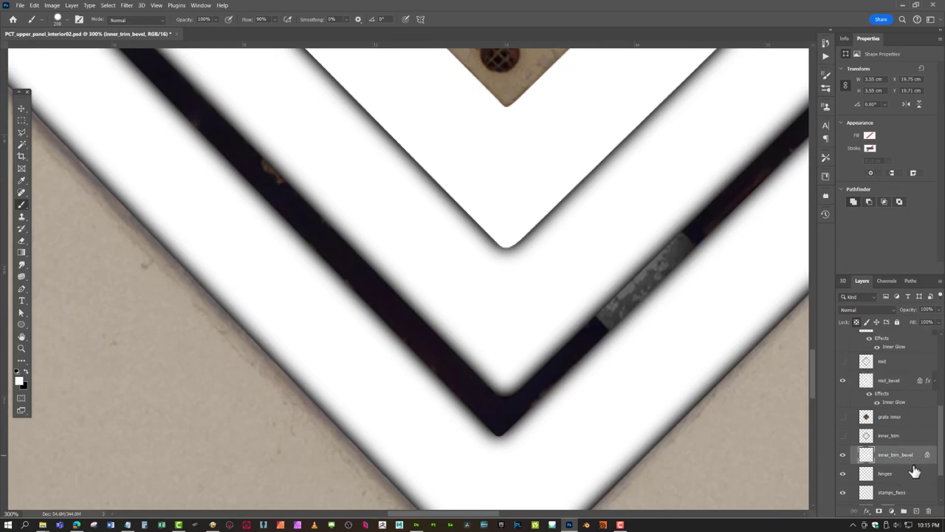
pyautogui.scroll(-2, 908, 456)
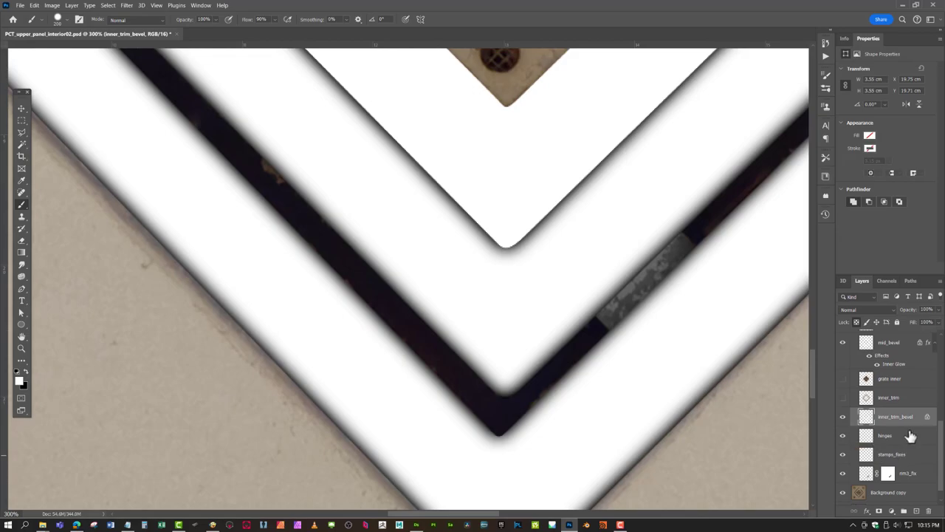
pyautogui.rightClick(917, 420)
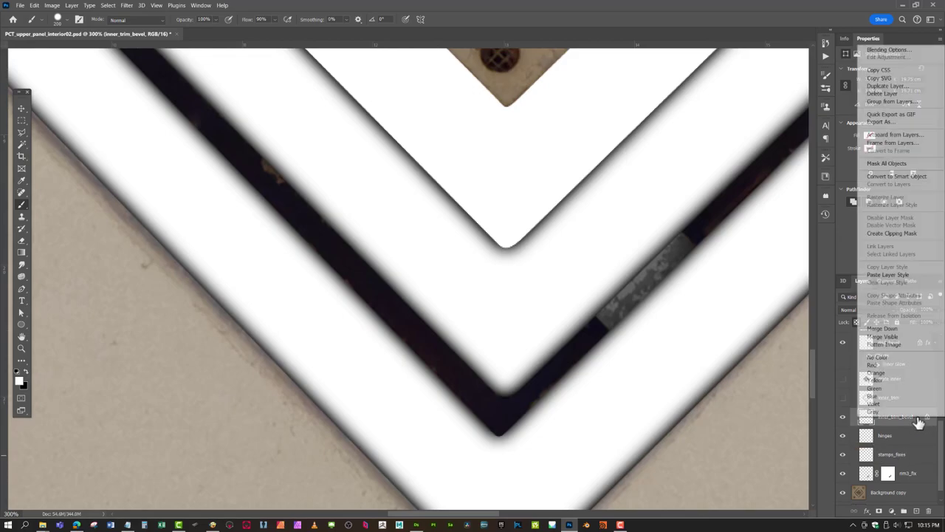
pyautogui.click(886, 274)
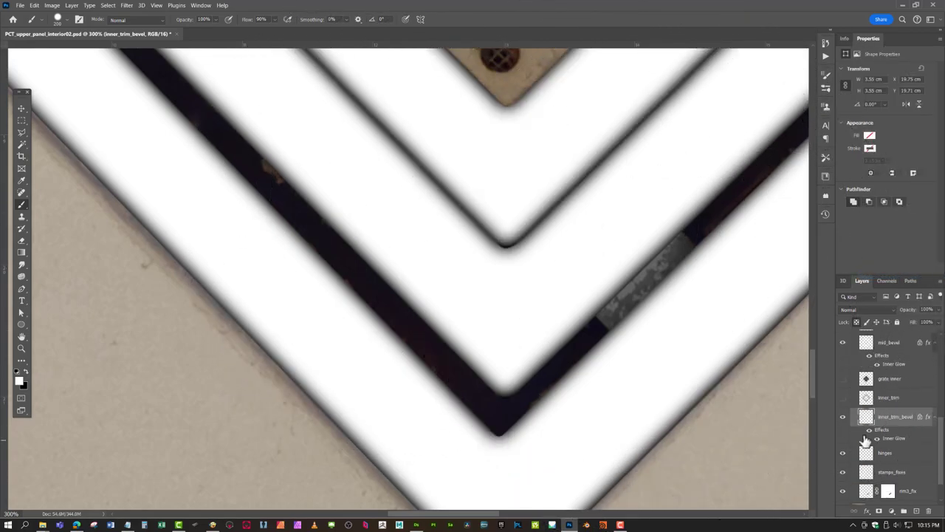
# - Show the inner_trim layer to compare it with the bevel frames, and shrink the brush size to 10
pyautogui.click(843, 398)
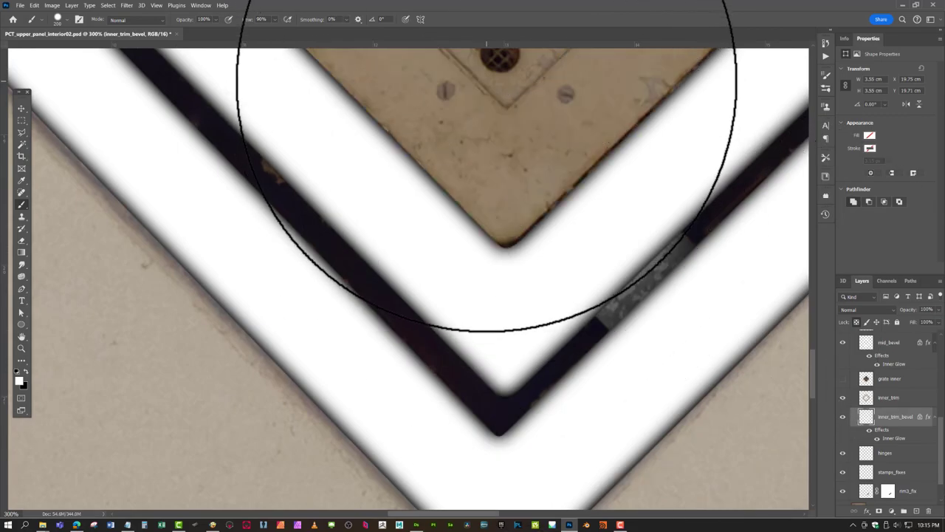
pyautogui.scroll(5, 583, 148)
pyautogui.press('[')
pyautogui.press('[')
pyautogui.press('[')
pyautogui.press('[')
pyautogui.press('[')
pyautogui.press('[')
pyautogui.press('[')
pyautogui.press('[')
pyautogui.press('[')
pyautogui.press('[')
pyautogui.press('[')
pyautogui.press('[')
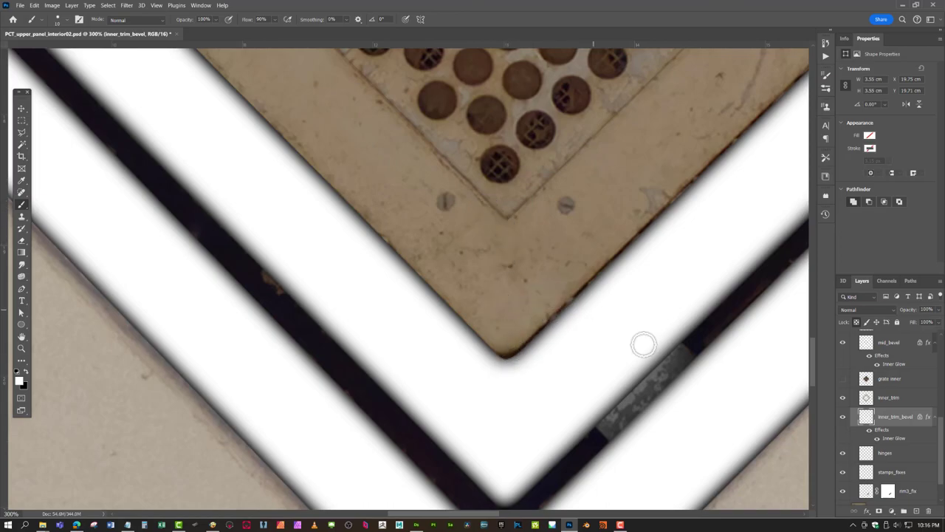
# - Hide the inner_trim layer and set inner_trim_bevel's Inner Glow to the Precise technique with a size of 5 px
pyautogui.click(842, 397)
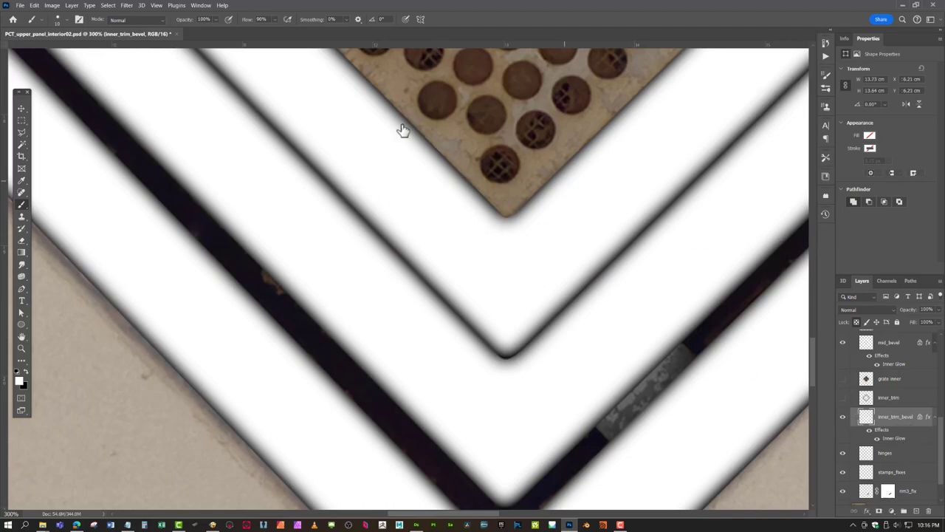
pyautogui.moveTo(255, 82); pyautogui.dragTo(383, 88)
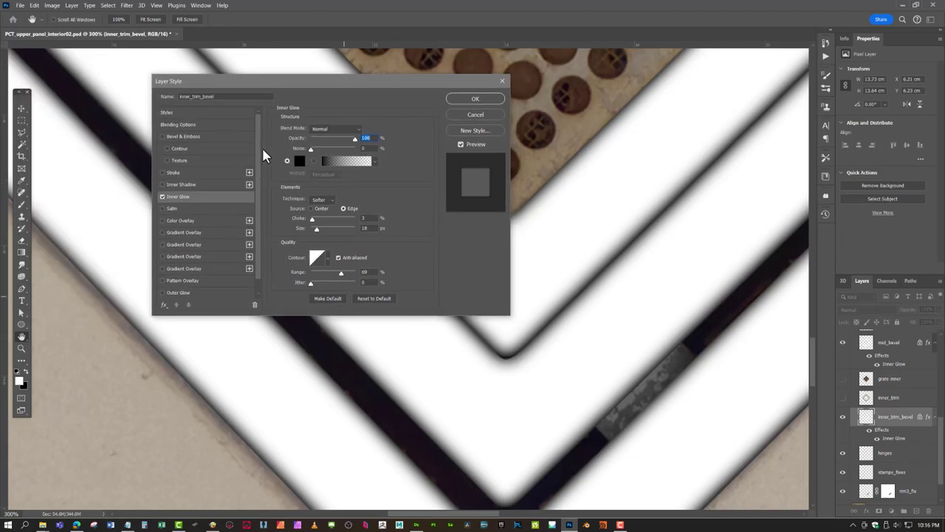
pyautogui.click(321, 201)
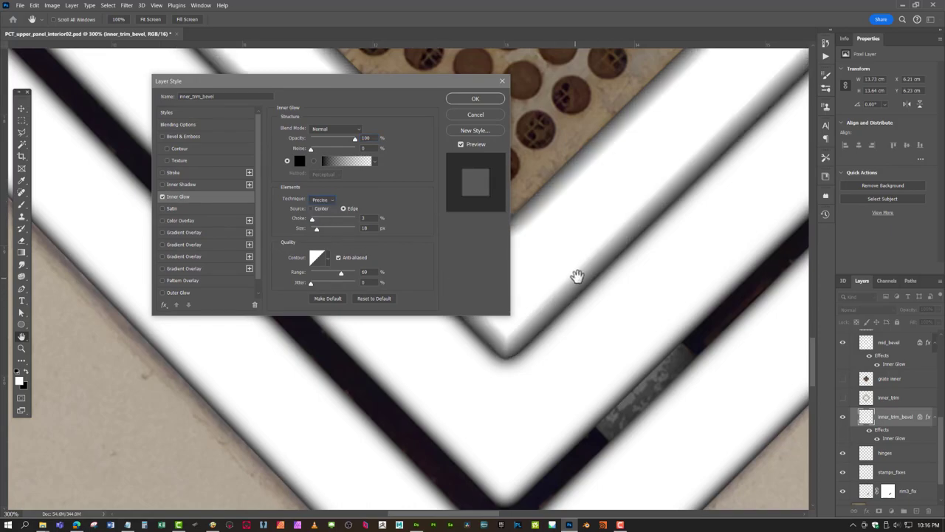
pyautogui.moveTo(316, 229); pyautogui.dragTo(312, 229)
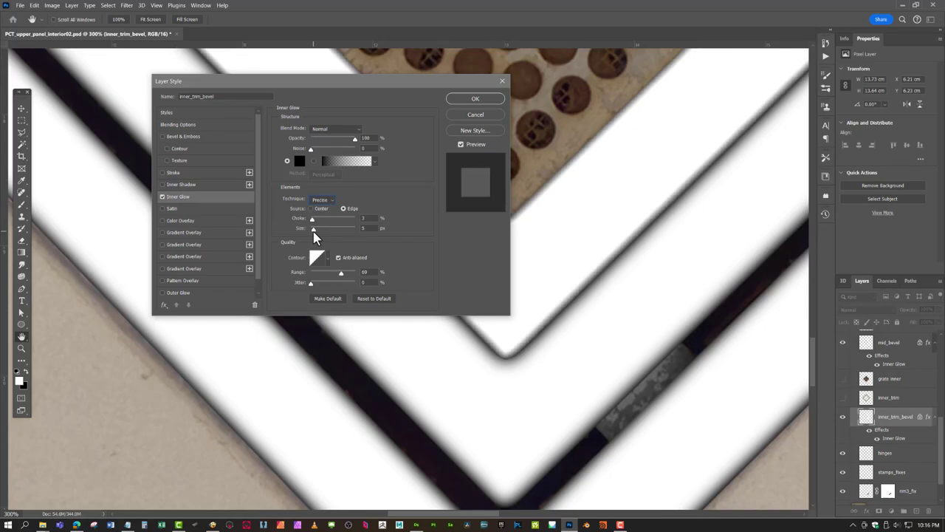
pyautogui.click(313, 230)
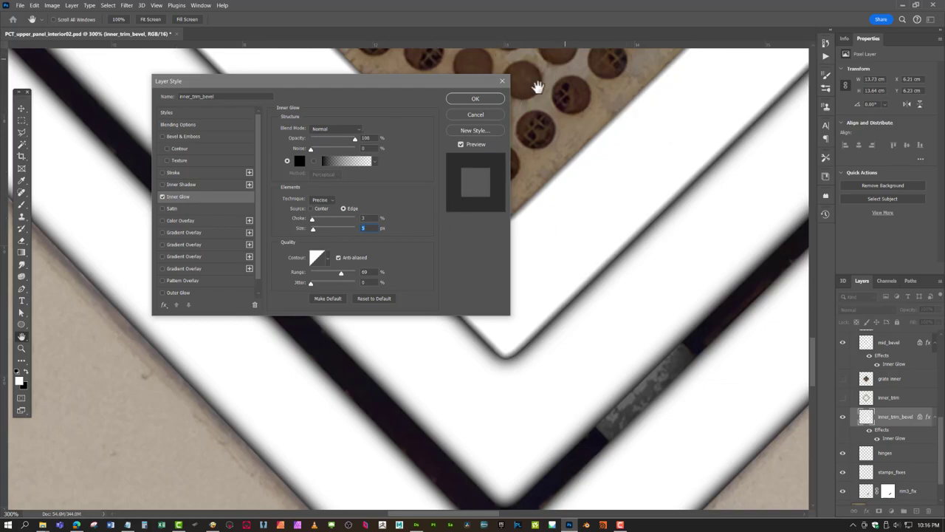
pyautogui.click(476, 99)
pyautogui.press('b')
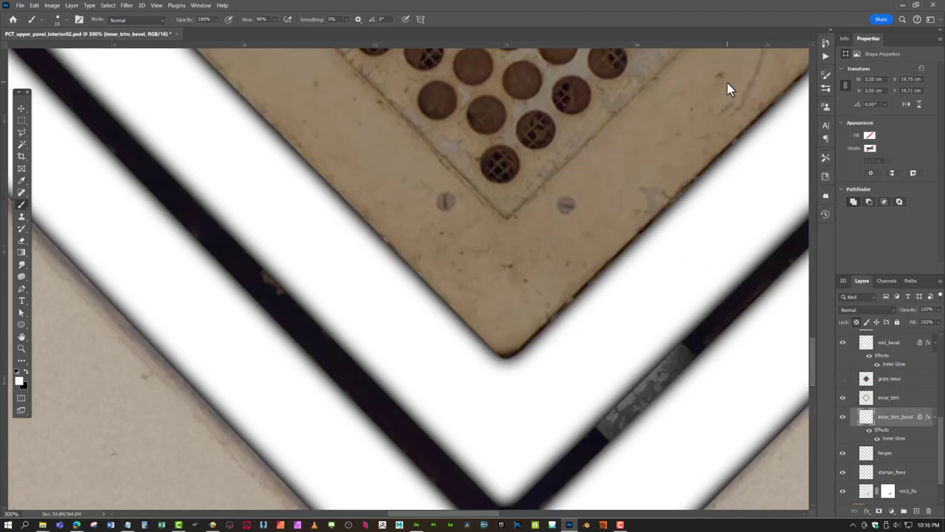
# - Examine the dark edges, screws and surface details along the lower-right side of the inner trim frame
pyautogui.moveTo(687, 164); pyautogui.dragTo(471, 337)
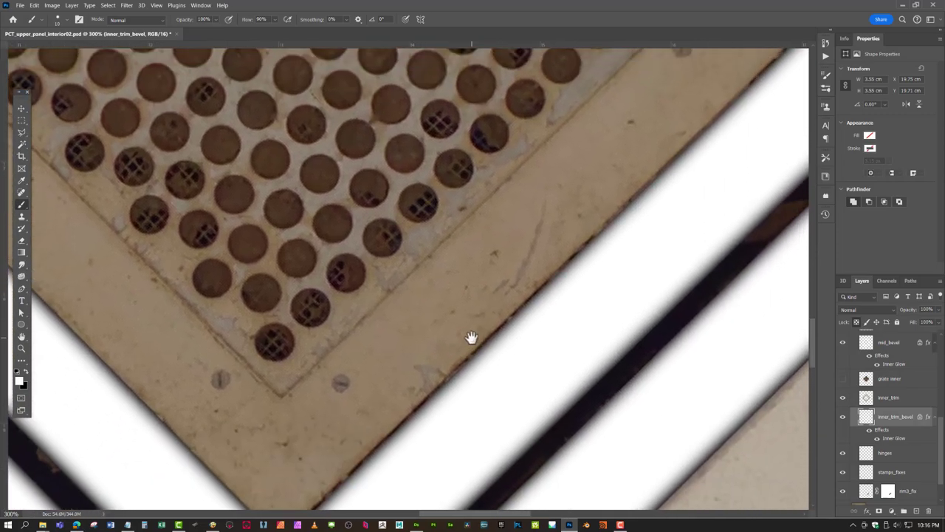
pyautogui.moveTo(692, 133); pyautogui.dragTo(544, 342)
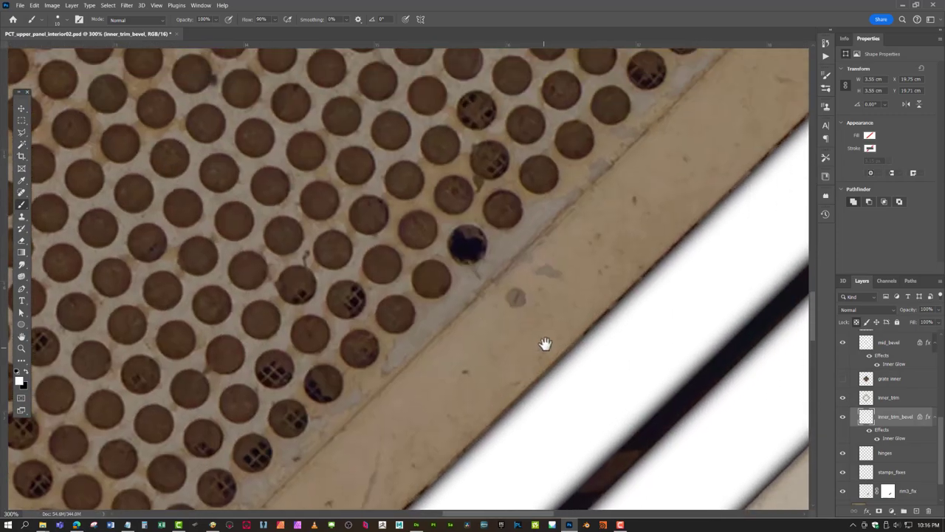
pyautogui.click(517, 297)
pyautogui.moveTo(709, 170); pyautogui.dragTo(442, 331)
pyautogui.moveTo(660, 116)
pyautogui.mouseDown()
pyautogui.moveTo(678, 354)
pyautogui.moveTo(708, 169)
pyautogui.moveTo(755, 177)
pyautogui.moveTo(755, 130)
pyautogui.mouseUp()
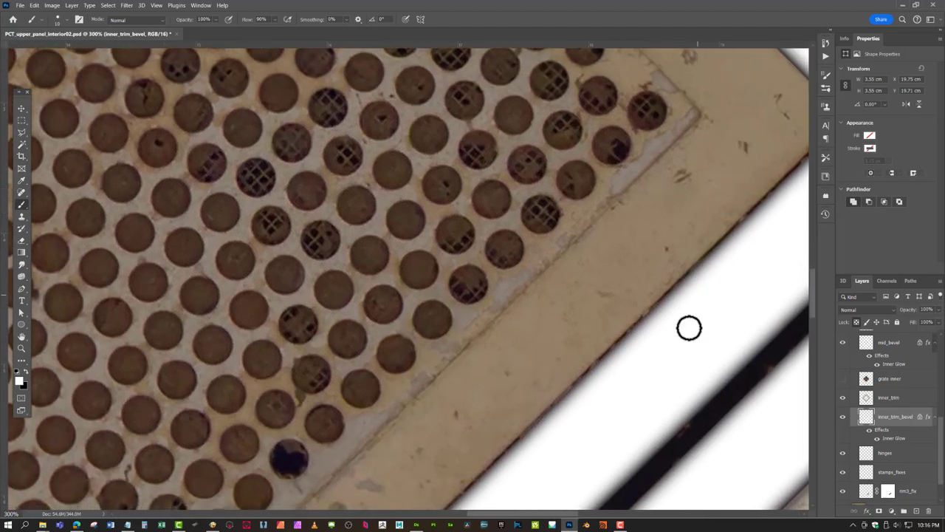
pyautogui.moveTo(614, 358); pyautogui.dragTo(629, 160)
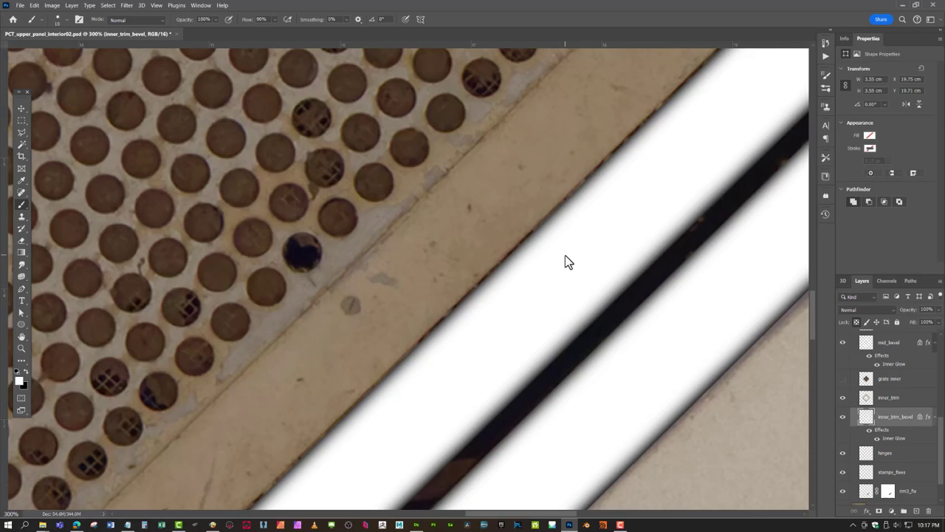
# - Desaturate the inner_trim layer and lower its opacity to 40% over the white bevel
pyautogui.hotkey('ctrl', 'shift', 'u')
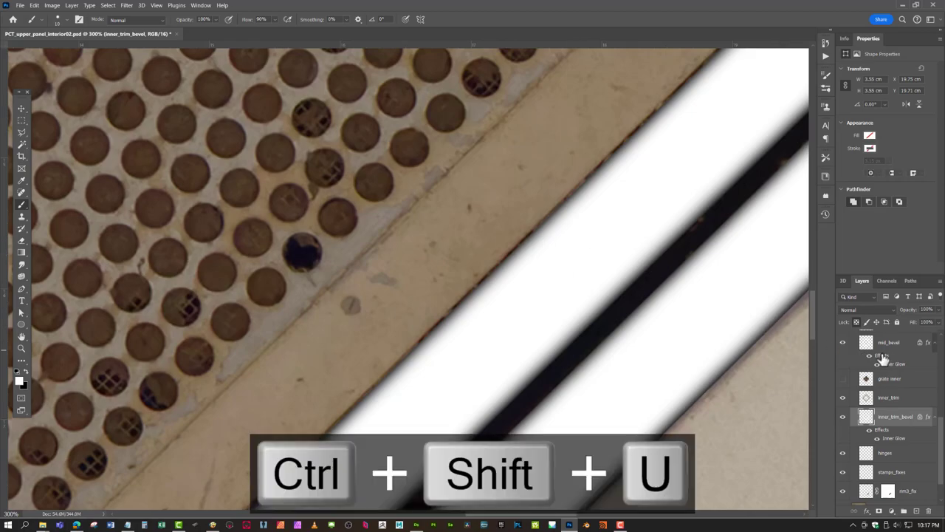
pyautogui.hotkey('ctrl', 'z')
pyautogui.click(903, 398)
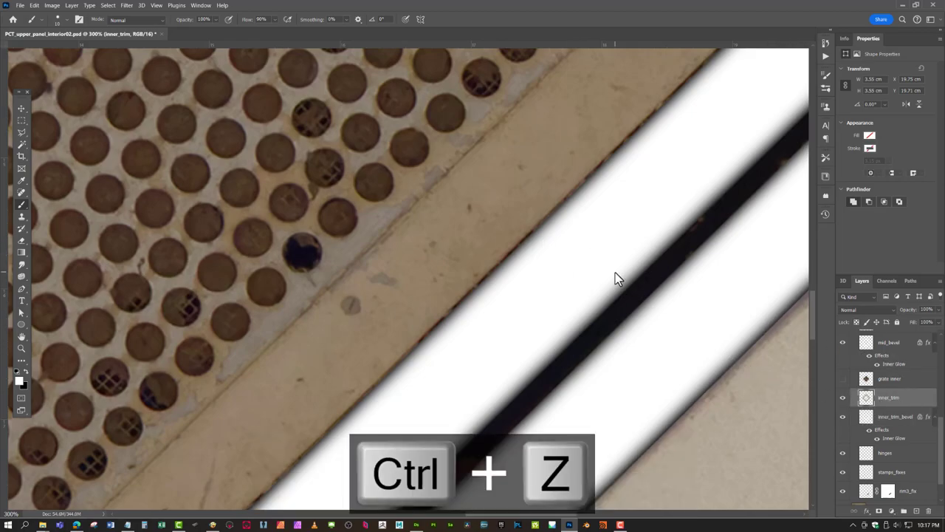
pyautogui.hotkey('ctrl', 'shift', 'u')
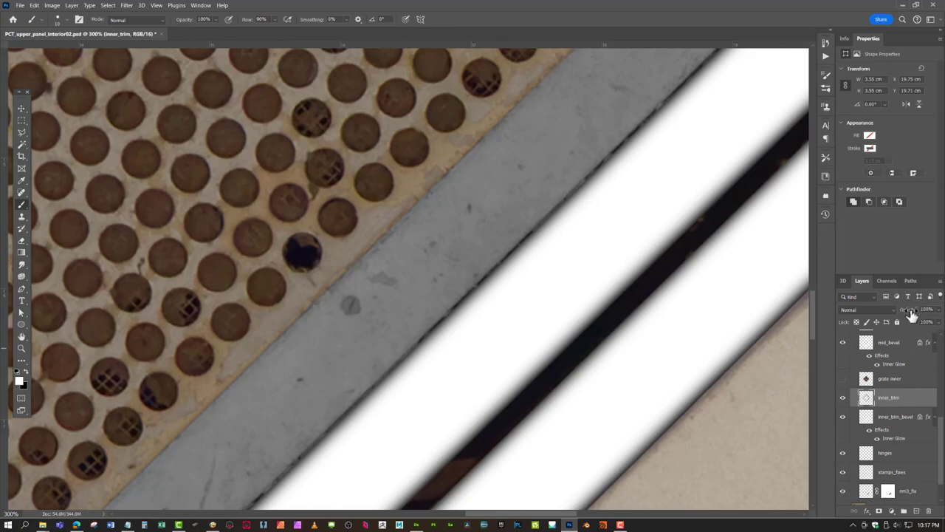
pyautogui.moveTo(912, 313); pyautogui.dragTo(897, 314)
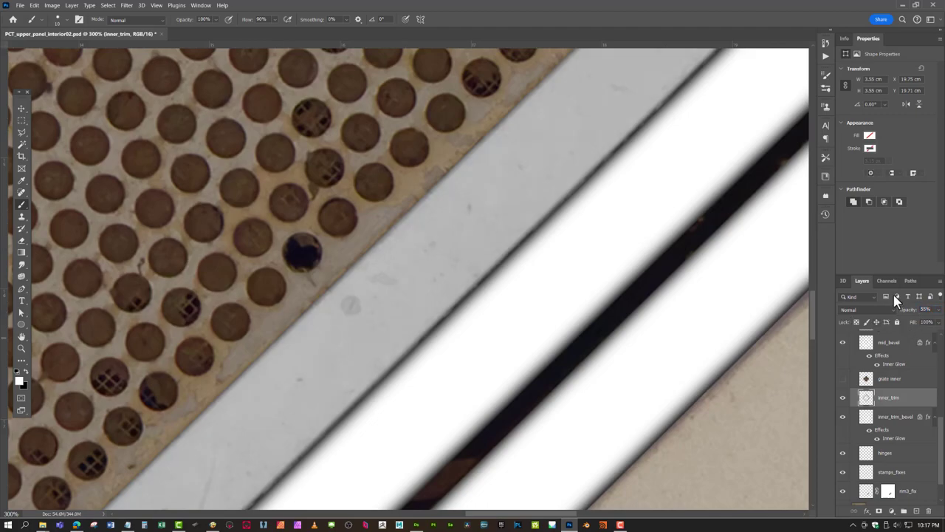
pyautogui.moveTo(902, 316)
pyautogui.mouseDown()
pyautogui.moveTo(917, 313)
pyautogui.moveTo(907, 314)
pyautogui.mouseUp()
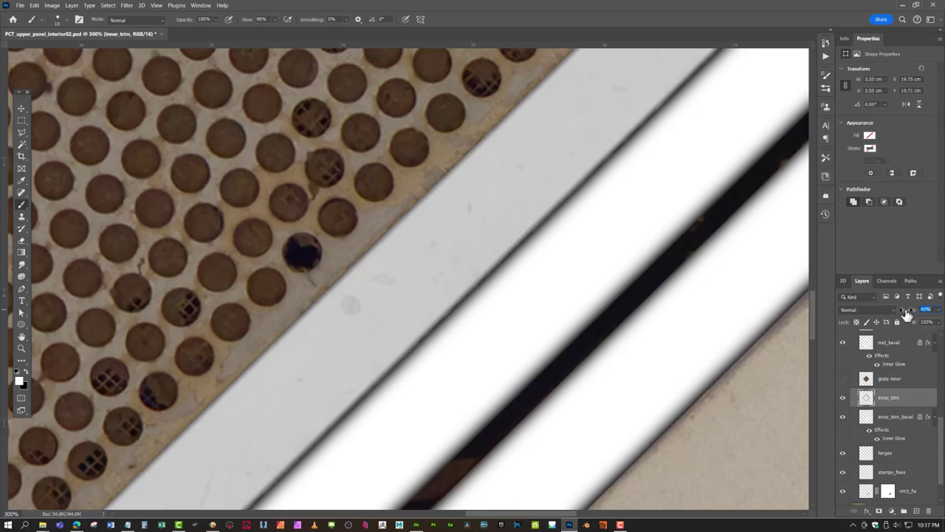
pyautogui.press('Return')
# - Inspect the softened inner trim surface along the lower-right frame side and down to its bottom corner
pyautogui.moveTo(300, 363); pyautogui.dragTo(423, 206)
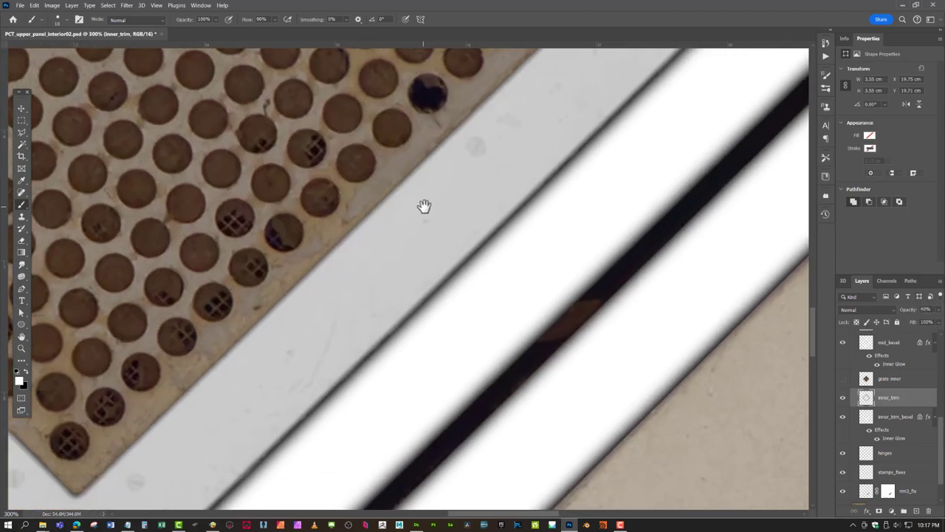
pyautogui.moveTo(415, 297)
pyautogui.mouseDown()
pyautogui.moveTo(538, 211)
pyautogui.moveTo(620, 173)
pyautogui.moveTo(597, 191)
pyautogui.moveTo(675, 188)
pyautogui.moveTo(492, 258)
pyautogui.mouseUp()
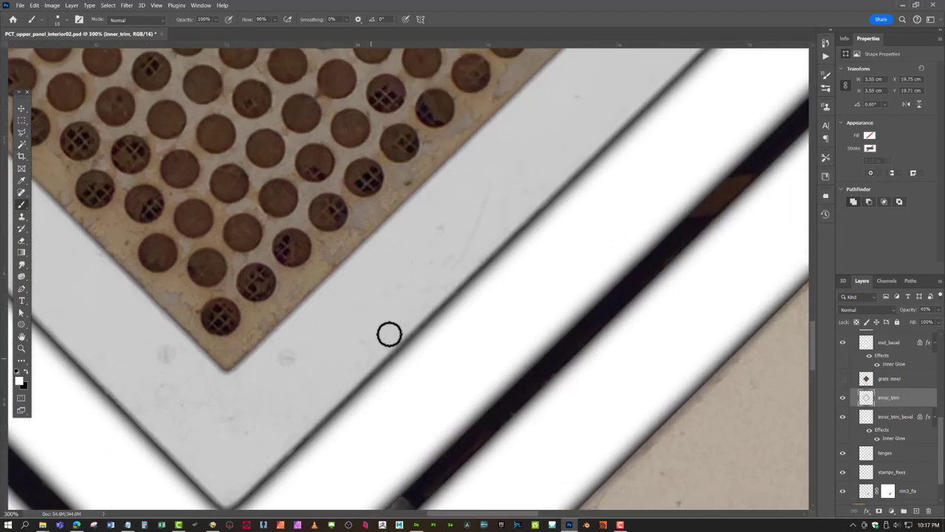
pyautogui.moveTo(626, 95); pyautogui.dragTo(317, 429)
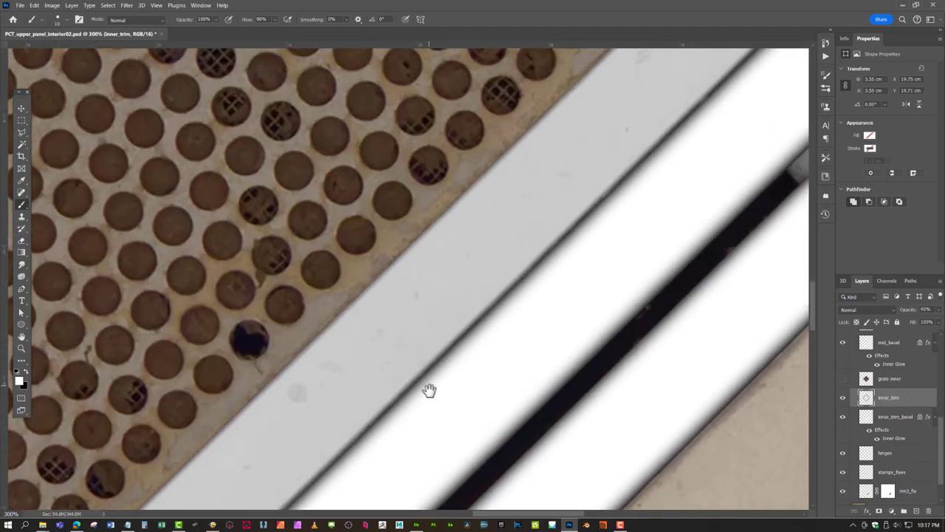
pyautogui.moveTo(418, 376); pyautogui.dragTo(483, 154)
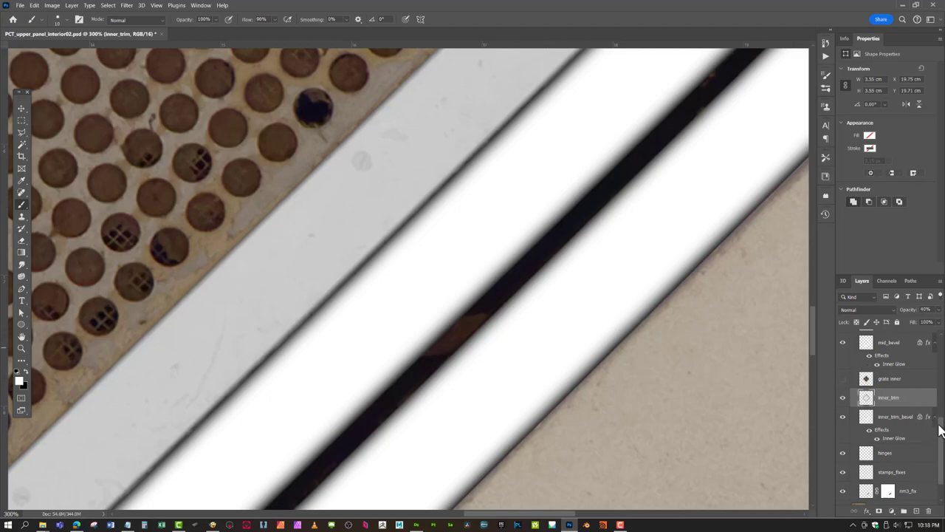
pyautogui.scroll(-1, 892, 422)
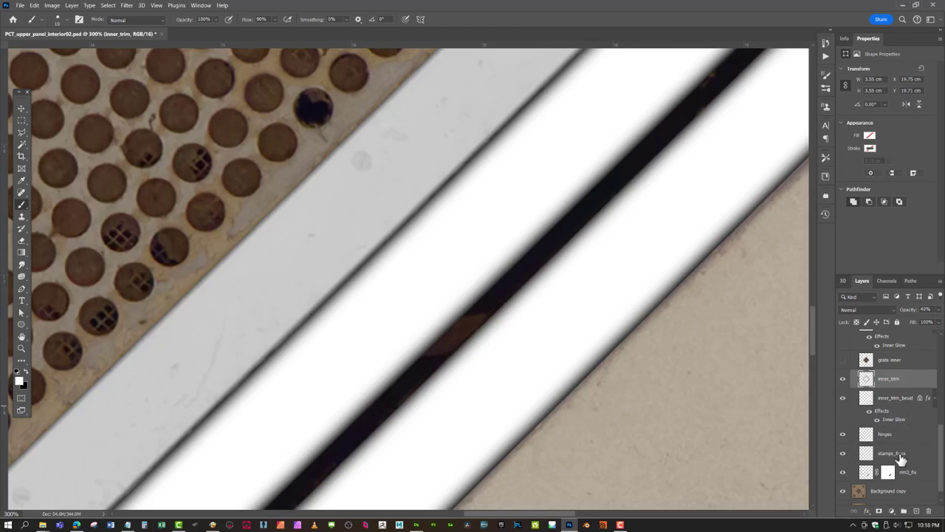
pyautogui.scroll(2, 900, 443)
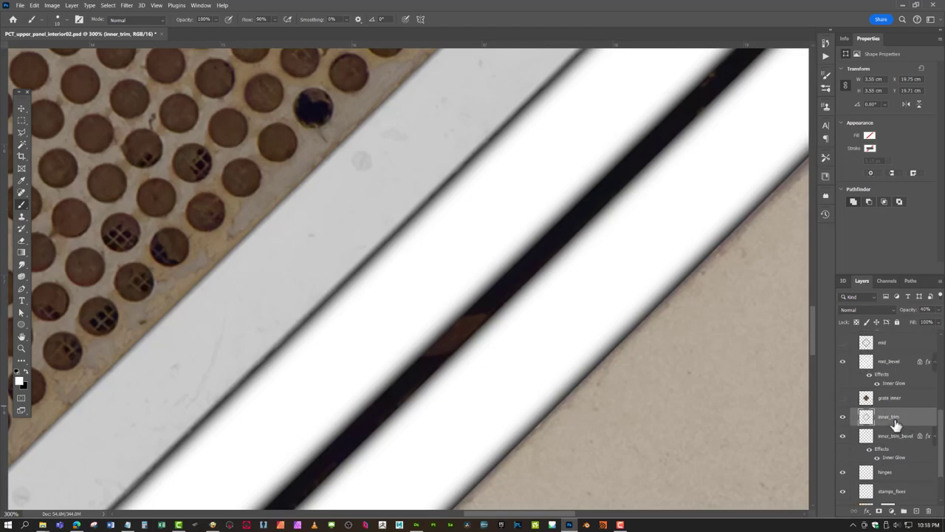
# - Show the mid layer above mid_bevel and desaturate it
pyautogui.click(842, 399)
pyautogui.click(913, 363)
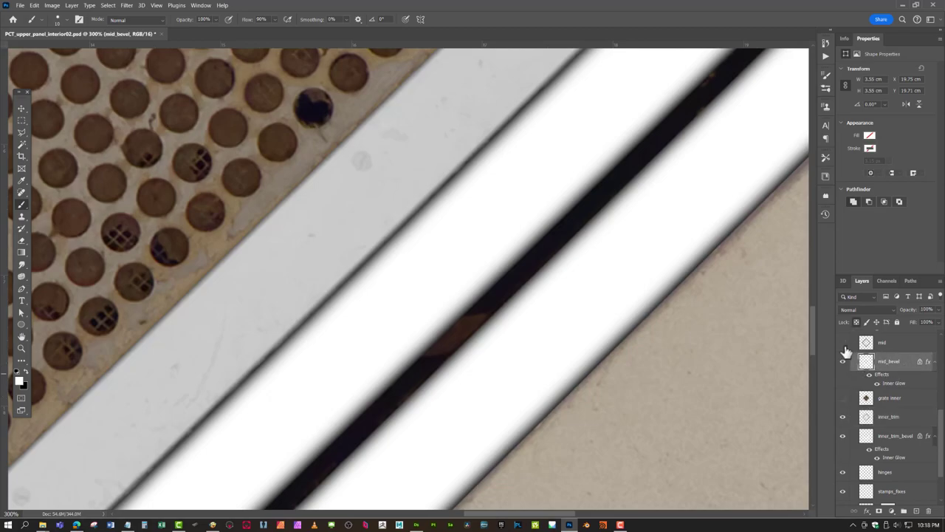
pyautogui.keyDown('alt'); pyautogui.click(886, 350); pyautogui.keyUp('alt')
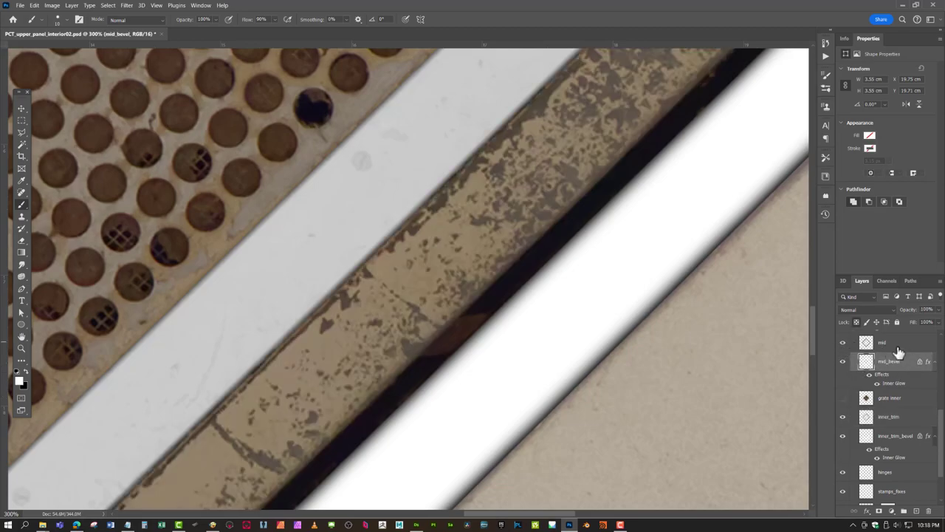
pyautogui.click(900, 345)
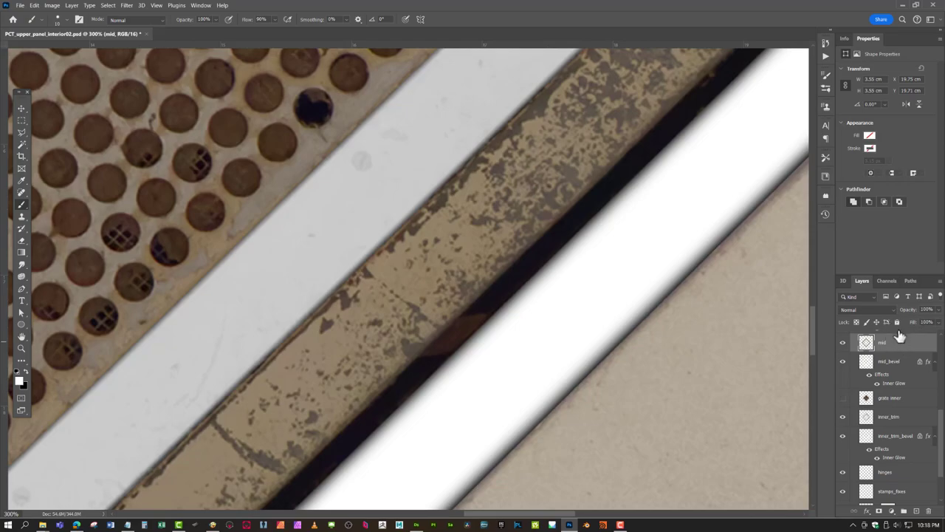
pyautogui.hotkey('ctrl', 'shift', 'u')
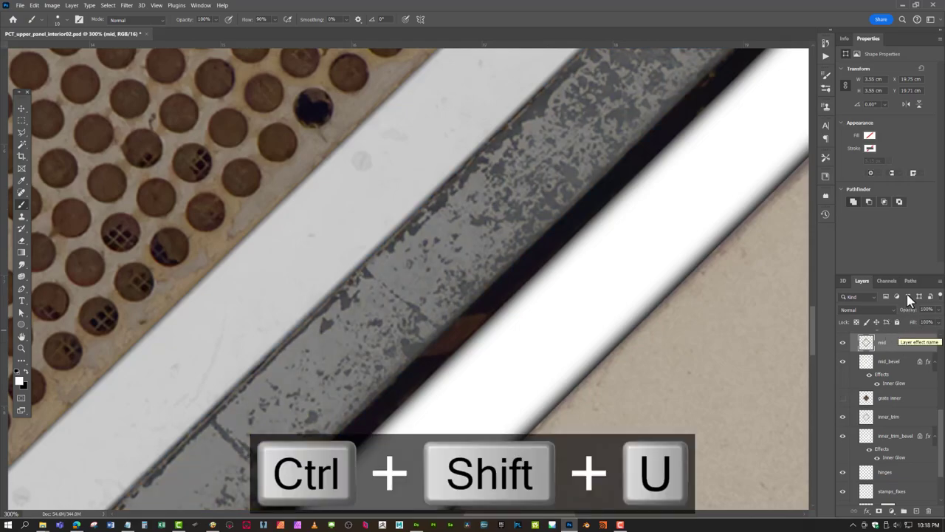
# - Lower the mid layer's opacity, trying 40% like inner_trim and settling on 22%
pyautogui.click(912, 417)
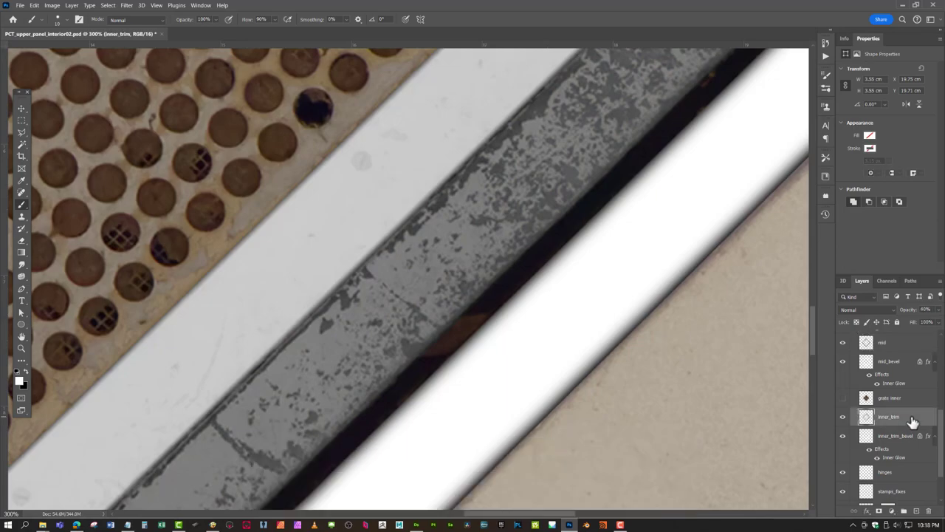
pyautogui.click(901, 344)
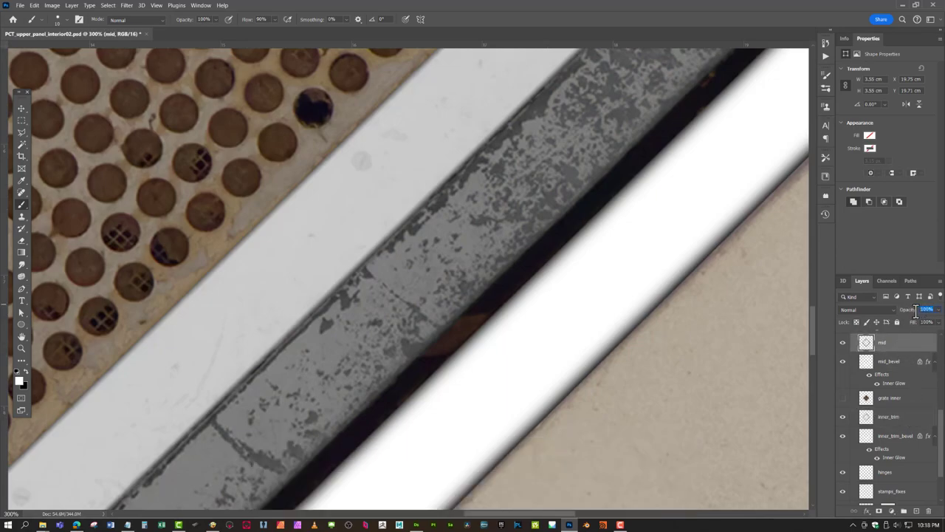
pyautogui.moveTo(913, 314); pyautogui.dragTo(913, 314)
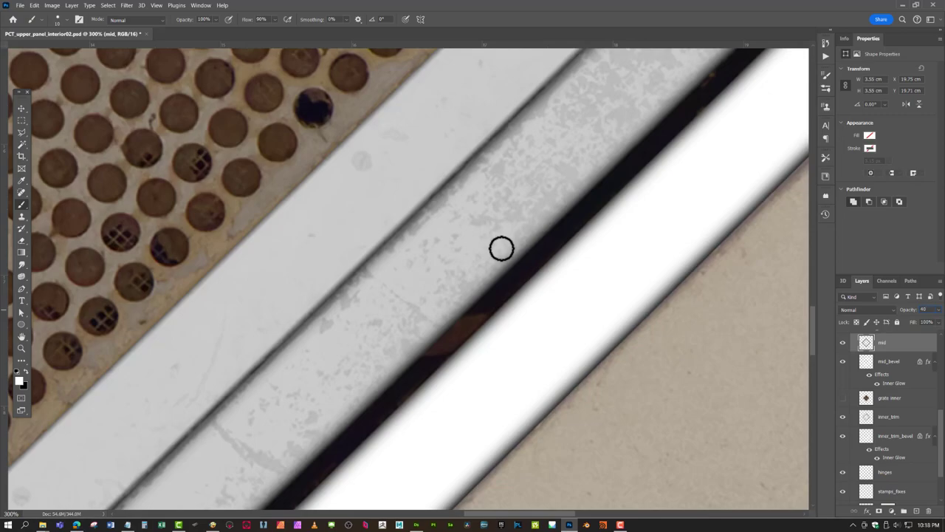
pyautogui.click(23, 347)
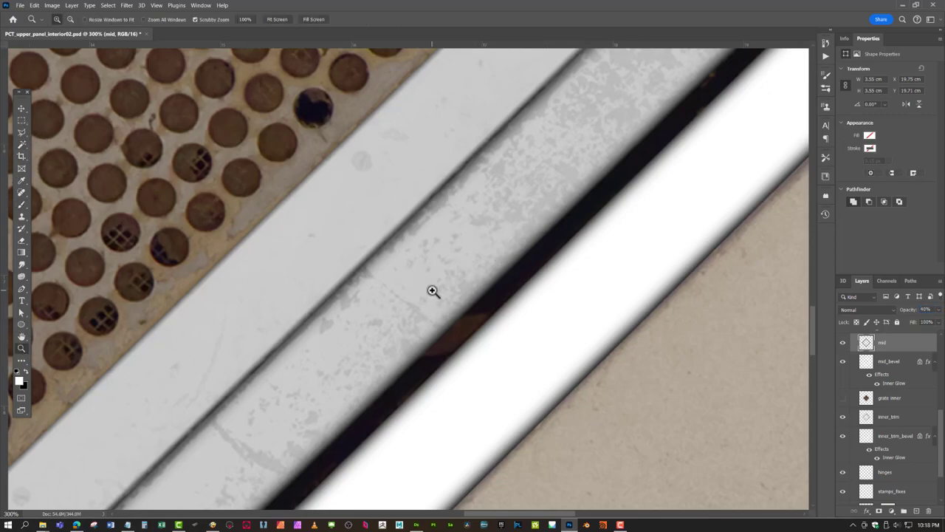
pyautogui.moveTo(431, 290); pyautogui.dragTo(403, 276)
pyautogui.moveTo(485, 211); pyautogui.dragTo(518, 214)
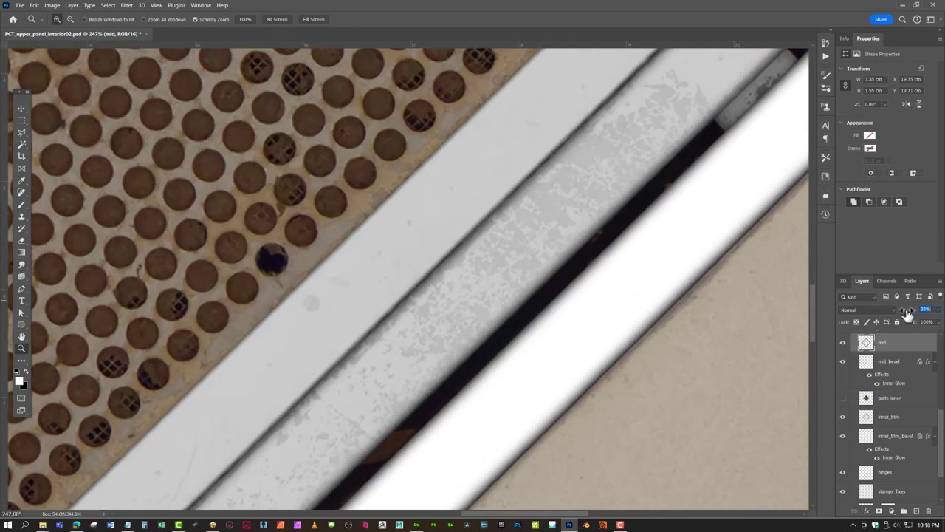
pyautogui.moveTo(908, 314); pyautogui.dragTo(905, 314)
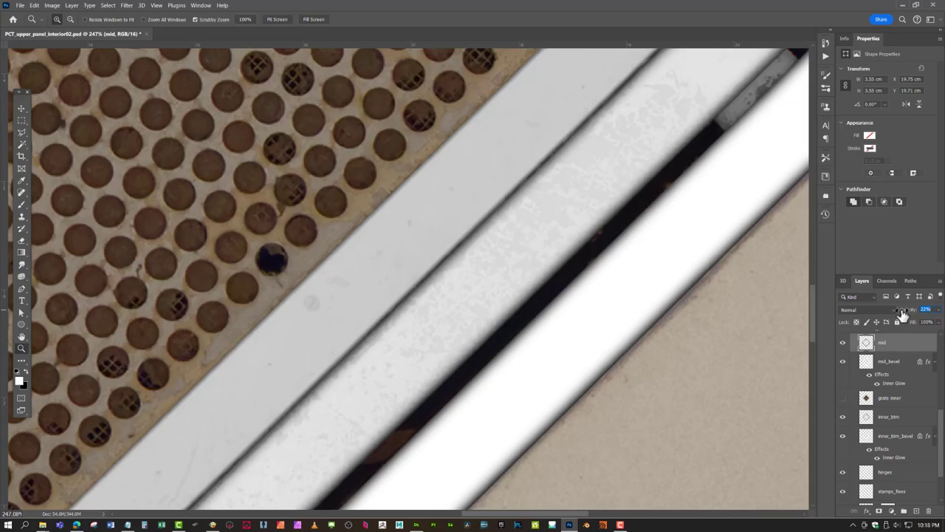
# - Show the outer rim layer above outer rim_bevel and desaturate it
pyautogui.moveTo(481, 296)
pyautogui.mouseDown()
pyautogui.moveTo(469, 296)
pyautogui.moveTo(477, 295)
pyautogui.mouseUp()
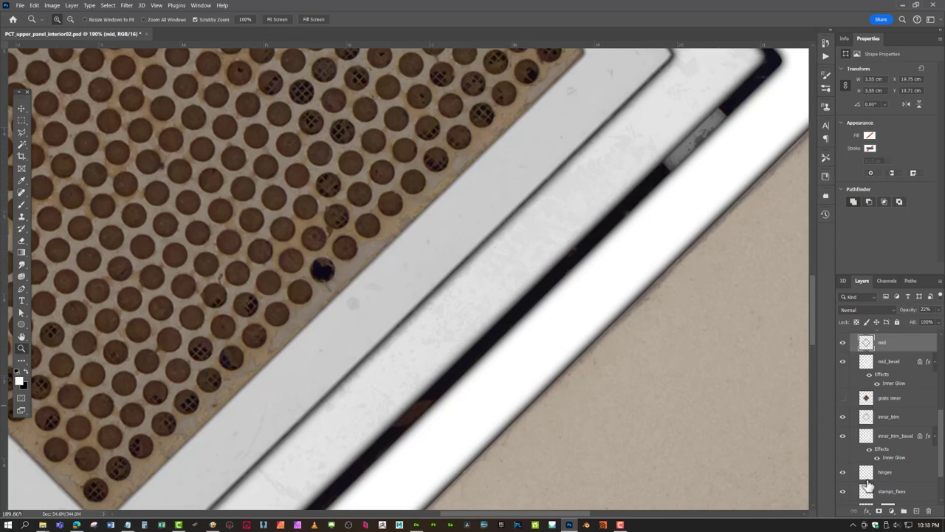
pyautogui.scroll(3, 875, 410)
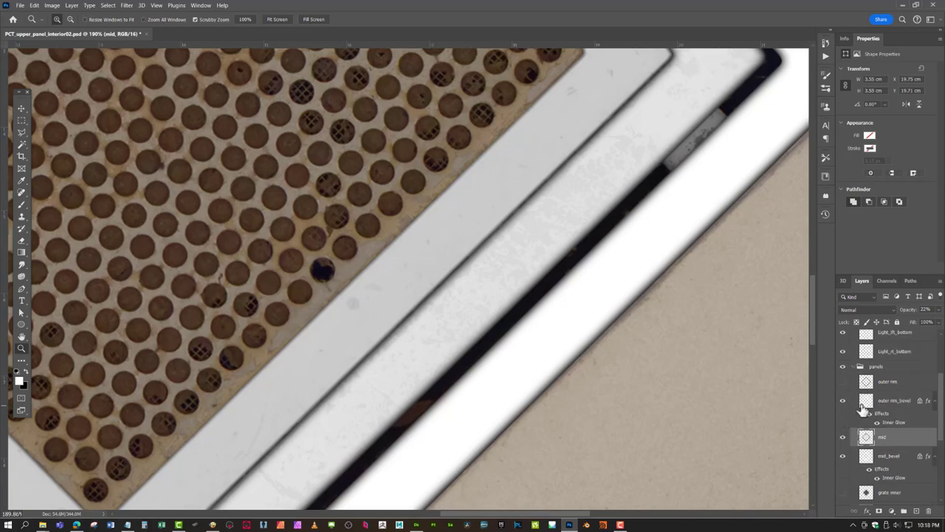
pyautogui.click(907, 384)
pyautogui.click(843, 381)
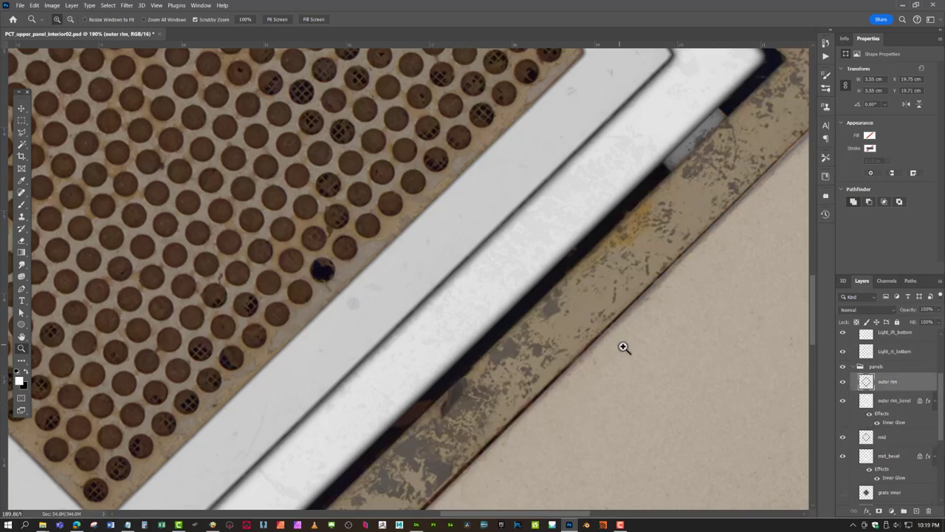
pyautogui.hotkey('ctrl', 'shift', 'u')
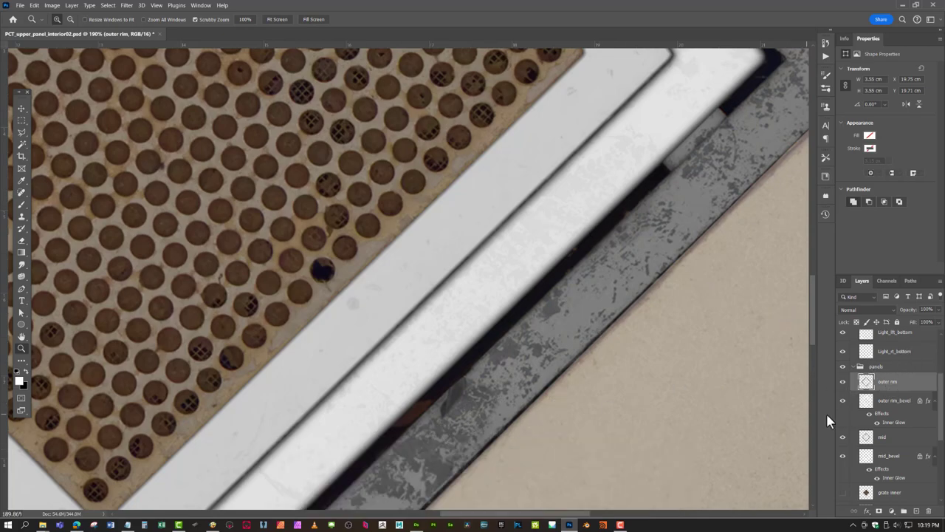
pyautogui.scroll(-2, 907, 419)
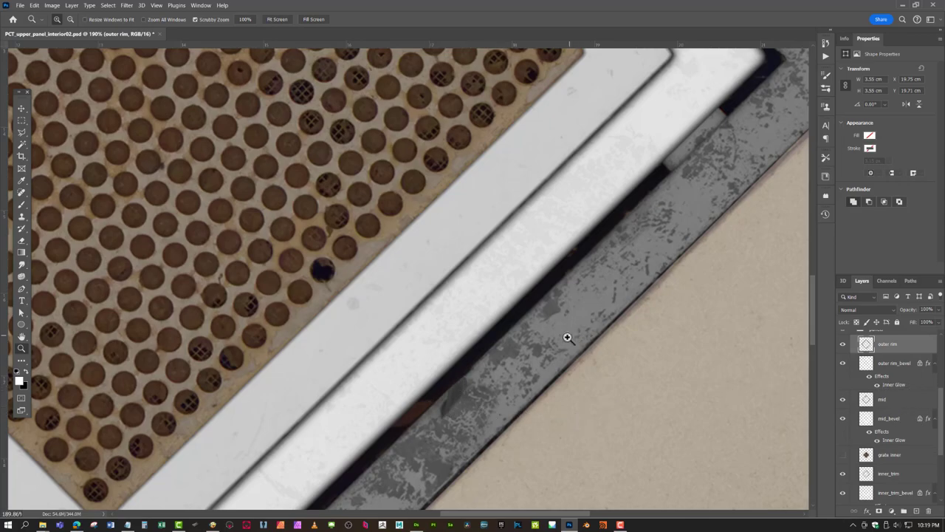
pyautogui.scroll(2, 886, 347)
# - Hide outer rim and outer rim_bevel, and copy the merged surface inside the outer rim's outline onto a new layer
pyautogui.click(843, 382)
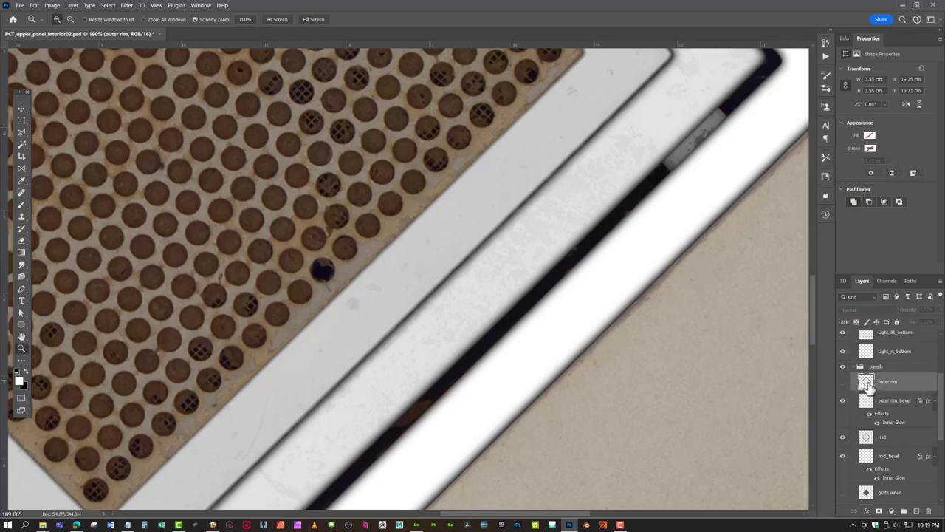
pyautogui.keyDown('ctrl'); pyautogui.click(866, 381); pyautogui.keyUp('ctrl')
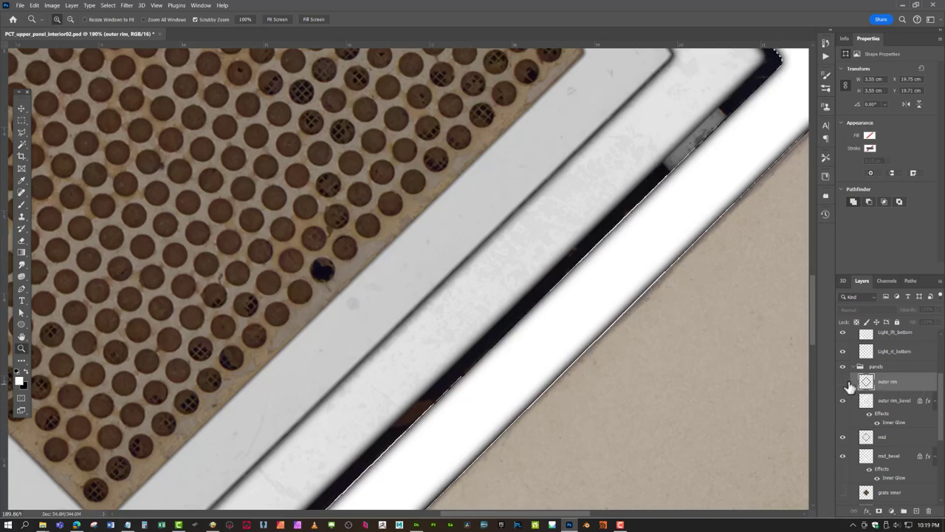
pyautogui.click(843, 400)
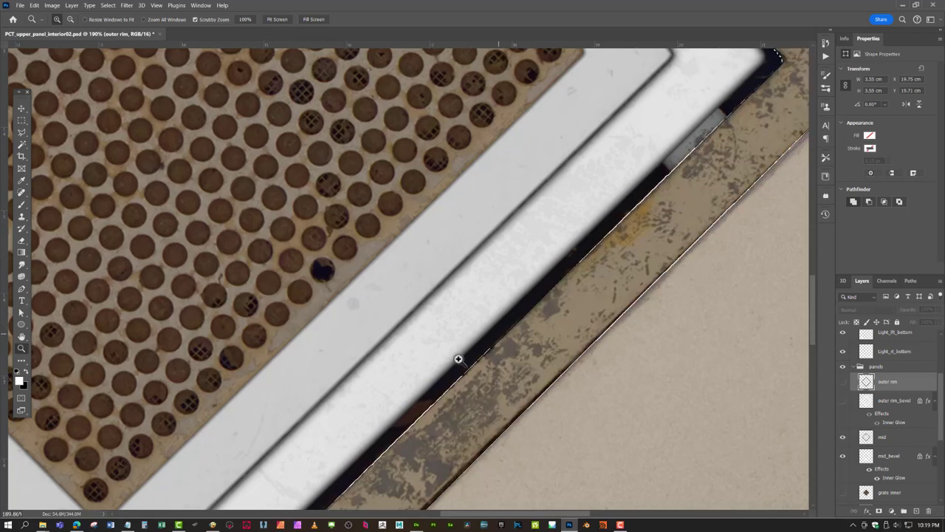
pyautogui.scroll(-1, 454, 425)
pyautogui.scroll(-1, 454, 426)
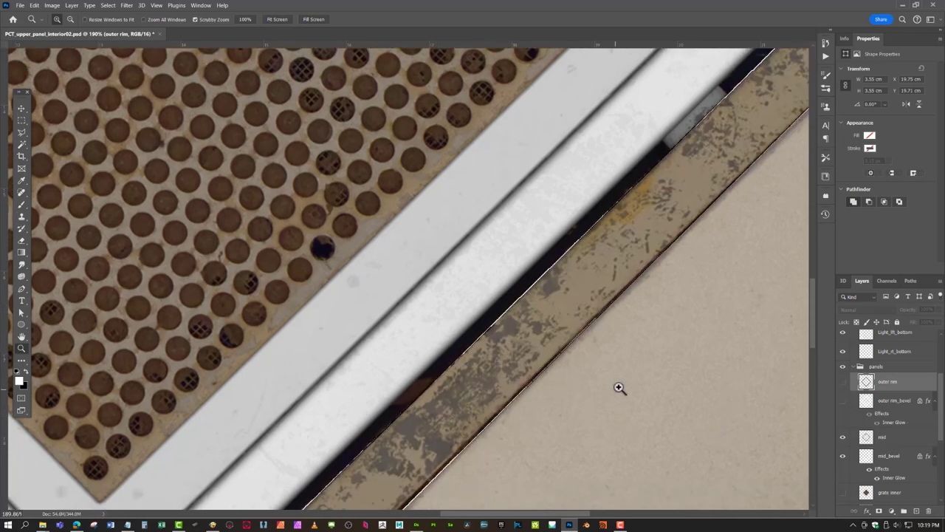
pyautogui.scroll(-2, 414, 424)
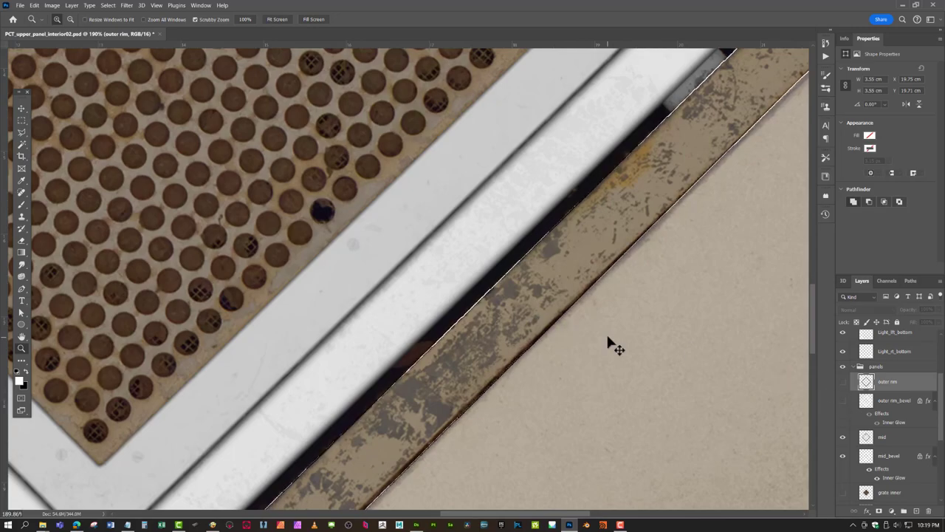
pyautogui.hotkey('ctrl', 'shift', 'c')
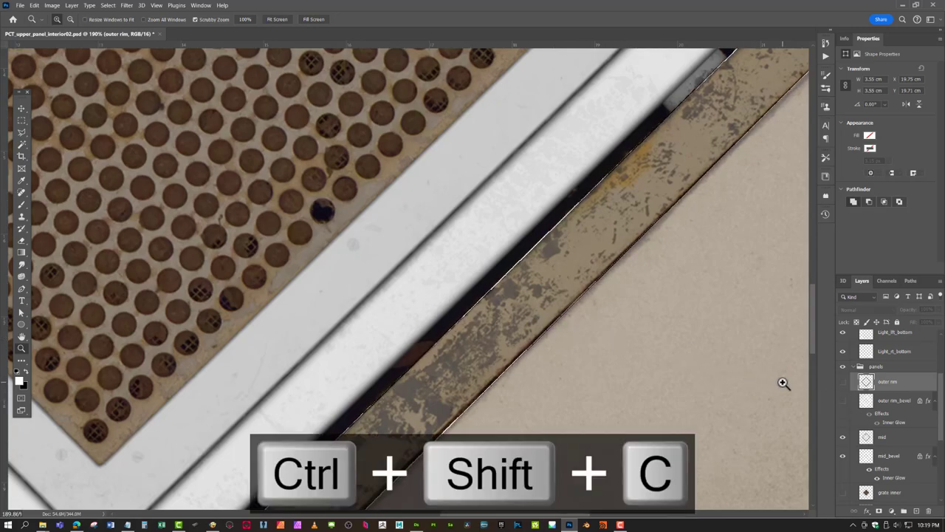
pyautogui.hotkey('ctrl', 'v')
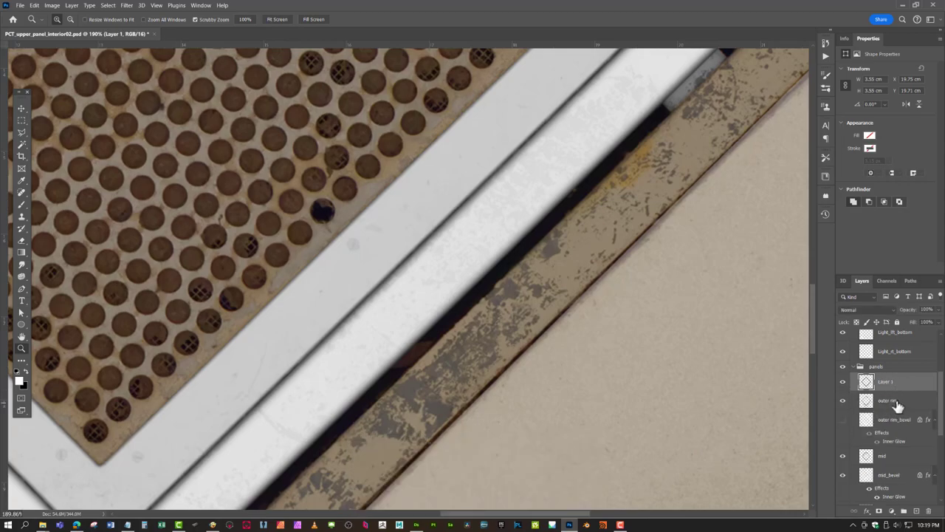
# - Compare the pasted rim copy with the layer below, merge it down into outer rim and desaturate the result
pyautogui.click(842, 382)
pyautogui.click(843, 383)
pyautogui.click(842, 383)
pyautogui.click(843, 383)
pyautogui.hotkey('ctrl', 'e')
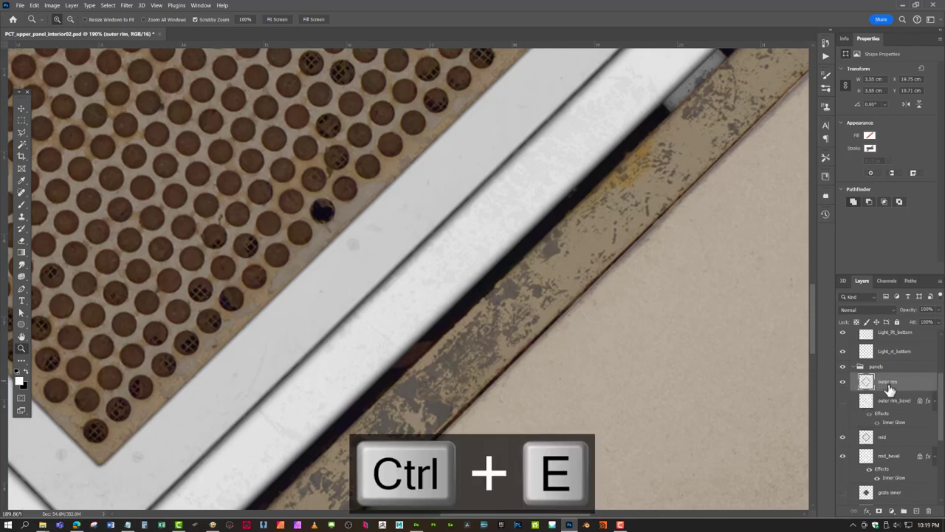
pyautogui.hotkey('ctrl', 'shift', 'u')
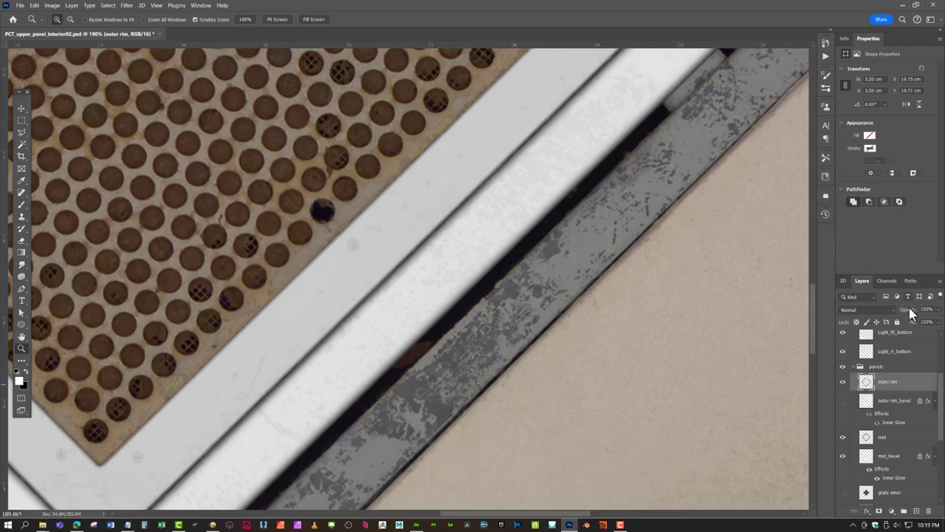
# - Show outer rim_bevel and lower the outer rim layer's opacity to 22%, matching the mid layer
pyautogui.moveTo(914, 316); pyautogui.dragTo(908, 316)
pyautogui.click(842, 401)
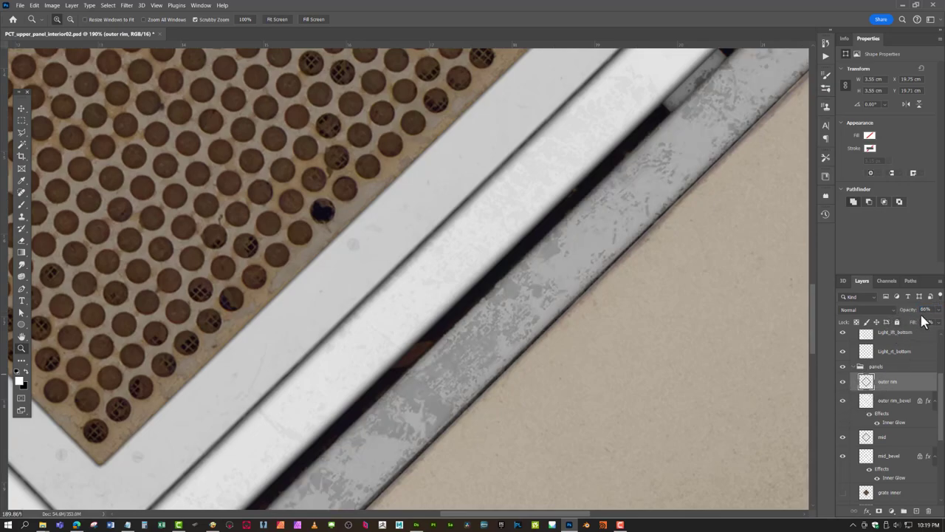
pyautogui.click(900, 442)
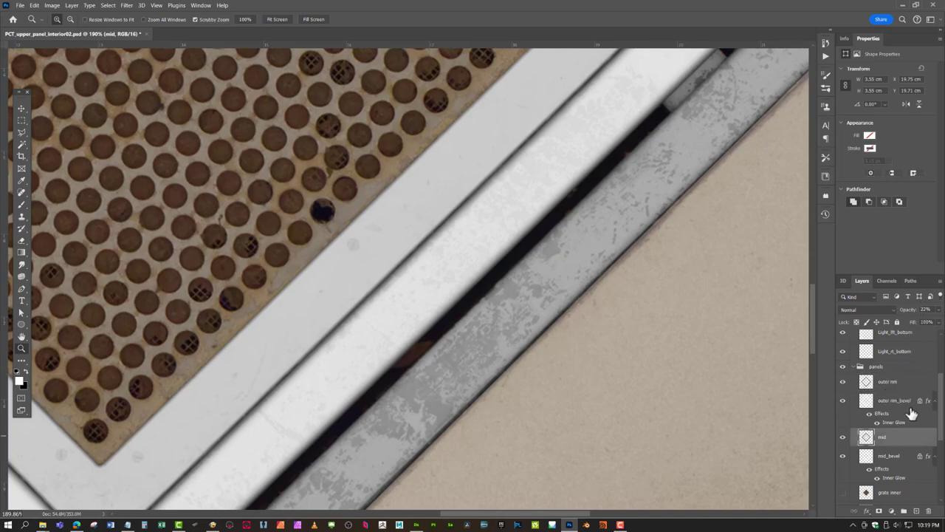
pyautogui.click(912, 385)
pyautogui.click(926, 309)
pyautogui.write('23')
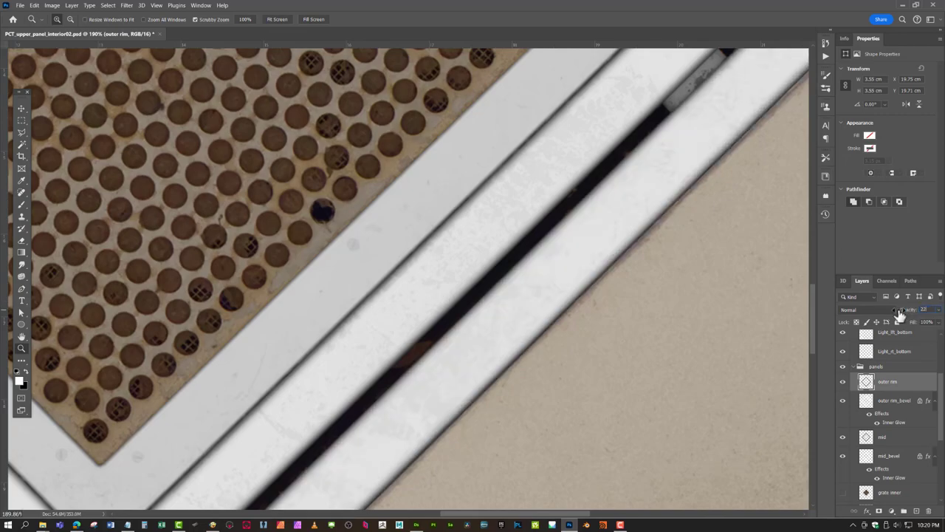
# - Paste the copied layer style onto the Light_rt_bottom layer
pyautogui.moveTo(480, 347)
pyautogui.mouseDown()
pyautogui.moveTo(448, 337)
pyautogui.moveTo(490, 350)
pyautogui.mouseUp()
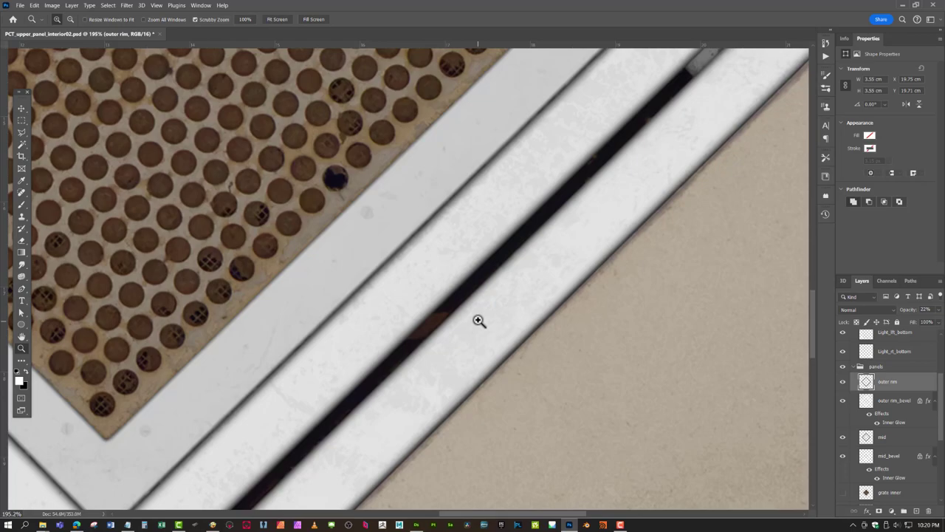
pyautogui.moveTo(506, 340); pyautogui.dragTo(477, 344)
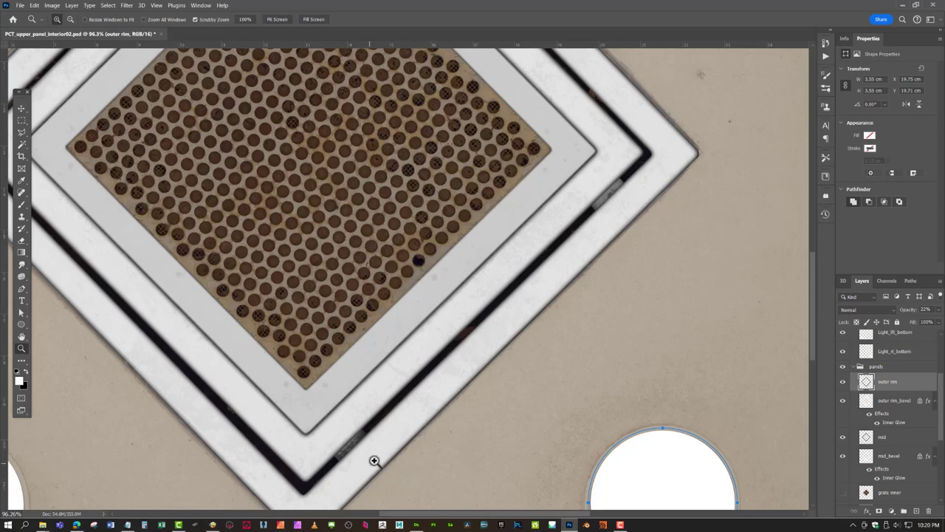
pyautogui.moveTo(465, 373)
pyautogui.mouseDown()
pyautogui.moveTo(477, 367)
pyautogui.moveTo(449, 376)
pyautogui.mouseUp()
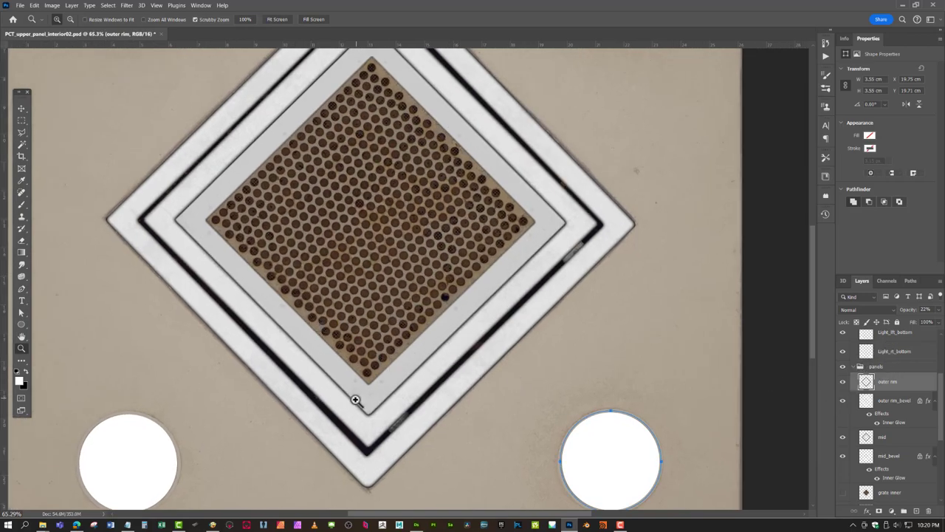
pyautogui.scroll(4, 894, 413)
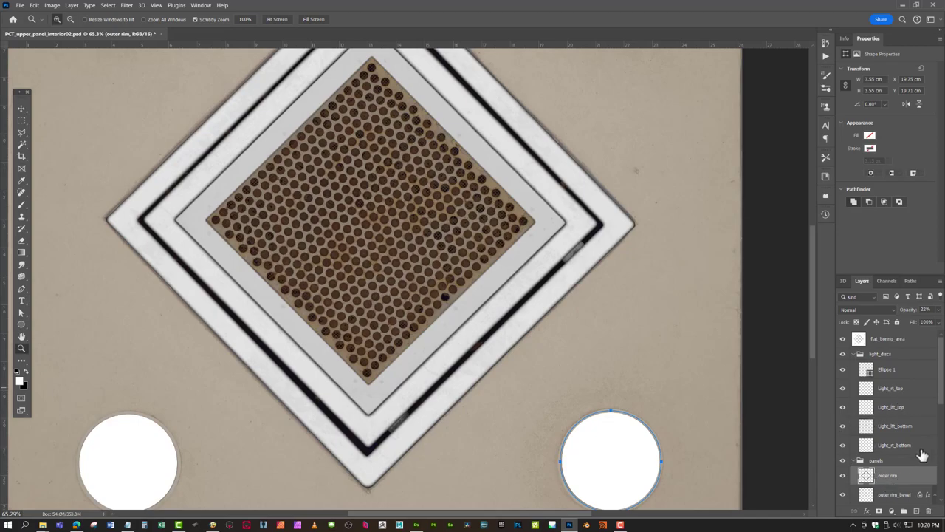
pyautogui.click(924, 447)
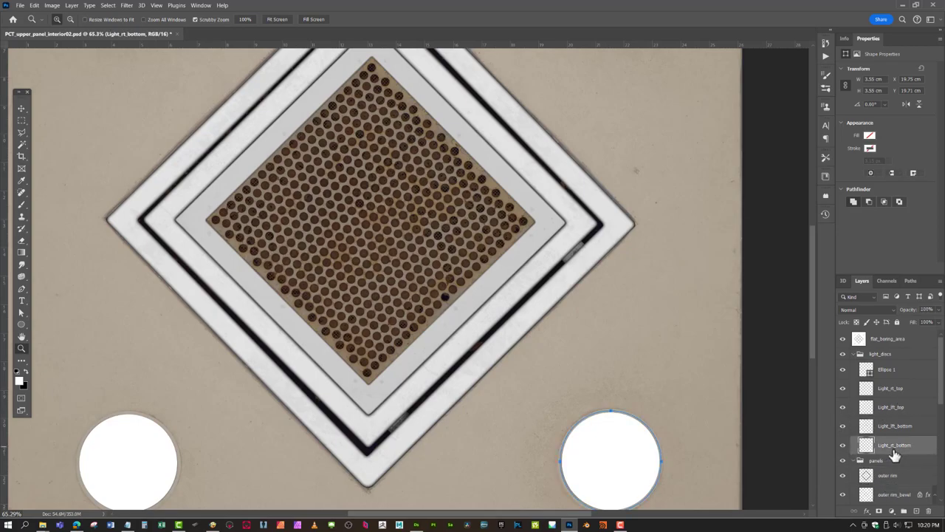
pyautogui.rightClick(931, 452)
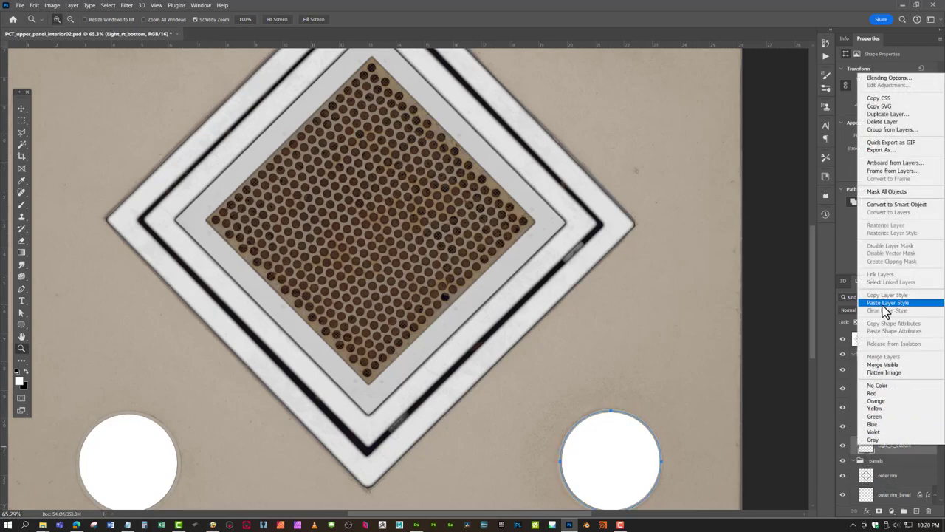
pyautogui.click(883, 304)
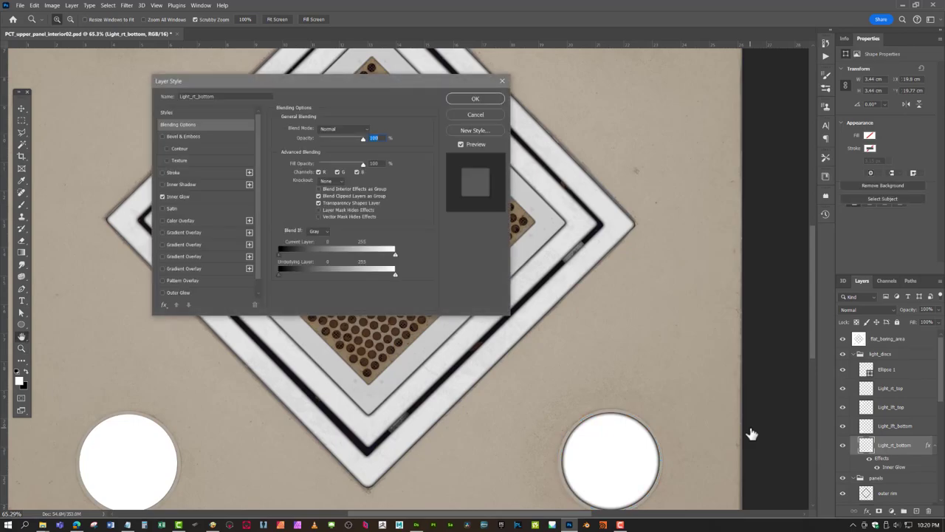
# - Set the Light_rt_bottom Inner Glow to a size of 250 px and a choke of 0%
pyautogui.click(205, 197)
pyautogui.moveTo(323, 229); pyautogui.dragTo(352, 231)
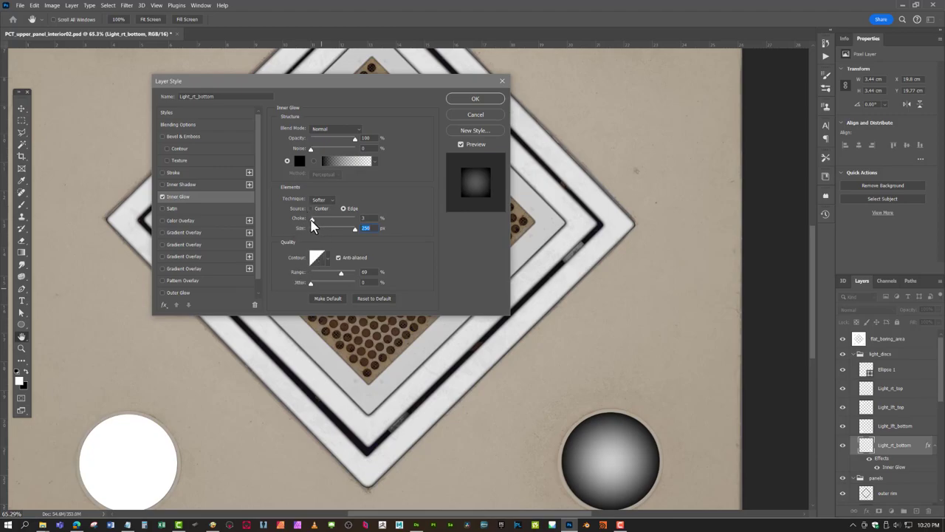
pyautogui.moveTo(317, 222); pyautogui.dragTo(309, 224)
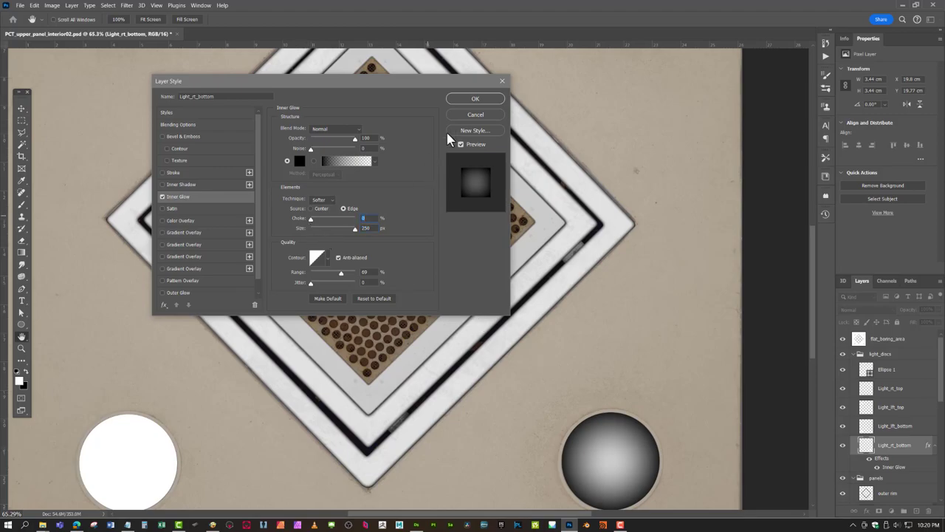
pyautogui.click(476, 99)
pyautogui.press('z')
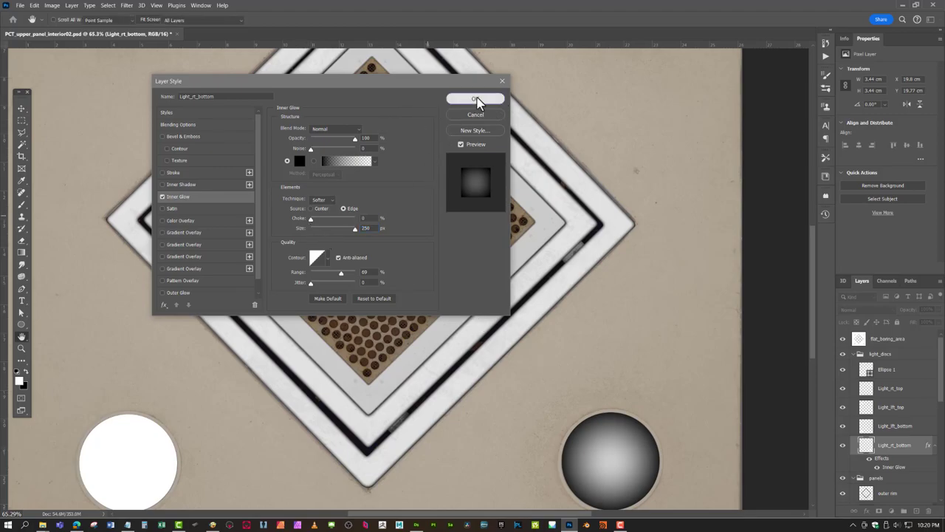
# - Hide and reshow Light_rt_bottom to compare its glow with the photographed light underneath
pyautogui.scroll(-2, 886, 410)
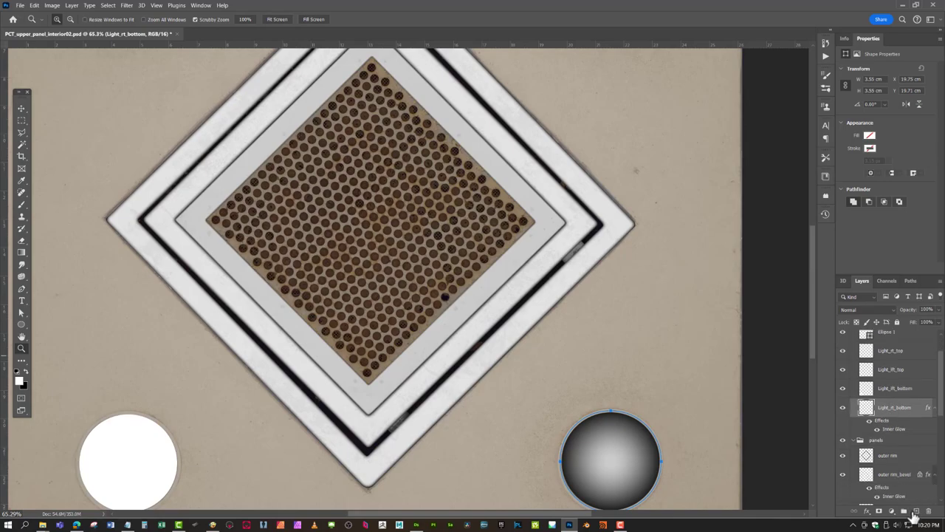
pyautogui.scroll(-2, 882, 428)
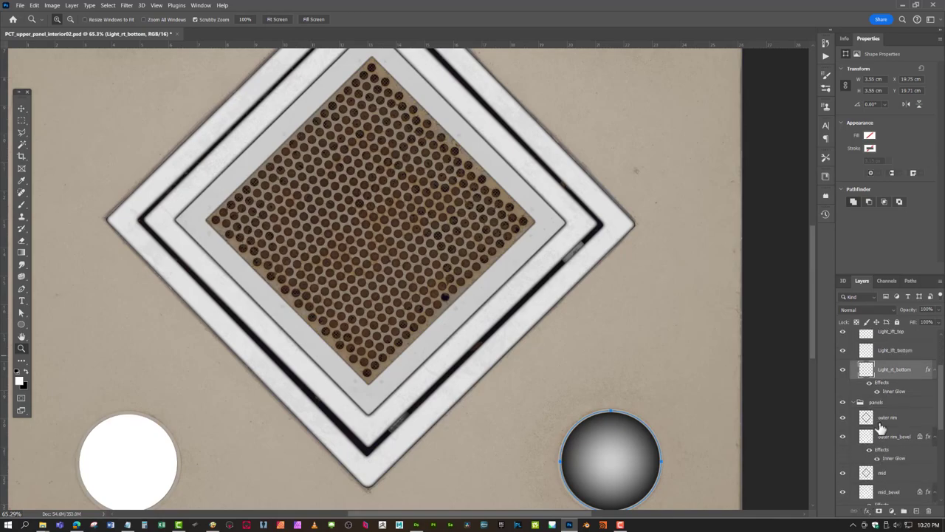
pyautogui.click(842, 371)
pyautogui.moveTo(617, 480); pyautogui.dragTo(691, 332)
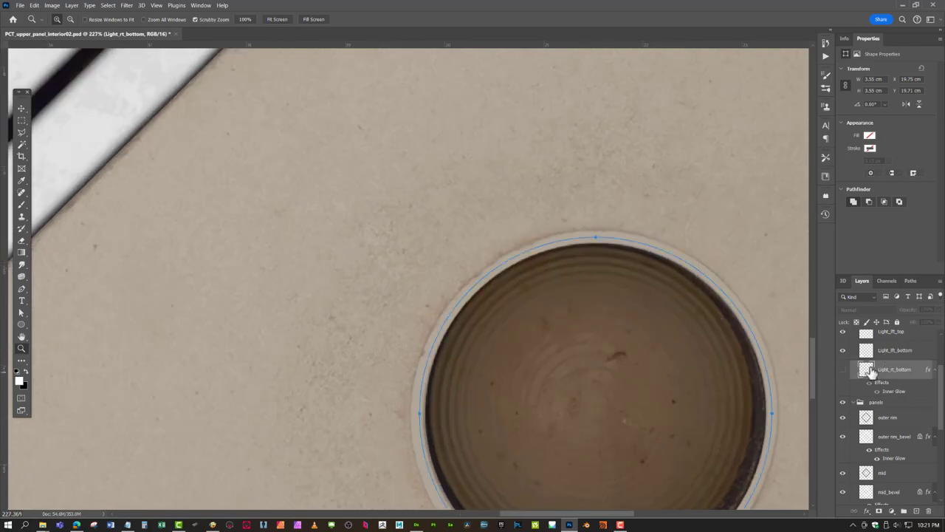
pyautogui.click(842, 369)
pyautogui.scroll(-1, 886, 377)
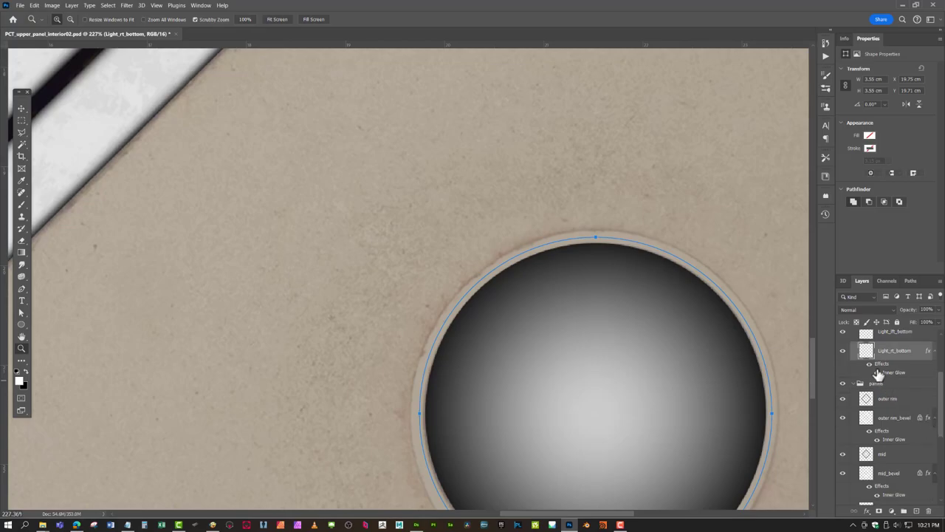
# - Load the Light_rt_bottom disc's outline as a selection
pyautogui.keyDown('ctrl'); pyautogui.click(865, 350); pyautogui.keyUp('ctrl')
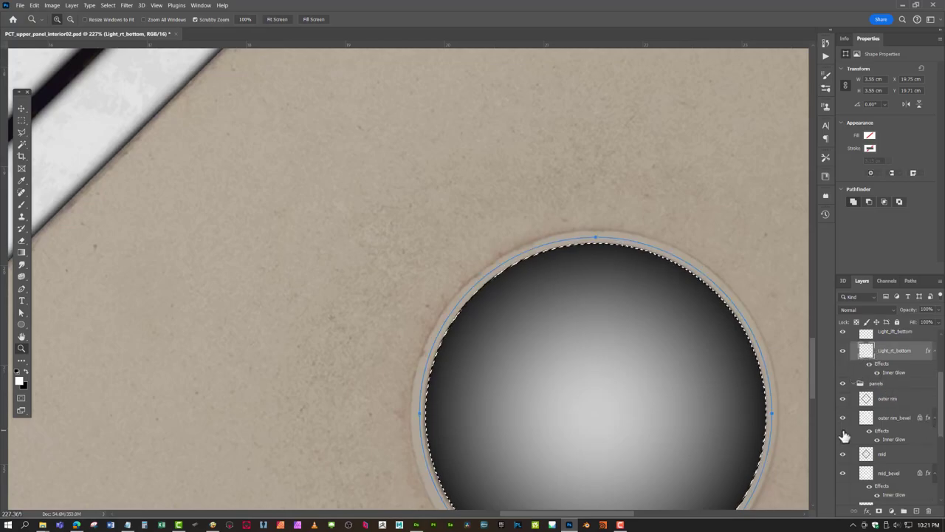
pyautogui.scroll(-5, 845, 438)
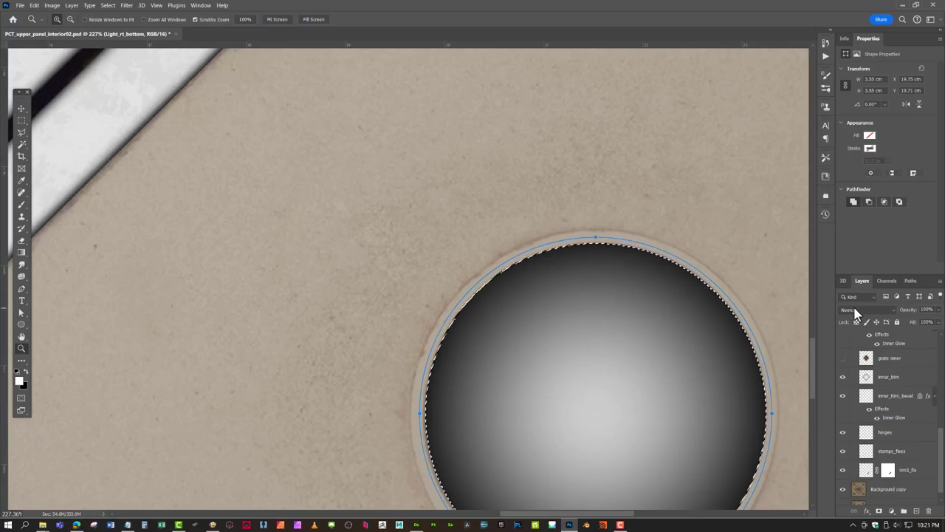
pyautogui.moveTo(679, 373); pyautogui.dragTo(620, 372)
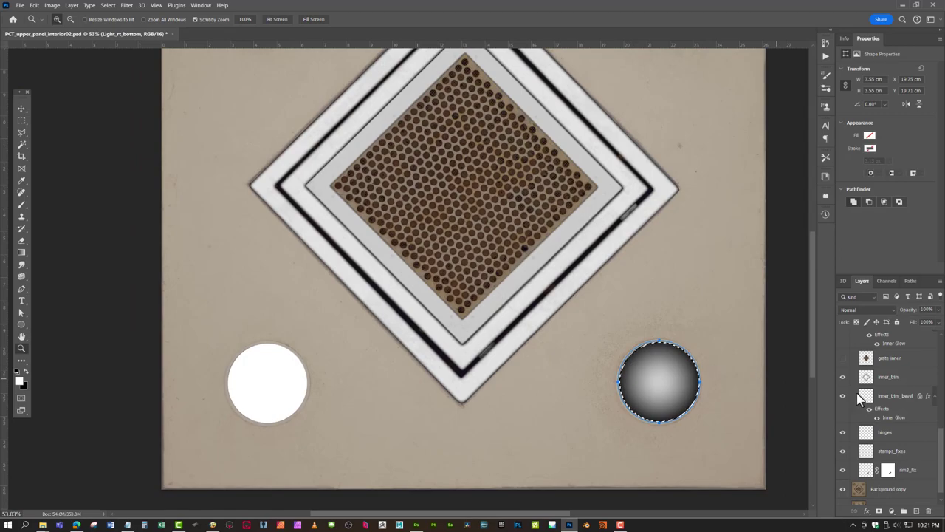
# - Copy Light_rt_bottom's layer style and paste it onto Light_lft_bottom, Light_lft_top and Light_rt_top together
pyautogui.scroll(5, 914, 408)
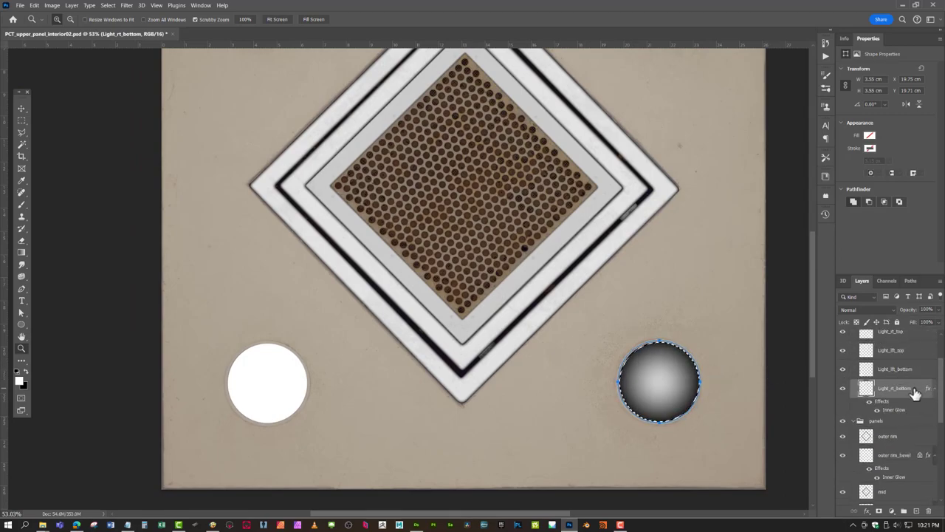
pyautogui.rightClick(916, 392)
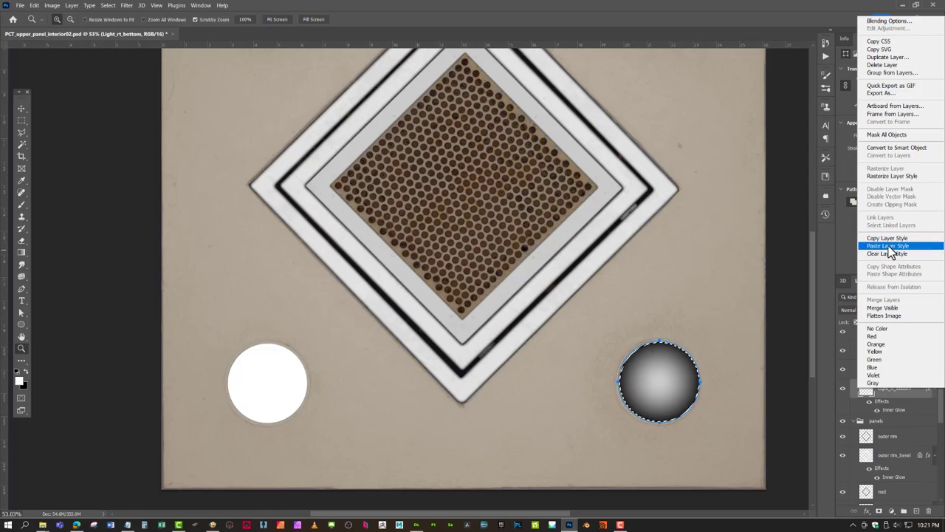
pyautogui.click(890, 246)
pyautogui.click(923, 373)
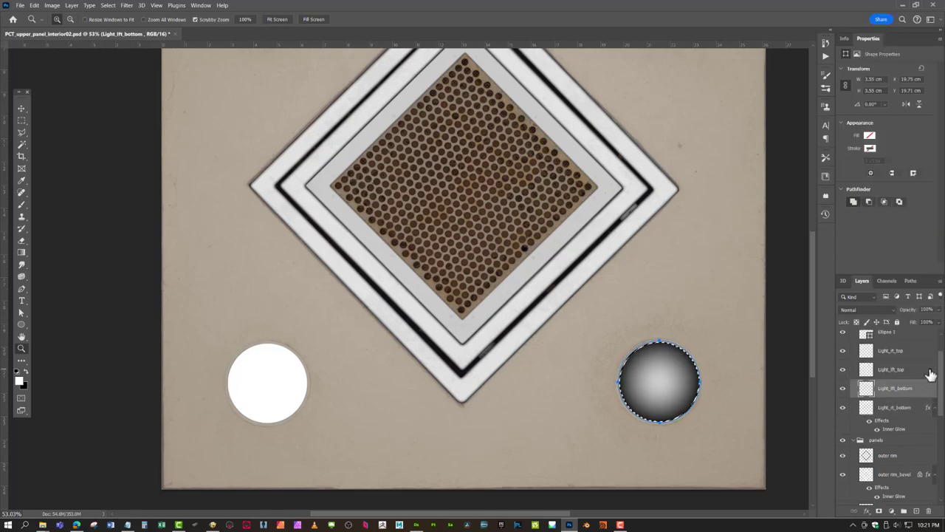
pyautogui.scroll(1, 899, 395)
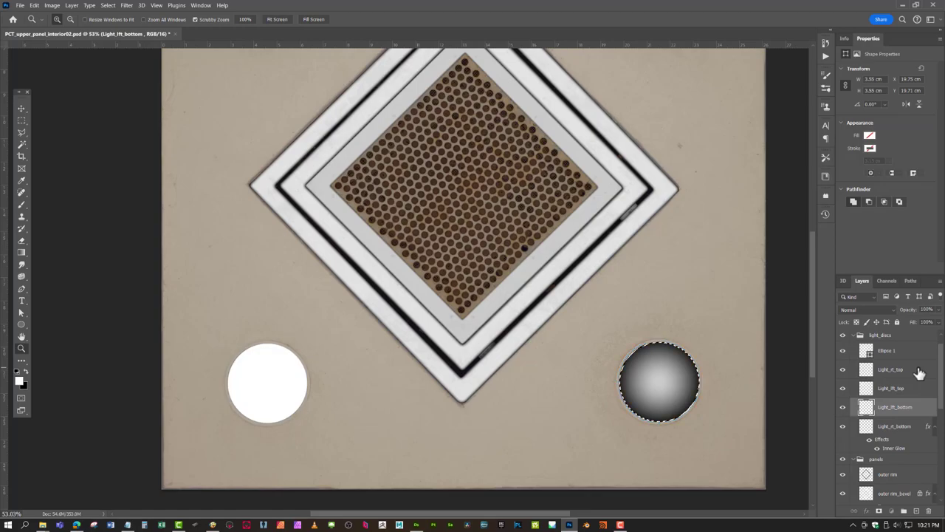
pyautogui.keyDown('shift'); pyautogui.click(919, 371); pyautogui.keyUp('shift')
pyautogui.rightClick(919, 373)
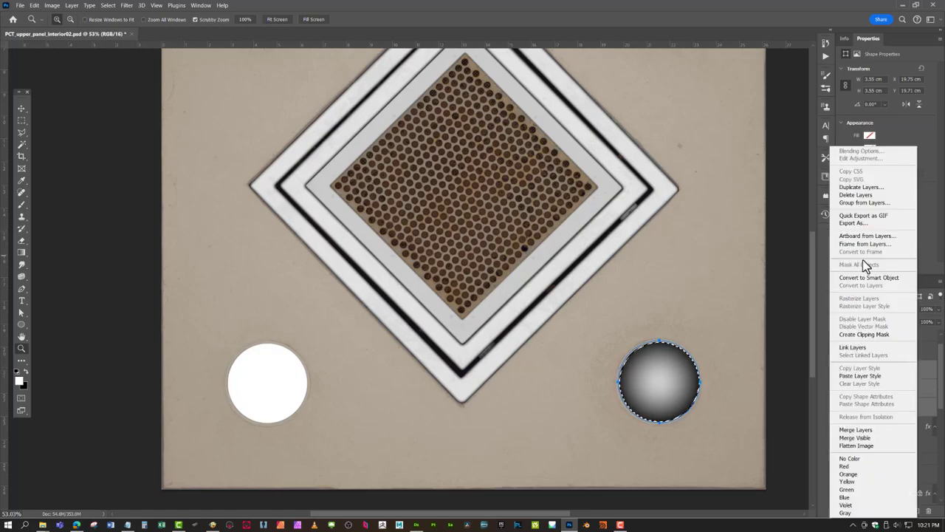
pyautogui.click(864, 374)
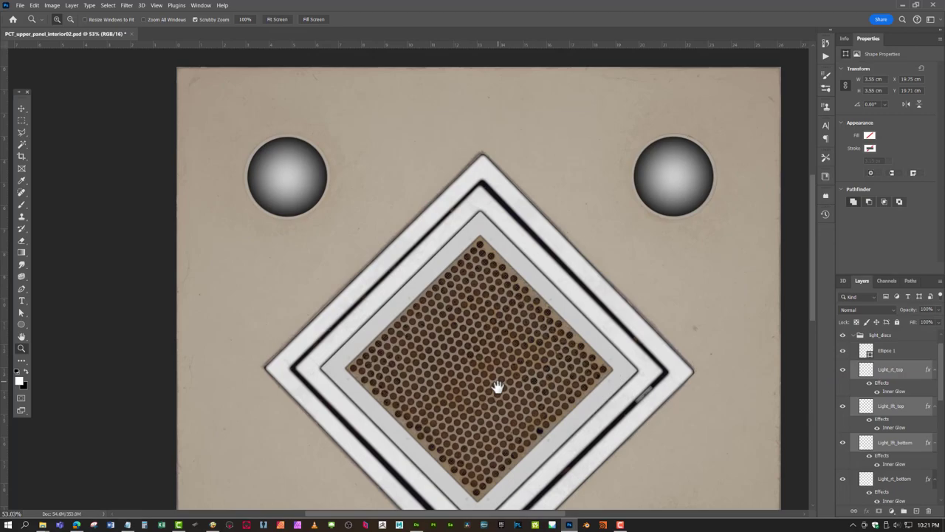
# - Load the outline of the flat_boring_area layer as a selection
pyautogui.moveTo(497, 386); pyautogui.dragTo(462, 285)
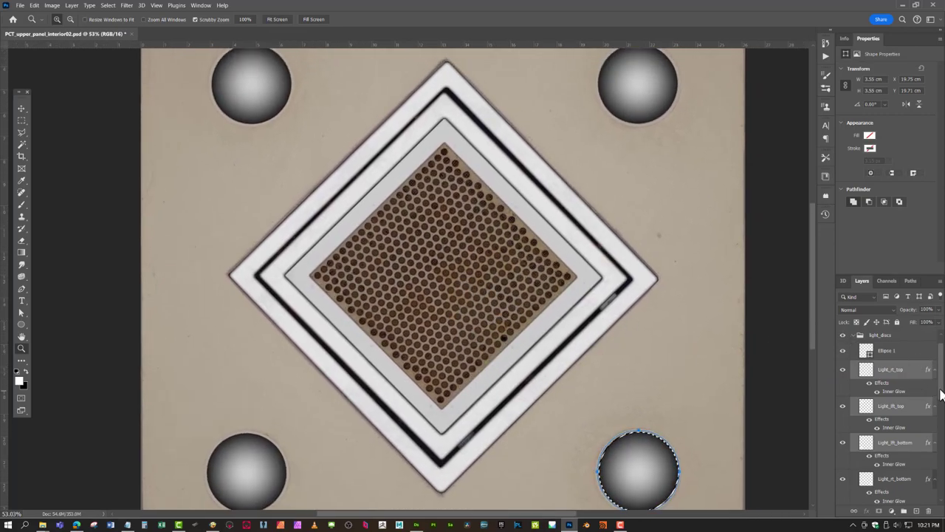
pyautogui.scroll(1, 860, 343)
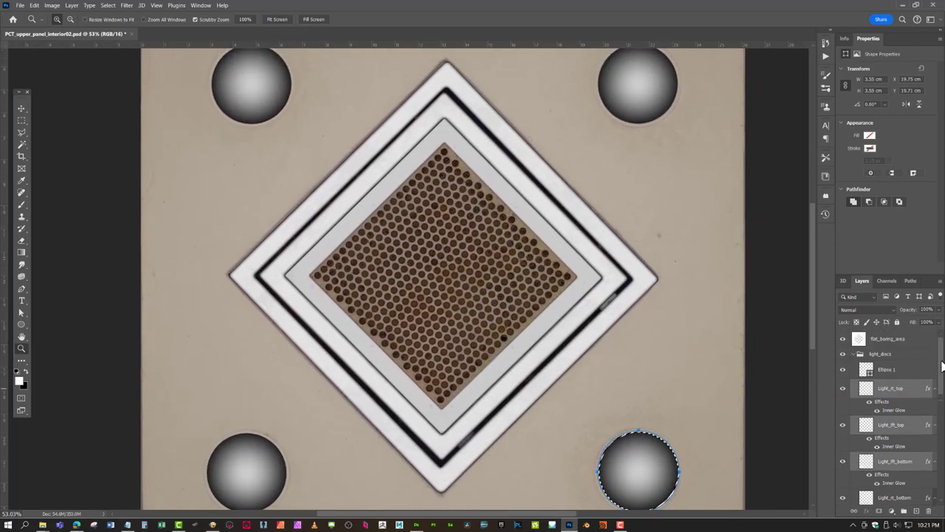
pyautogui.keyDown('ctrl'); pyautogui.click(859, 339); pyautogui.keyUp('ctrl')
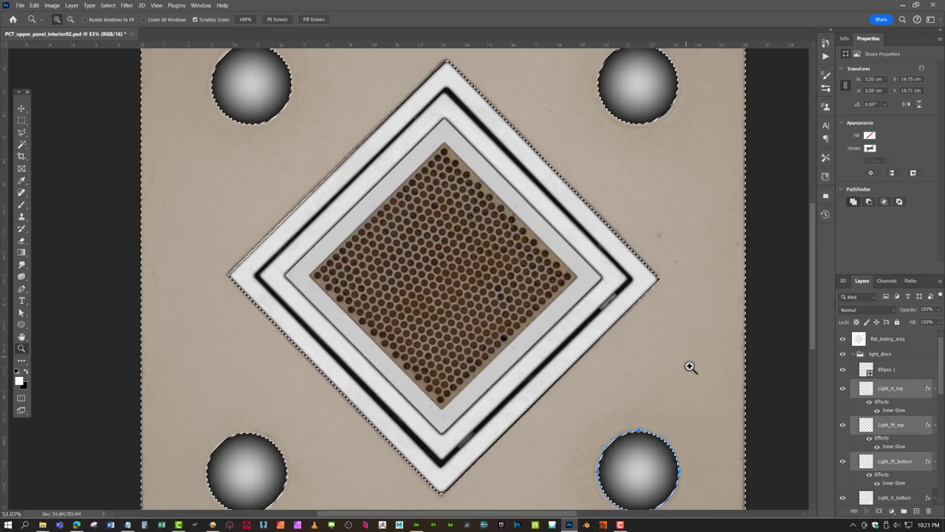
pyautogui.moveTo(940, 369); pyautogui.dragTo(942, 462)
pyautogui.scroll(-2, 886, 488)
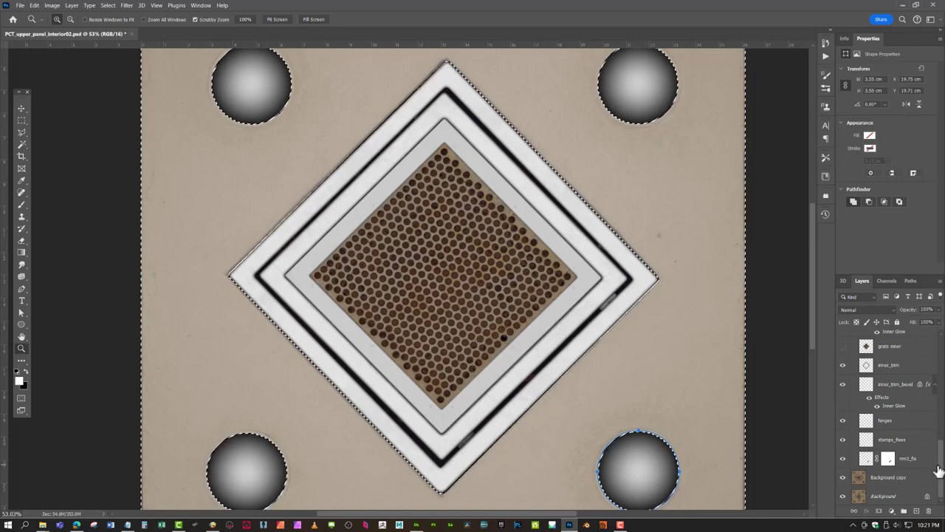
pyautogui.scroll(10, 942, 470)
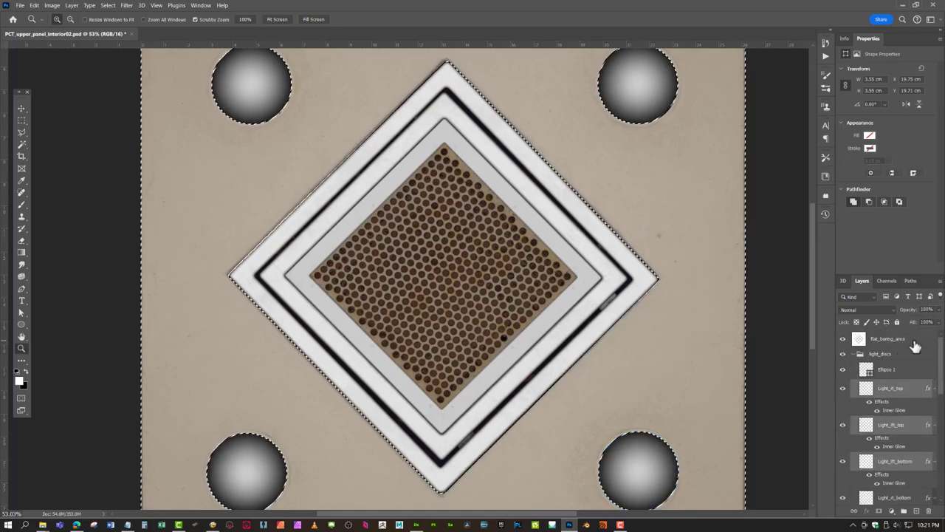
# - Copy the merged surface inside the selection onto a new layer above flat_boring_area and desaturate it
pyautogui.click(894, 338)
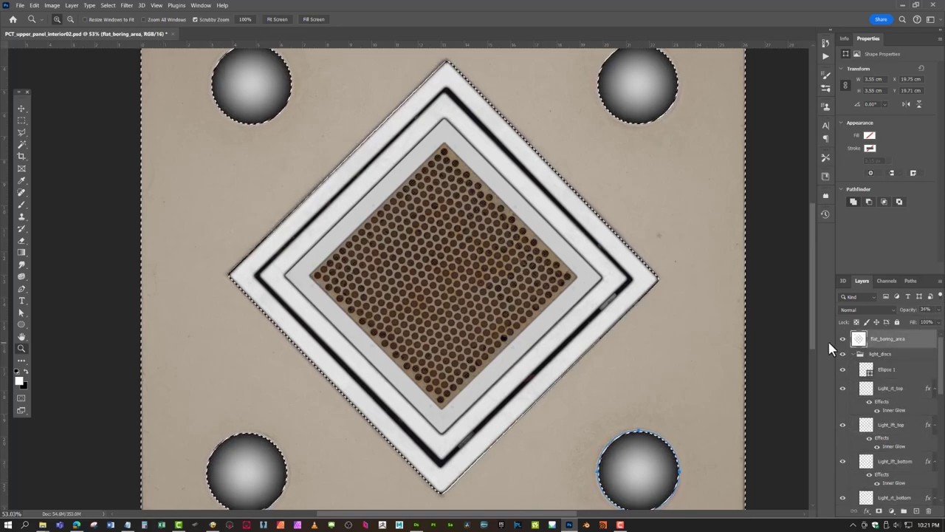
pyautogui.hotkey('ctrl', 'shift', 'c')
pyautogui.hotkey('ctrl', 'v')
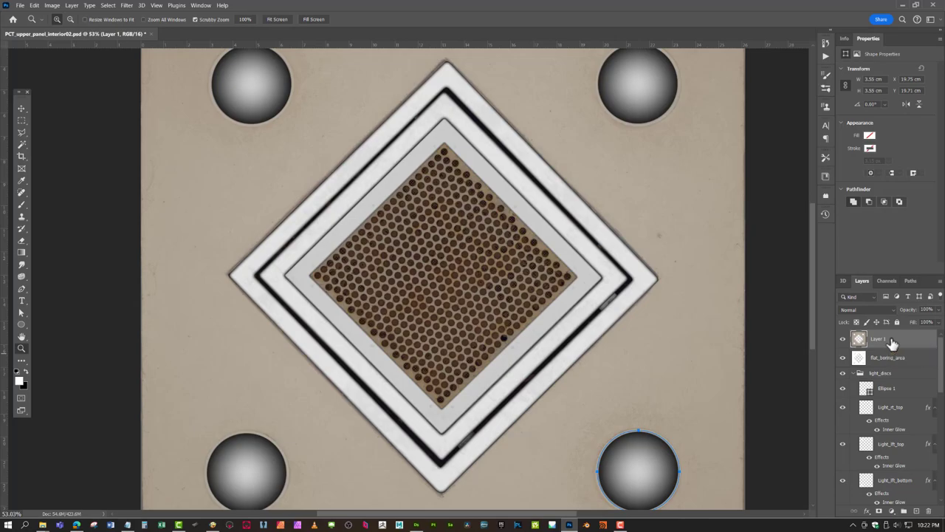
pyautogui.hotkey('ctrl', 'shift', 'u')
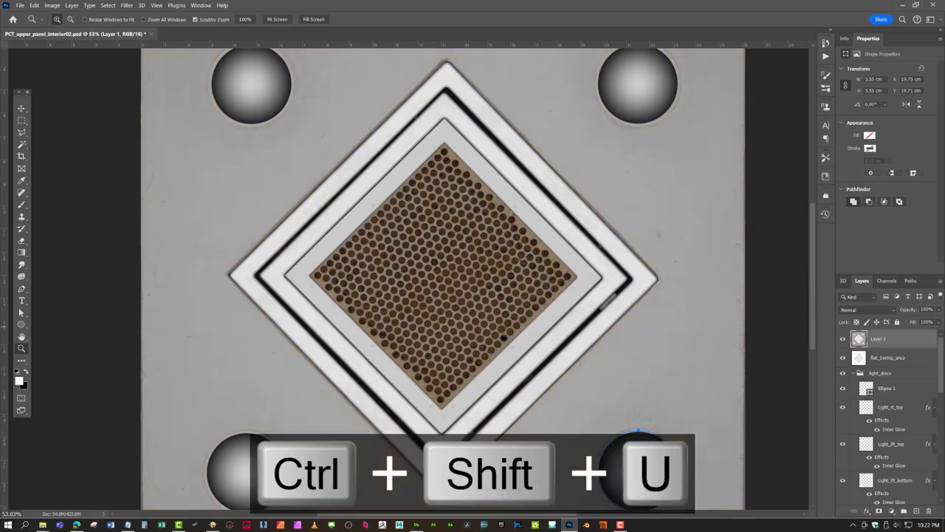
pyautogui.moveTo(582, 459); pyautogui.dragTo(513, 466)
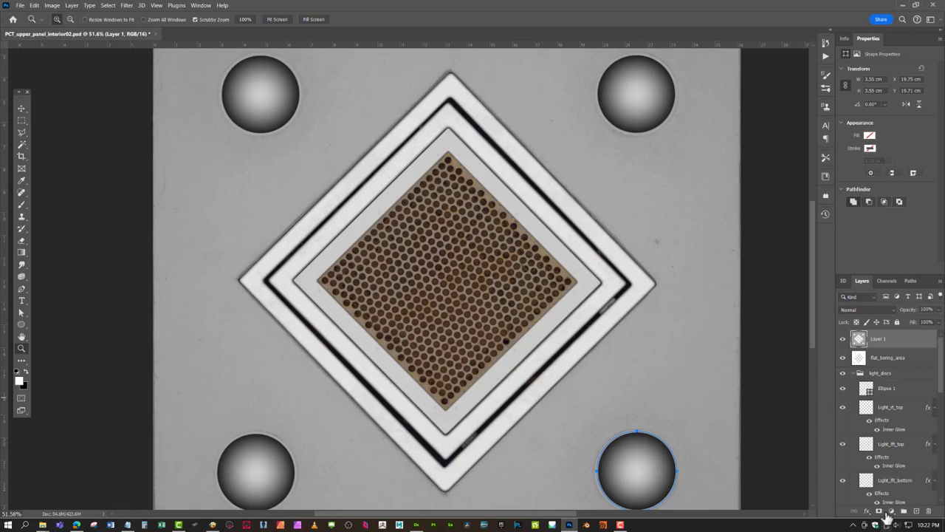
# - Load the outline of Layer 1's desaturated flat area as a selection
pyautogui.moveTo(570, 477); pyautogui.dragTo(635, 411)
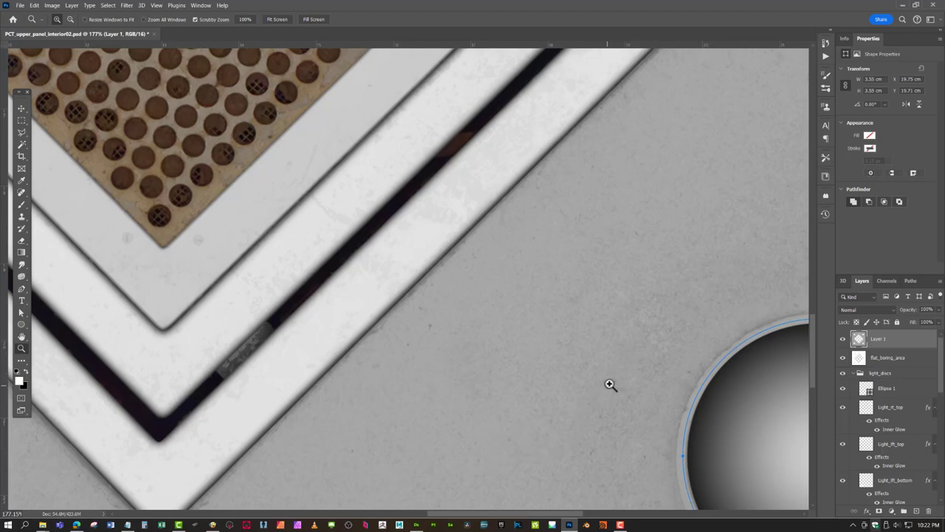
pyautogui.moveTo(633, 378); pyautogui.dragTo(597, 386)
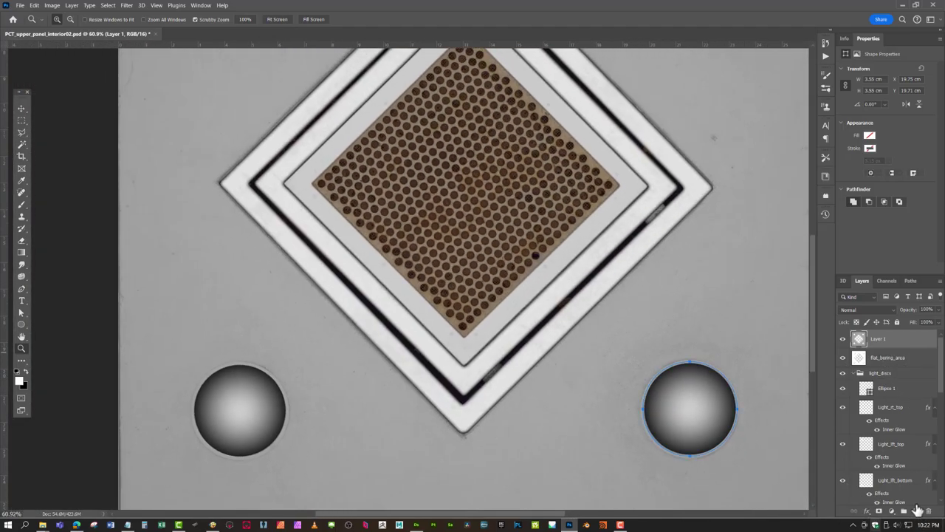
pyautogui.keyDown('ctrl'); pyautogui.click(859, 341); pyautogui.keyUp('ctrl')
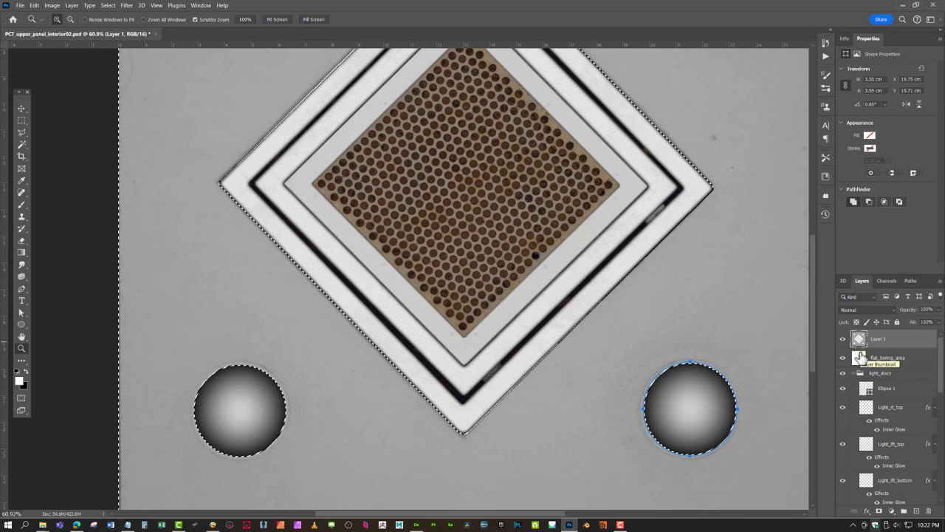
pyautogui.click(891, 511)
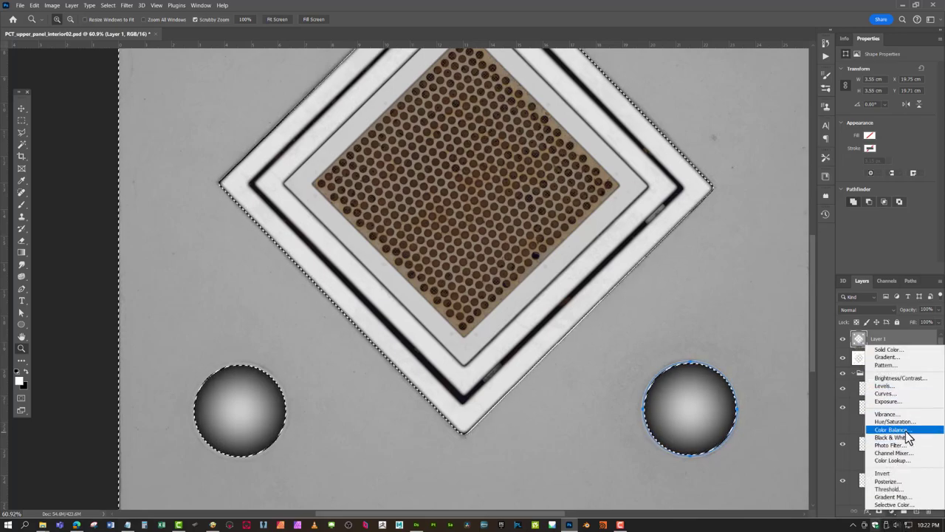
pyautogui.click(900, 377)
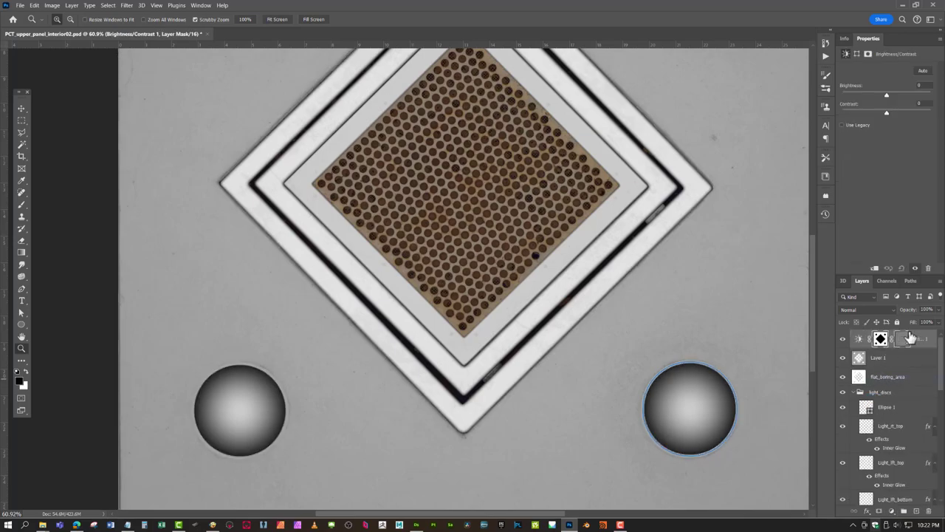
pyautogui.moveTo(881, 343); pyautogui.dragTo(859, 362)
pyautogui.moveTo(880, 338); pyautogui.dragTo(859, 369)
pyautogui.hotkey('ctrl', 'alt', 'g')
pyautogui.hotkey('ctrl', 'z')
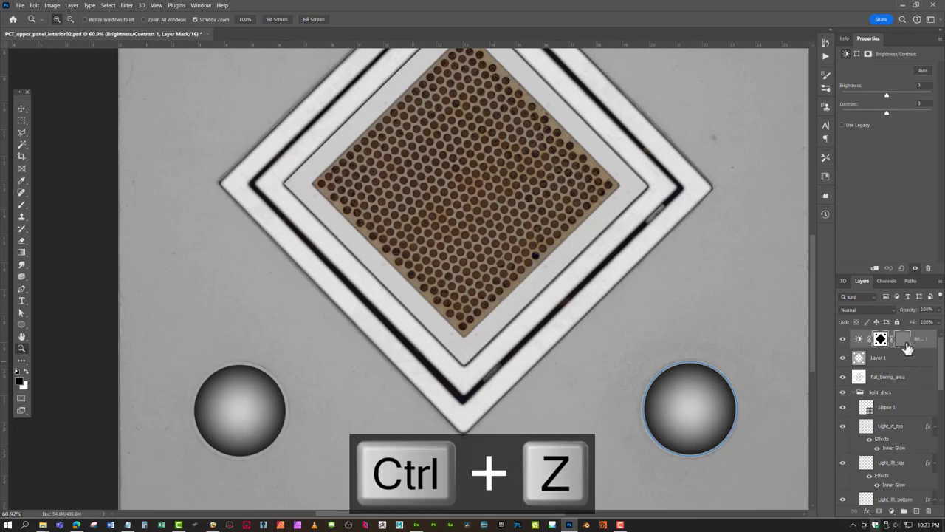
pyautogui.hotkey('ctrl', 'z')
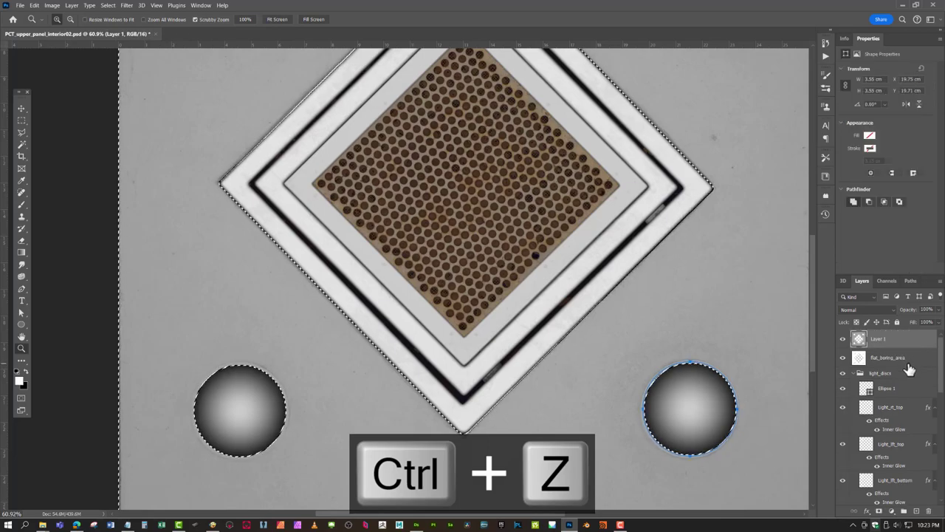
# - Hide the Ellipse 1 shape layer and deselect the Ellipse 1 copy shape path
pyautogui.scroll(-2, 901, 427)
pyautogui.scroll(-3, 902, 443)
pyautogui.scroll(4, 893, 442)
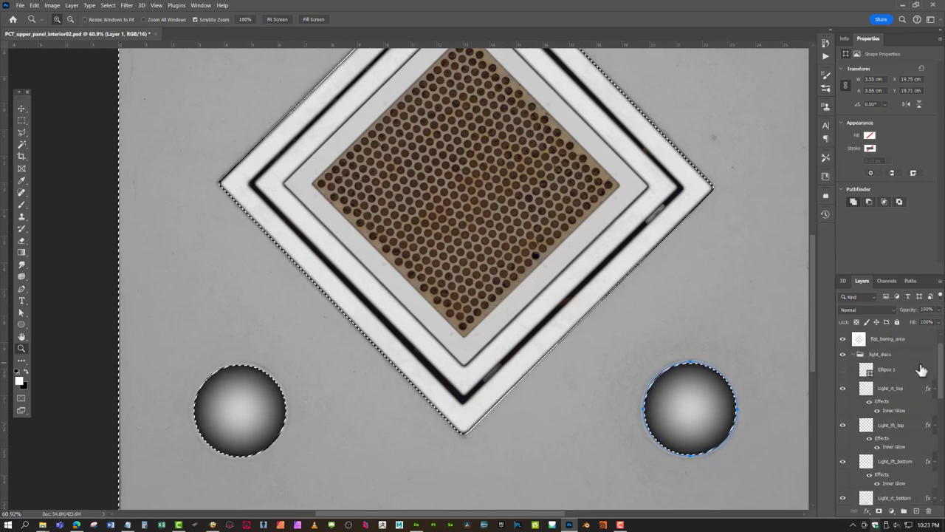
pyautogui.scroll(1, 917, 380)
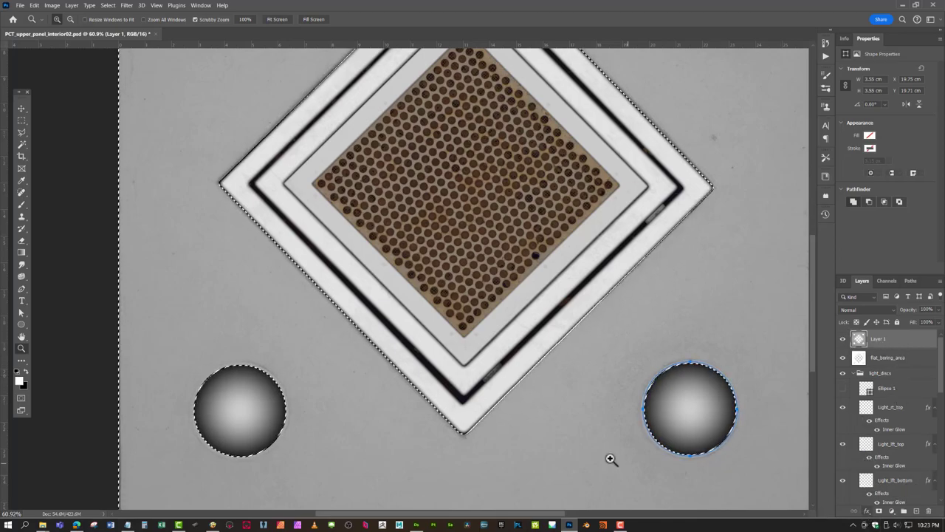
pyautogui.click(911, 281)
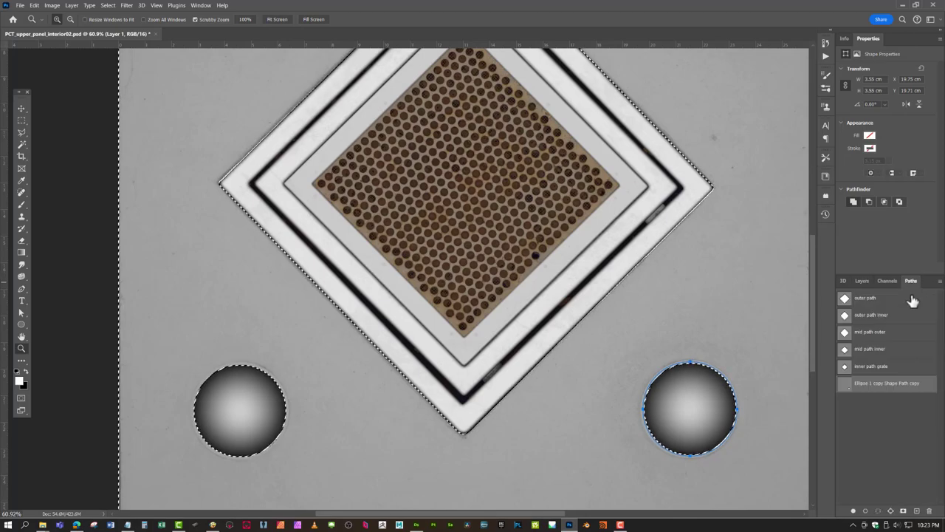
pyautogui.click(897, 427)
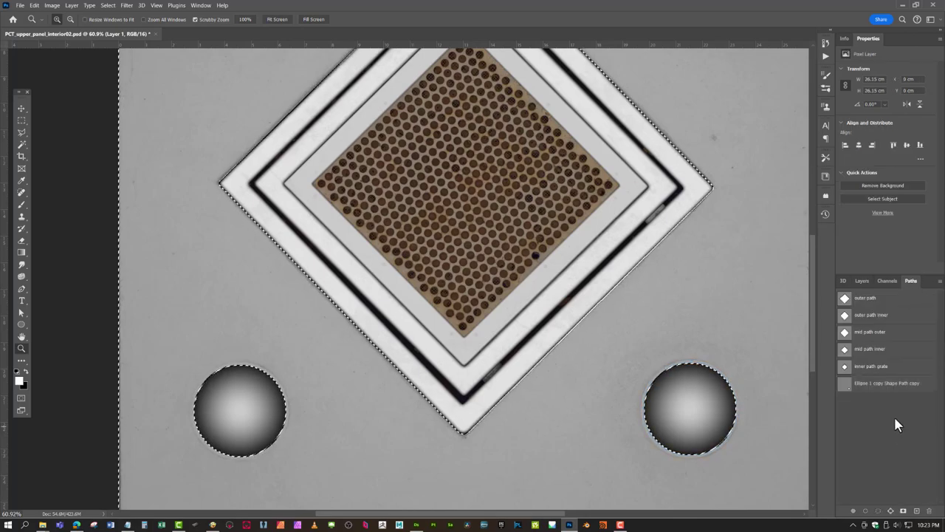
pyautogui.click(862, 281)
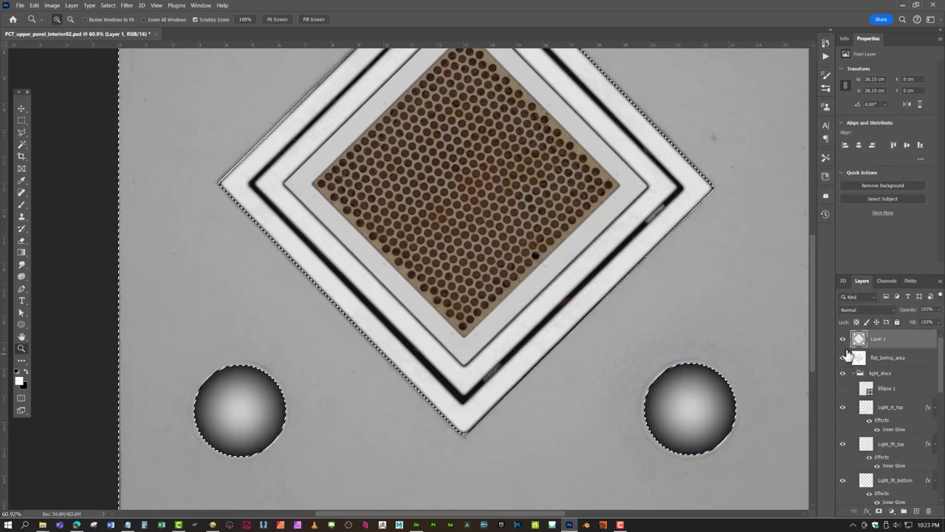
pyautogui.click(913, 280)
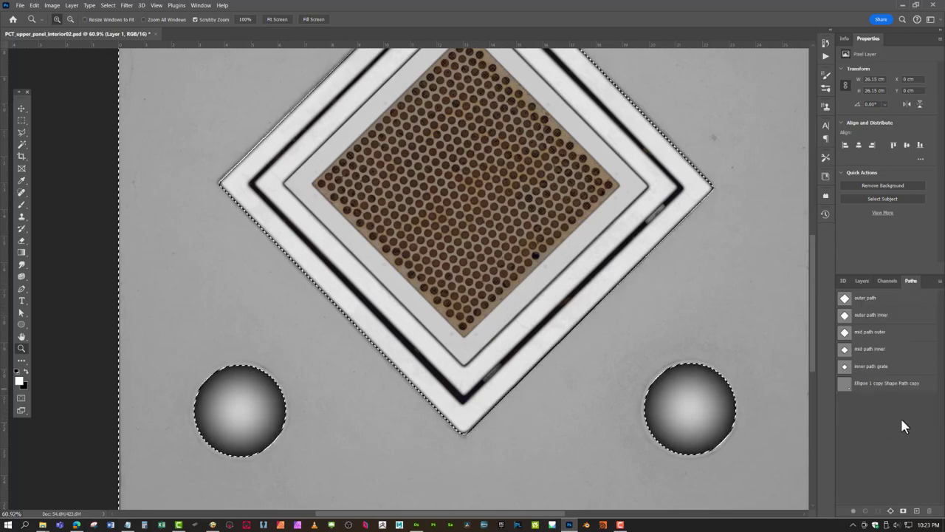
pyautogui.click(862, 281)
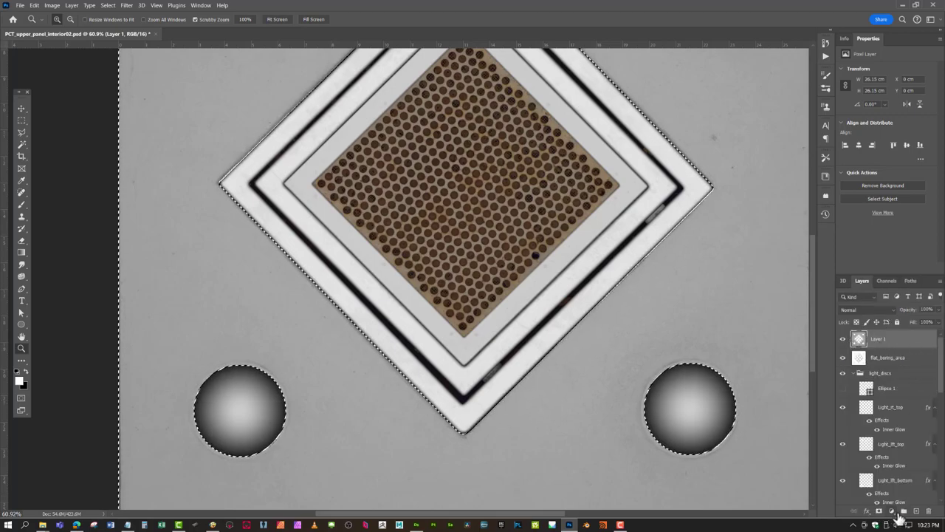
# - Add a Brightness/Contrast adjustment masked to the selected flat area, with Use Legacy on and contrast at -81
pyautogui.click(892, 511)
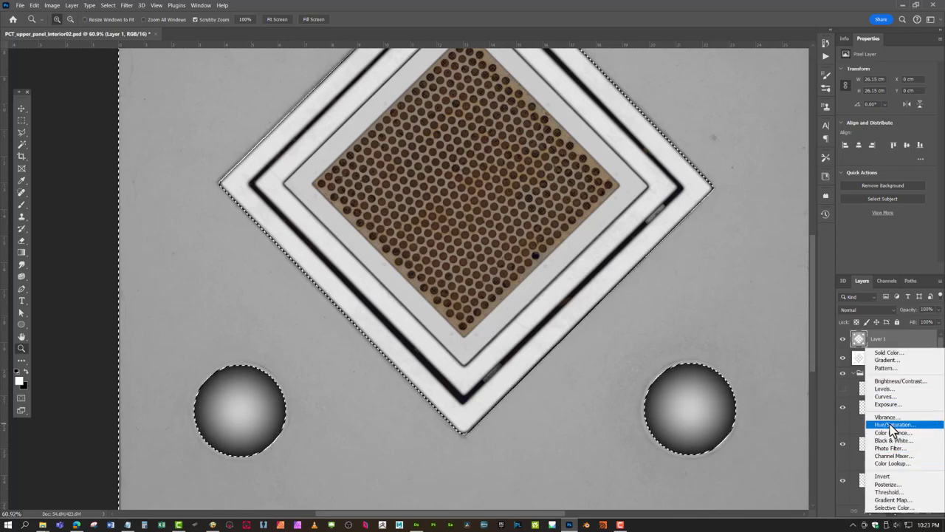
pyautogui.click(895, 381)
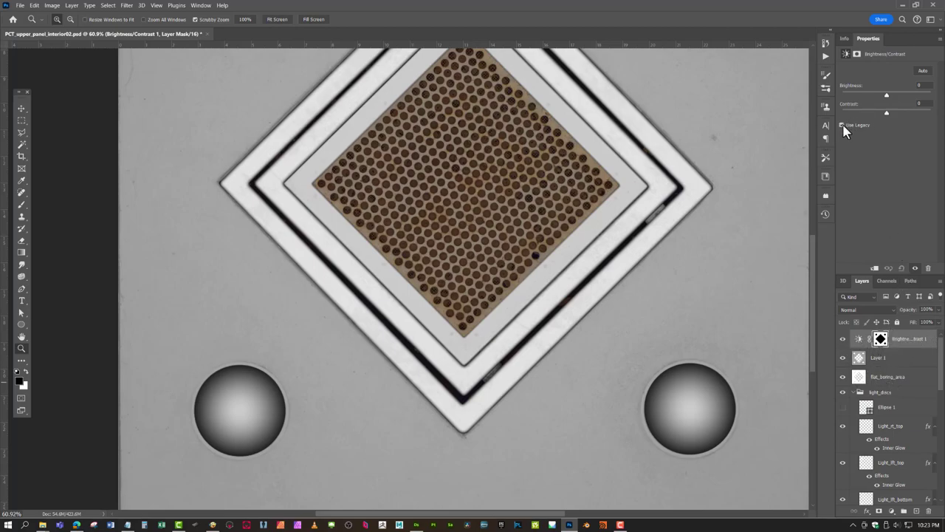
pyautogui.moveTo(886, 114); pyautogui.dragTo(842, 114)
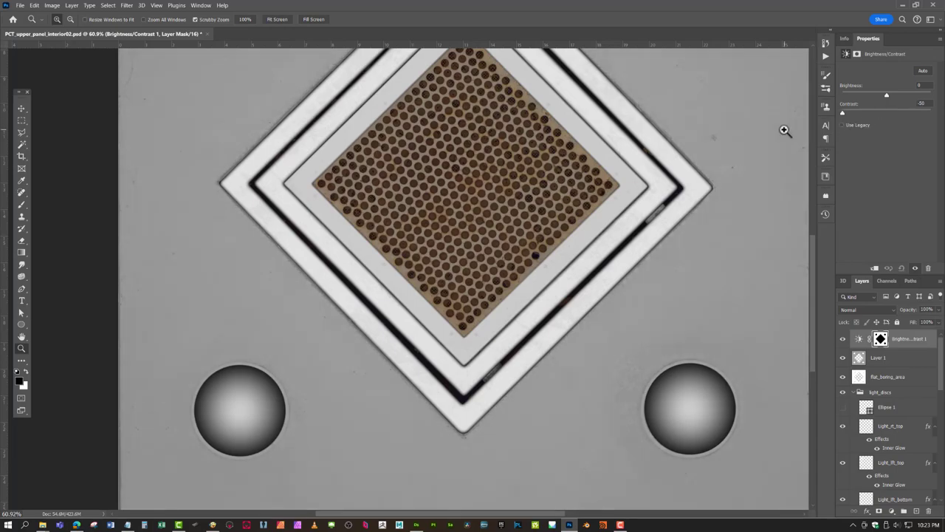
pyautogui.moveTo(599, 418); pyautogui.dragTo(654, 392)
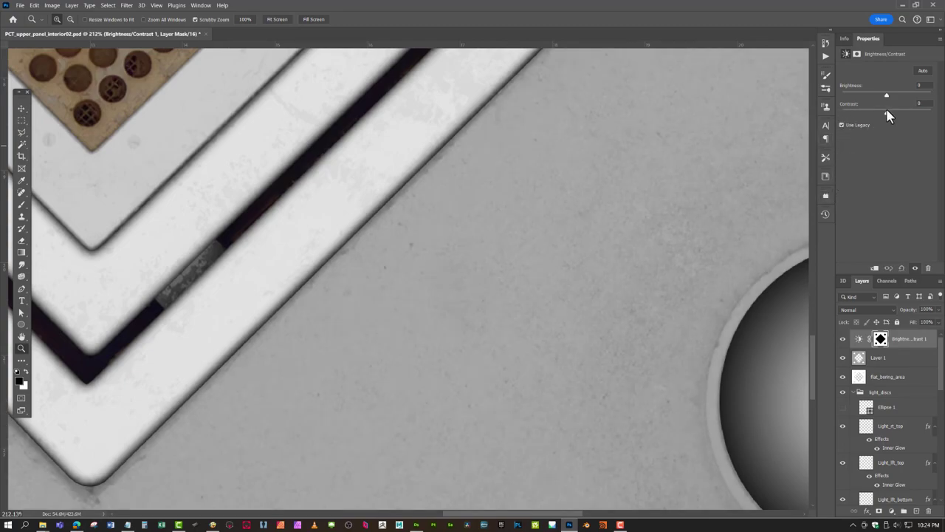
pyautogui.moveTo(886, 113); pyautogui.dragTo(862, 119)
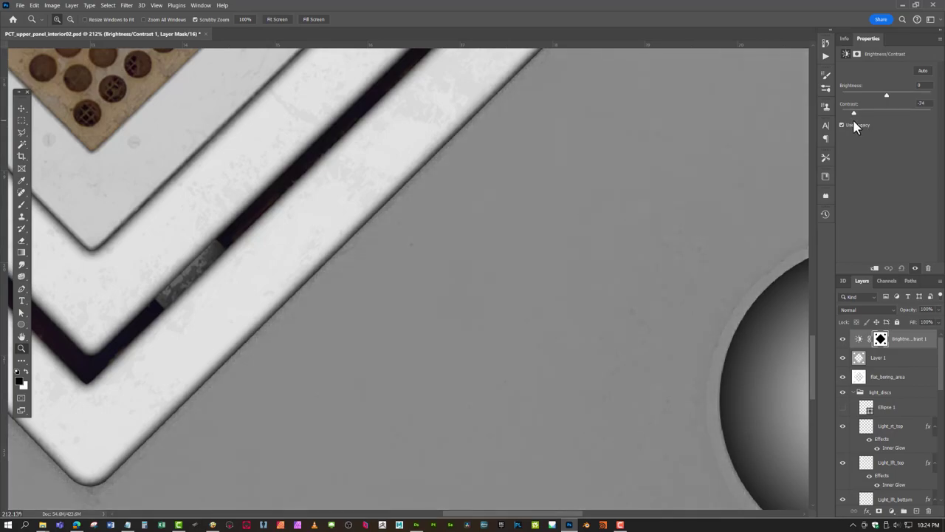
pyautogui.moveTo(596, 328); pyautogui.dragTo(585, 405)
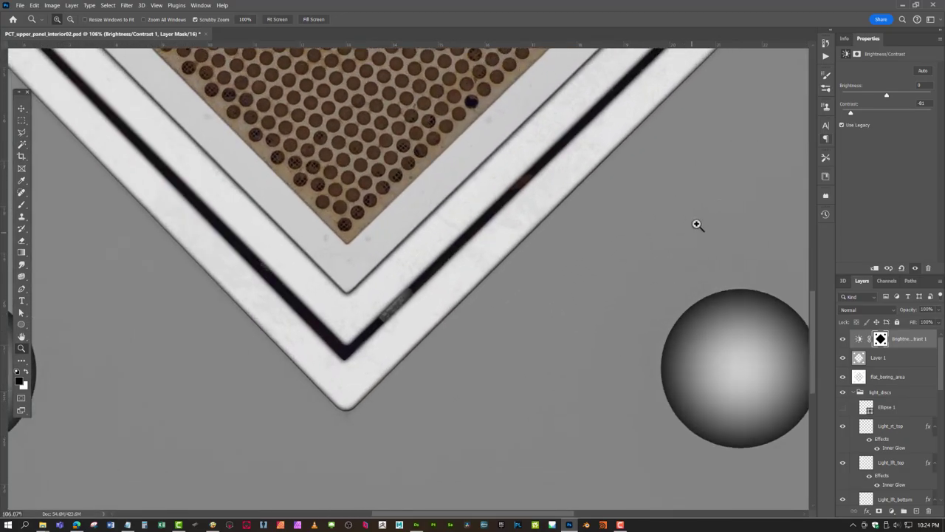
pyautogui.moveTo(468, 459); pyautogui.dragTo(417, 428)
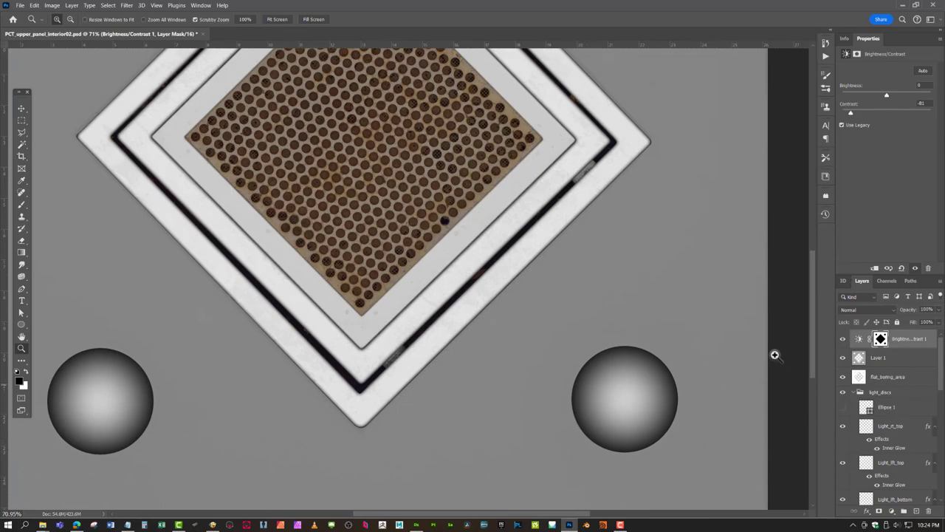
# - Move flat_boring_area directly above Layer 1 and take it out of view by lowering its opacity and hiding it
pyautogui.moveTo(910, 386); pyautogui.dragTo(902, 364)
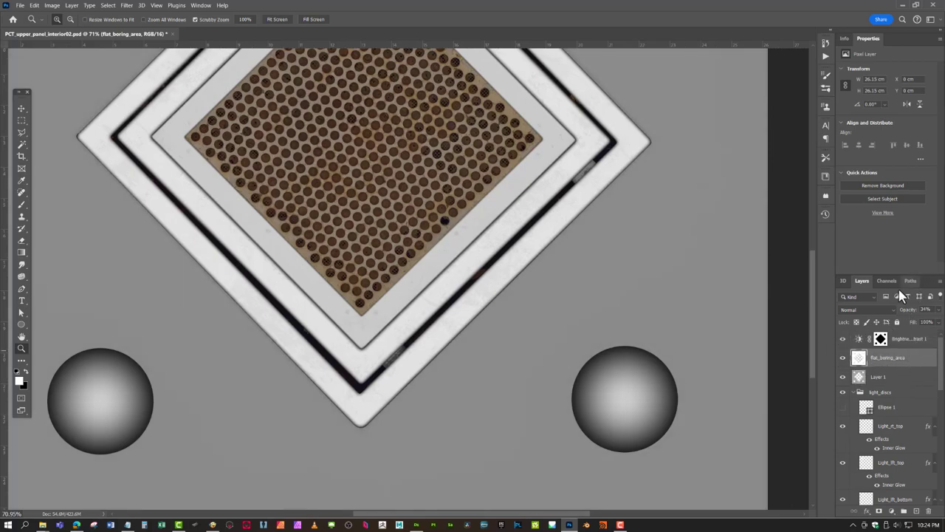
pyautogui.moveTo(914, 314); pyautogui.dragTo(905, 314)
pyautogui.moveTo(549, 423); pyautogui.dragTo(584, 390)
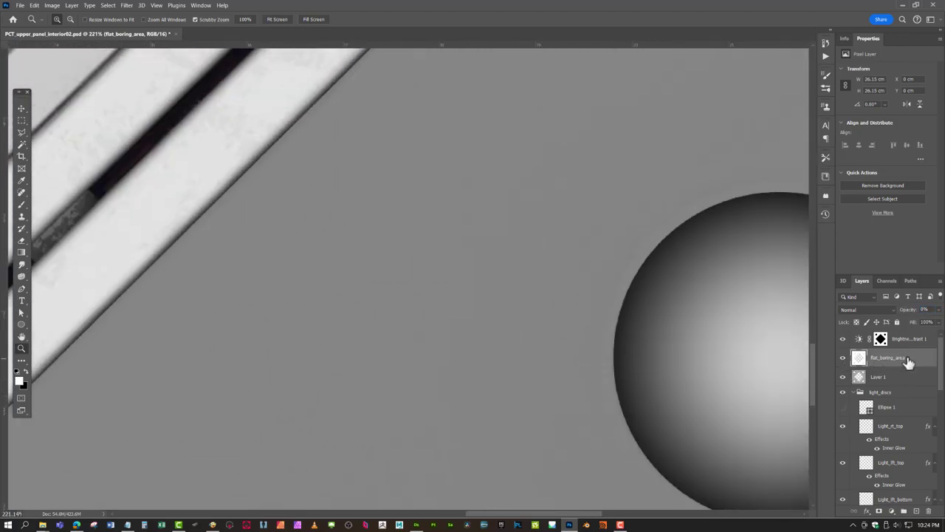
pyautogui.click(843, 358)
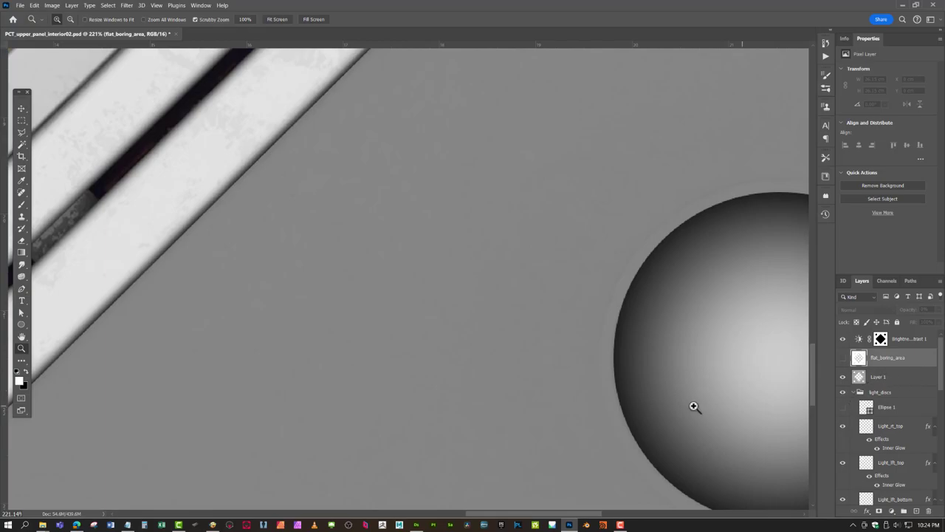
pyautogui.moveTo(559, 397); pyautogui.dragTo(529, 388)
# - Group Layer 1, flat_boring_area and the Brightness/Contrast adjustment, and name the group Boring_part
pyautogui.keyDown('shift'); pyautogui.click(896, 378); pyautogui.keyUp('shift')
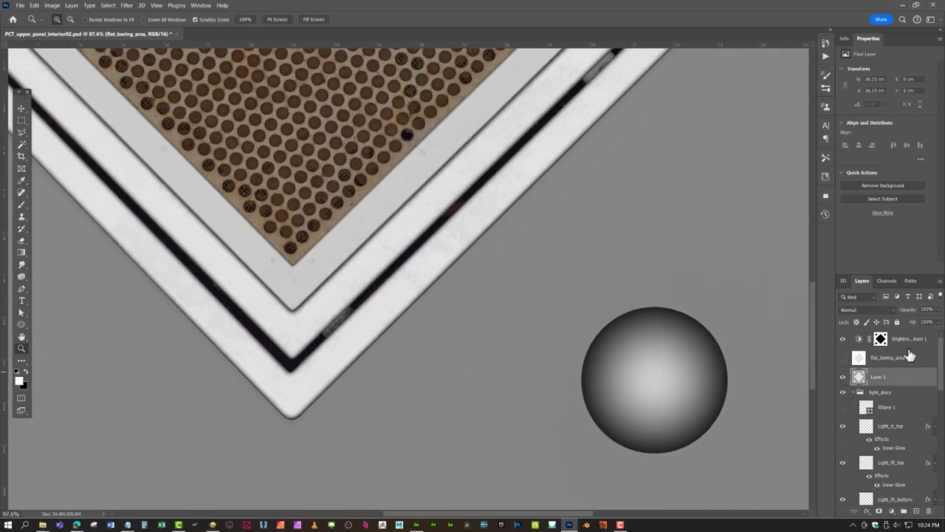
pyautogui.keyDown('shift'); pyautogui.click(920, 342); pyautogui.keyUp('shift')
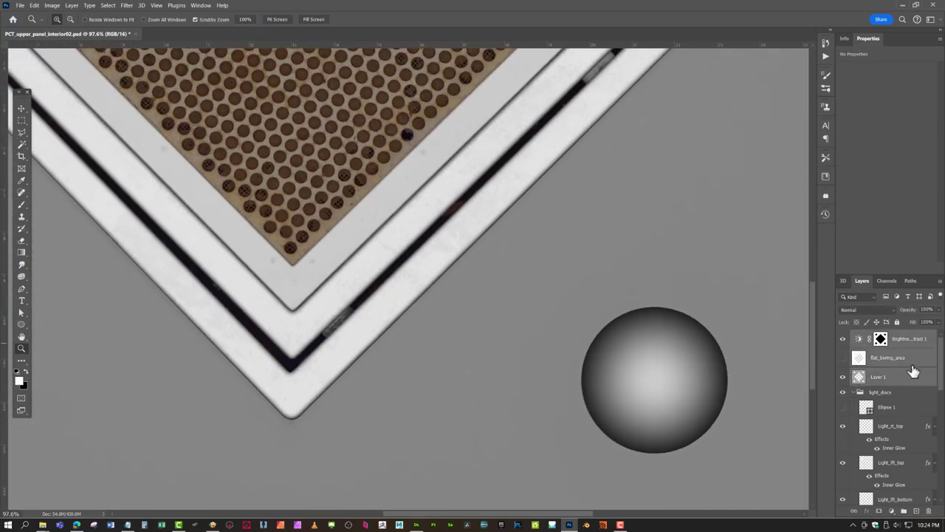
pyautogui.hotkey('ctrl', 'g')
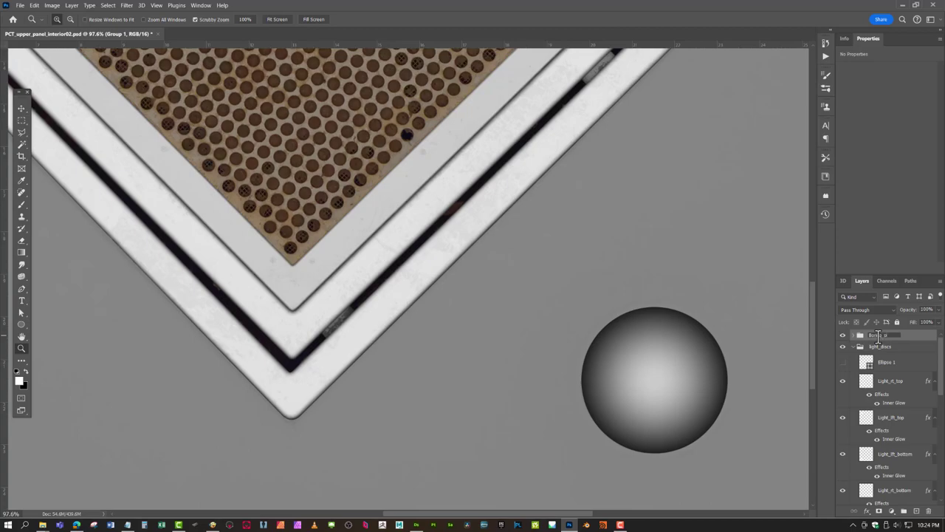
pyautogui.press('Return')
# - Show the grate inner layer in the panels group and desaturate it
pyautogui.moveTo(577, 345); pyautogui.dragTo(530, 333)
pyautogui.hotkey('ctrl', '0')
pyautogui.click(426, 328)
pyautogui.scroll(-5, 912, 450)
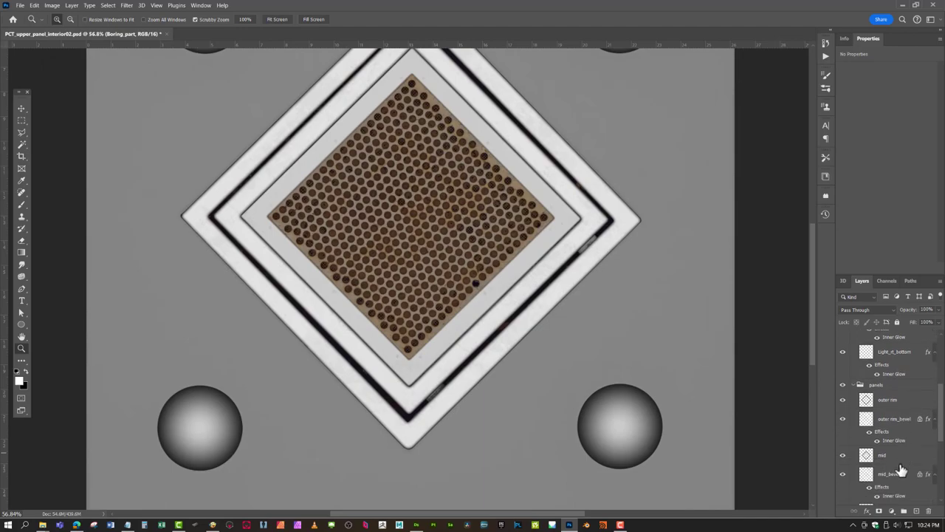
pyautogui.scroll(-2, 879, 476)
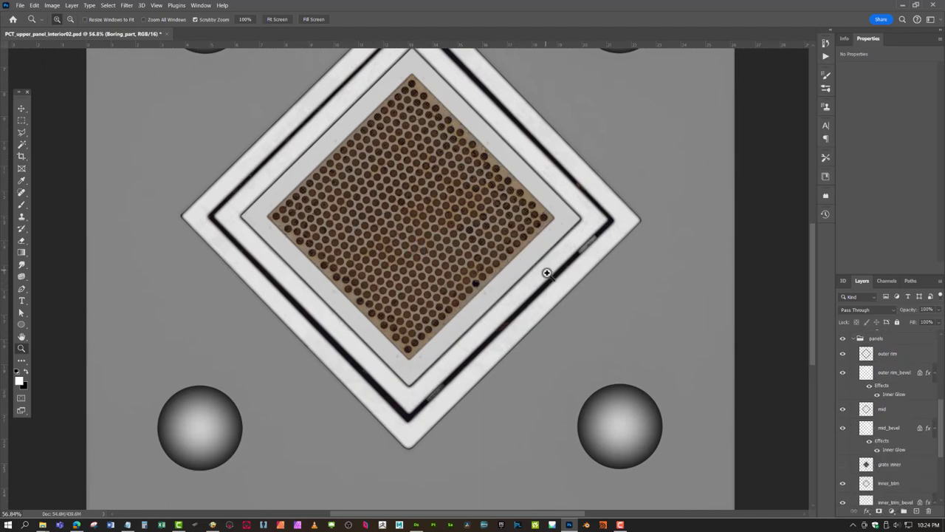
pyautogui.scroll(-1, 879, 466)
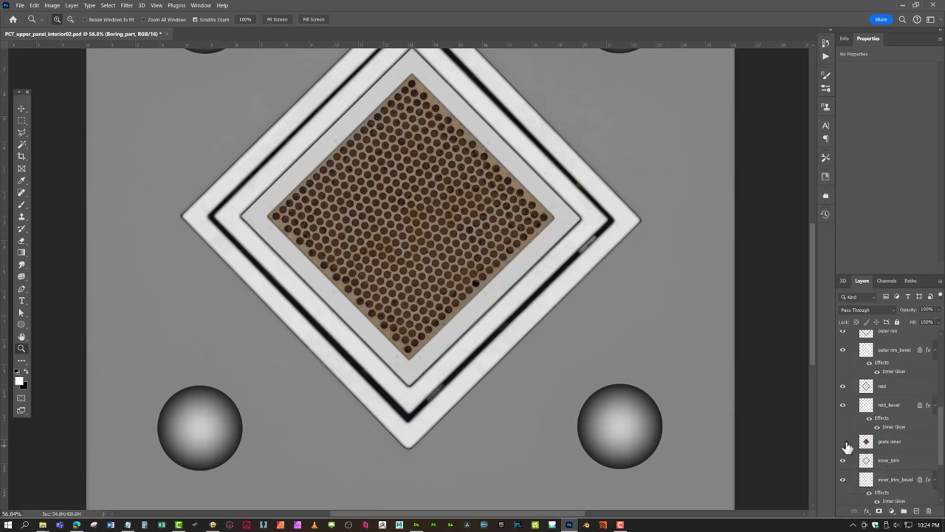
pyautogui.click(886, 446)
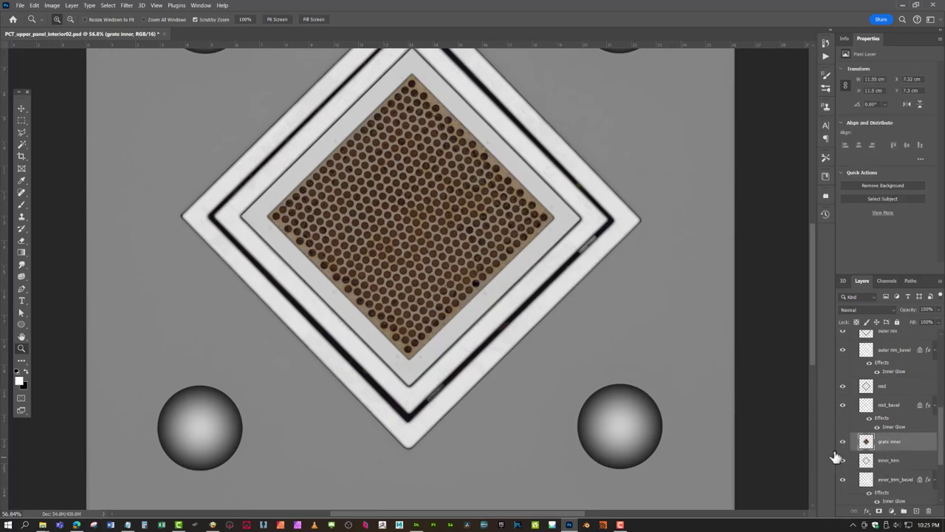
pyautogui.hotkey('ctrl', 'shift', 'u')
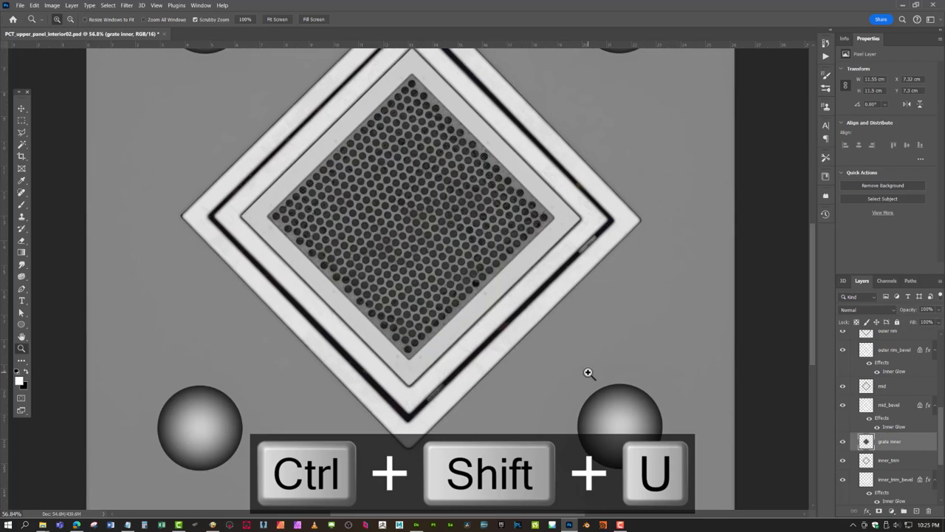
# - Load the outline of the grate inner layer as a selection
pyautogui.moveTo(437, 276)
pyautogui.mouseDown()
pyautogui.moveTo(424, 287)
pyautogui.moveTo(439, 283)
pyautogui.mouseUp()
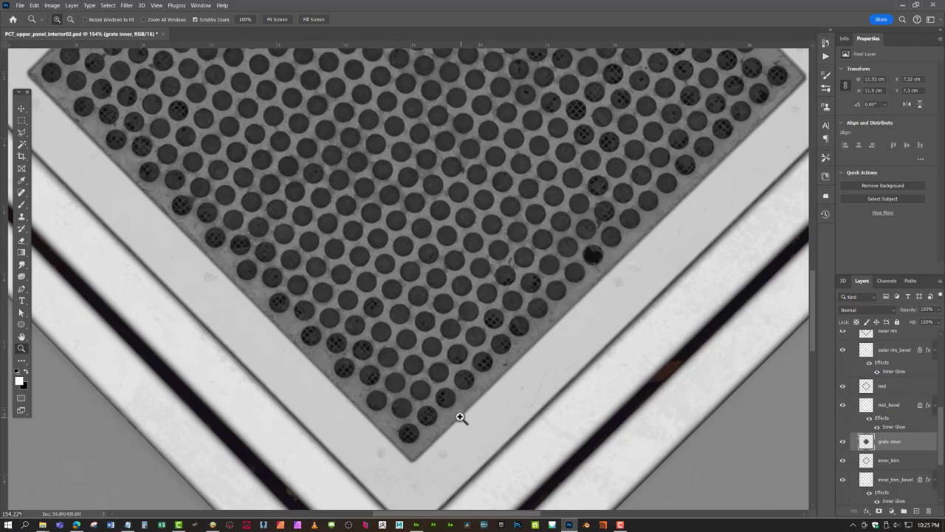
pyautogui.moveTo(557, 407); pyautogui.dragTo(542, 402)
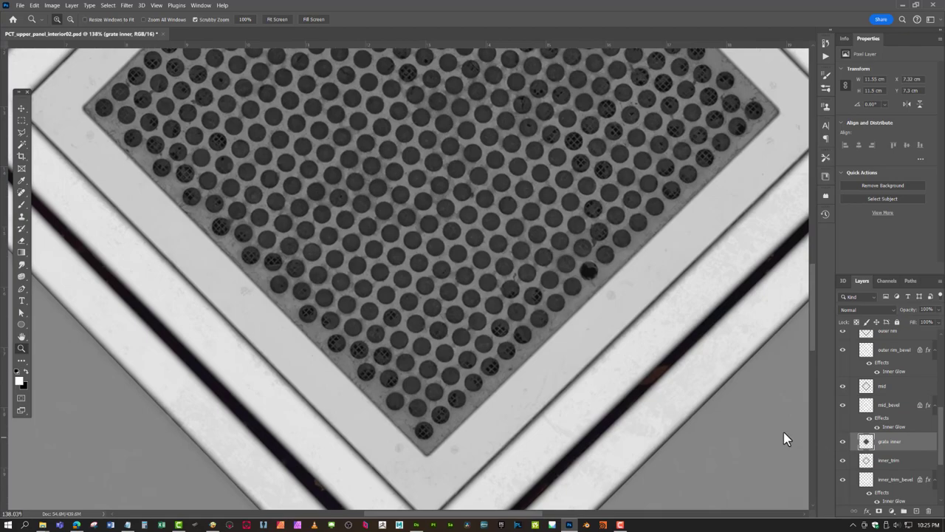
pyautogui.keyDown('ctrl'); pyautogui.click(867, 442); pyautogui.keyUp('ctrl')
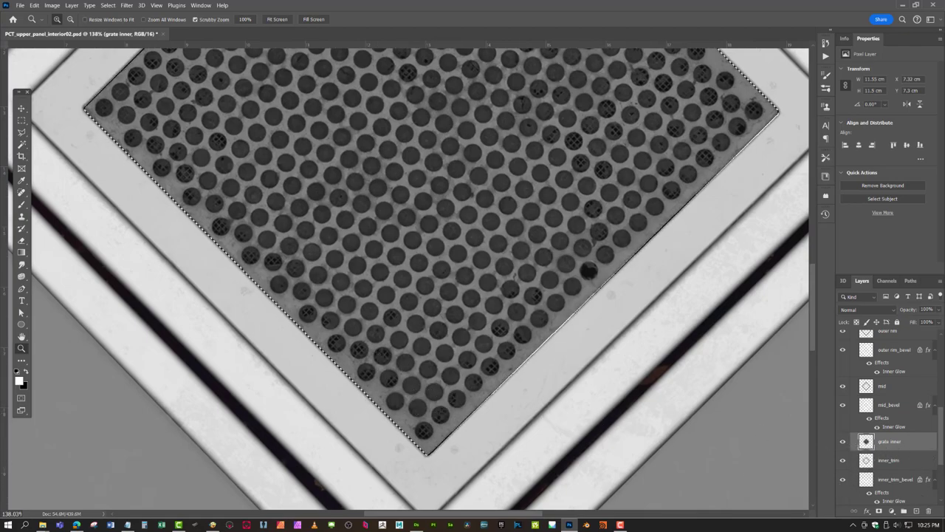
# - Add a new layer above grate inner, fill the selected grate area with white, and set the layer's opacity to 51%
pyautogui.click(916, 512)
pyautogui.hotkey('alt', 'Delete')
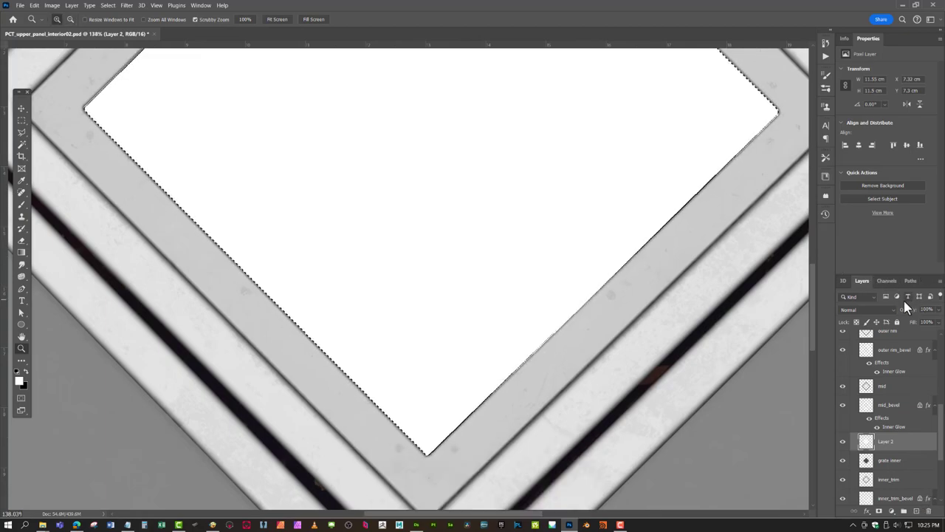
pyautogui.moveTo(913, 314)
pyautogui.mouseDown()
pyautogui.moveTo(892, 316)
pyautogui.moveTo(906, 313)
pyautogui.mouseUp()
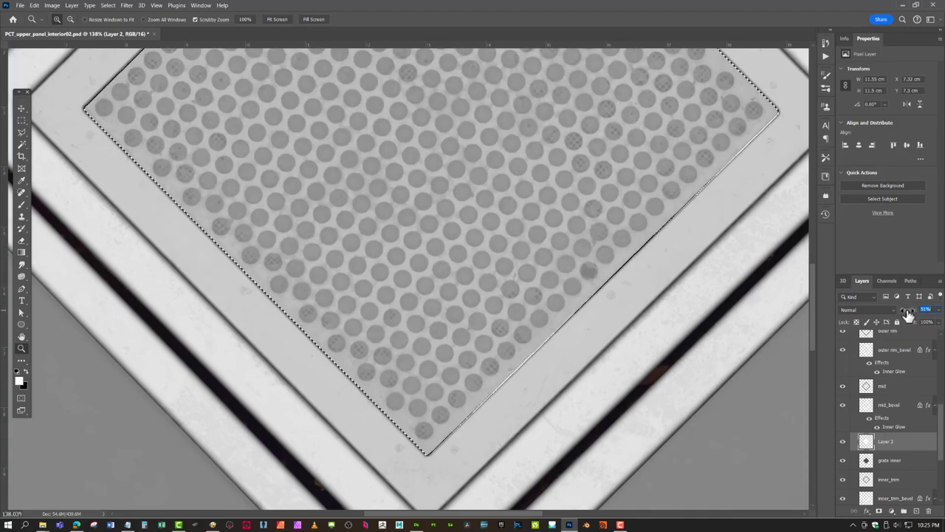
pyautogui.press('Return')
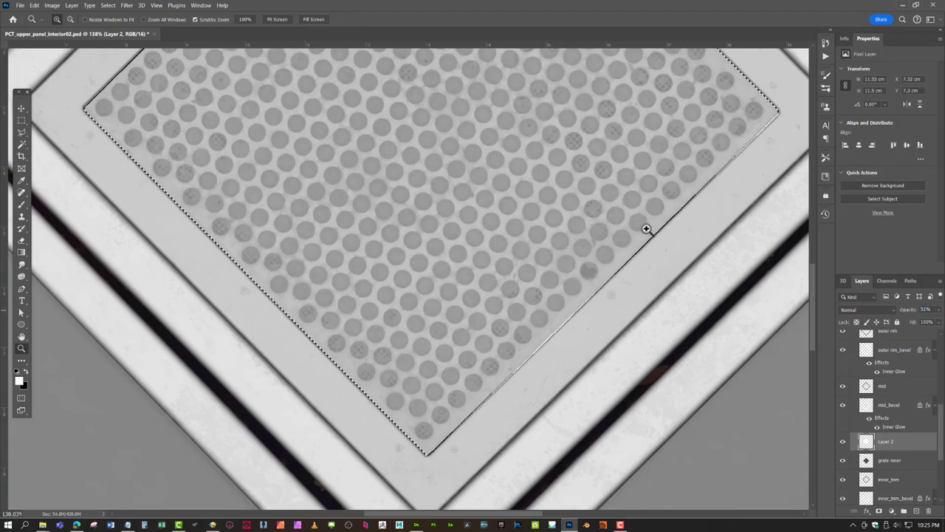
# - Examine the lightened grate against the surrounding frames and light discs, both close up and across the whole panel
pyautogui.moveTo(534, 255); pyautogui.dragTo(473, 207)
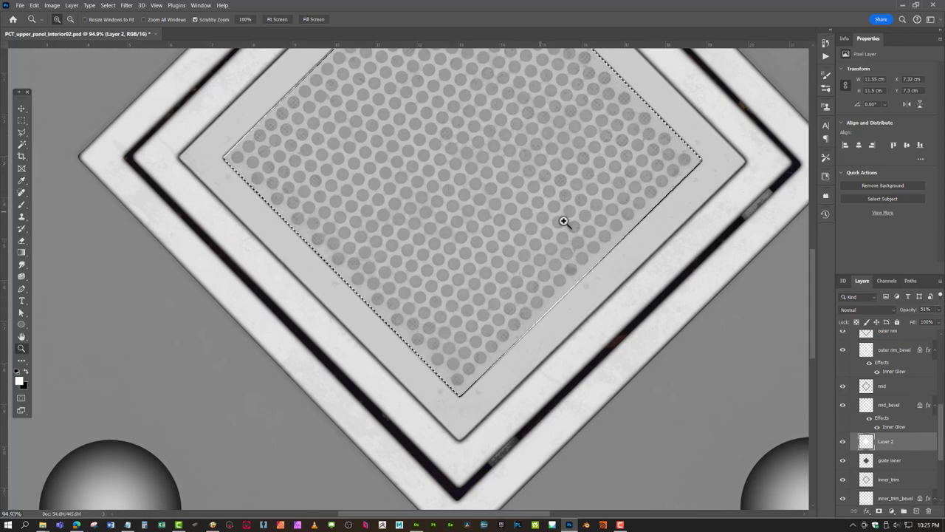
pyautogui.scroll(-3, 542, 218)
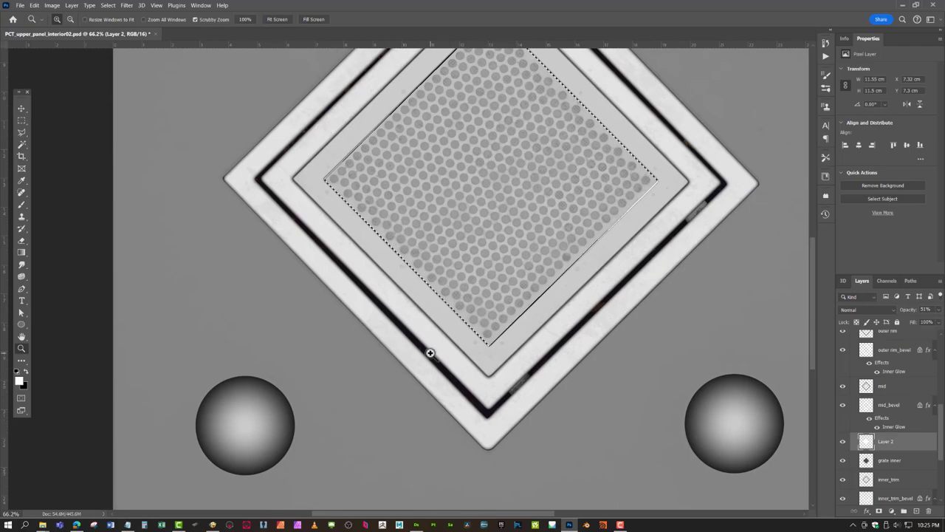
pyautogui.scroll(-3, 424, 347)
pyautogui.scroll(-1, 416, 340)
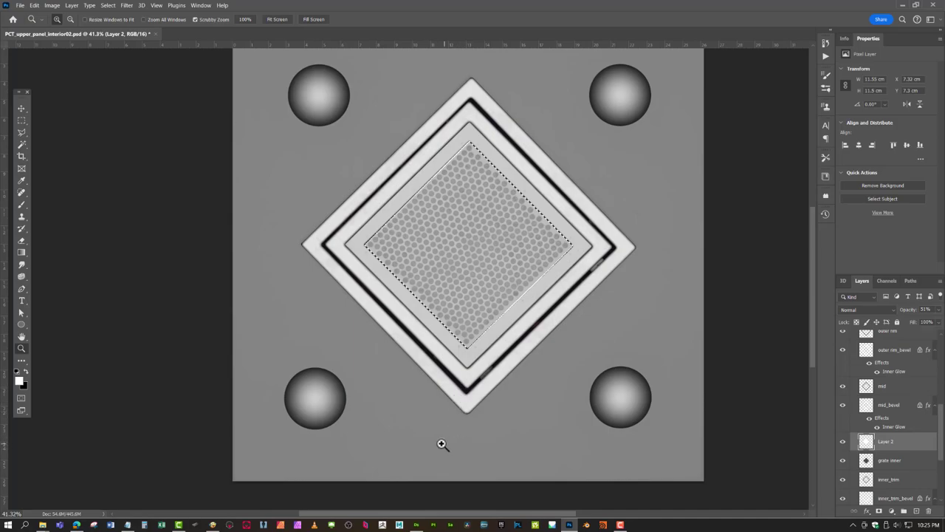
pyautogui.moveTo(462, 446); pyautogui.dragTo(509, 392)
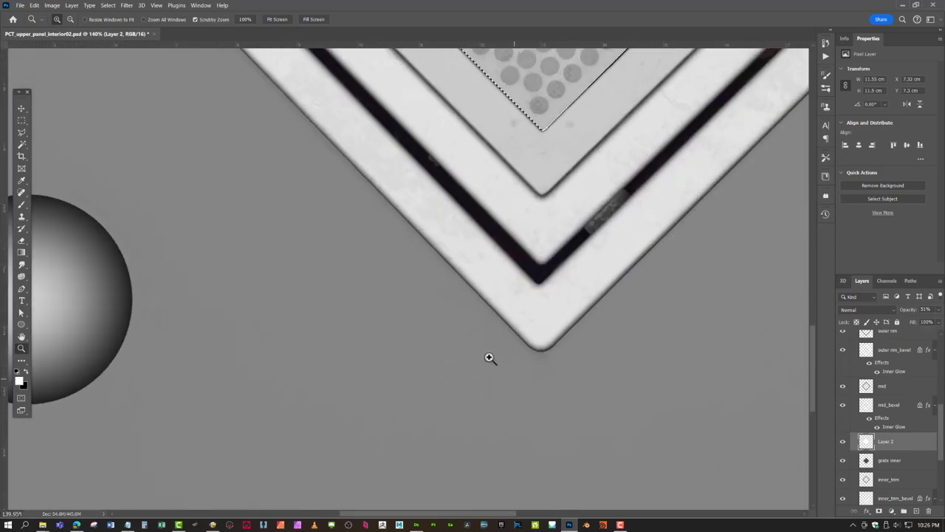
pyautogui.scroll(-3, 491, 367)
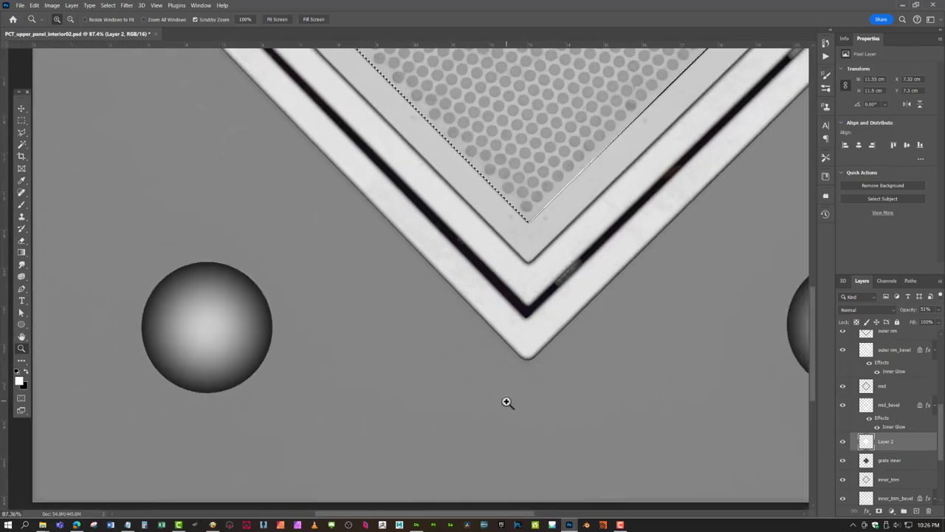
pyautogui.scroll(-5, 480, 392)
pyautogui.scroll(1, 481, 392)
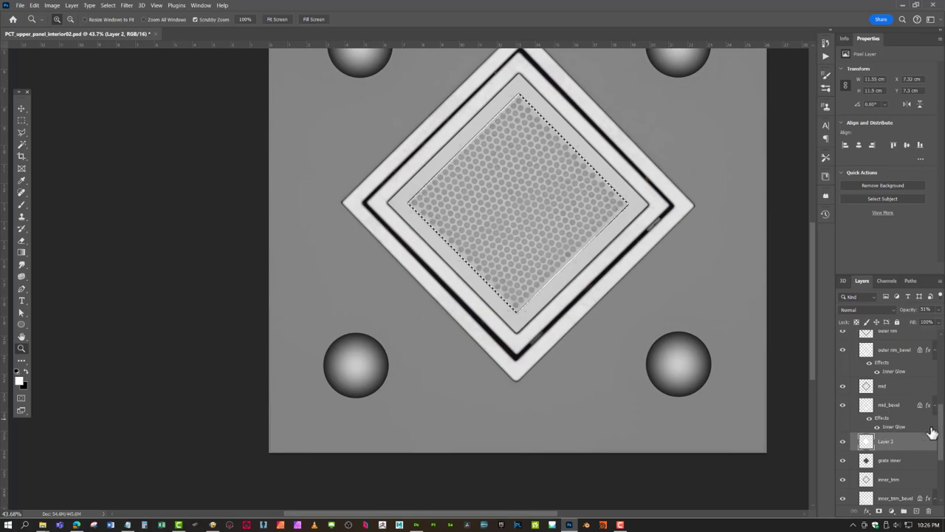
# - Show the Ellipse 1 shape layer in the light_discs group and duplicate its shape path
pyautogui.moveTo(941, 444); pyautogui.dragTo(941, 365)
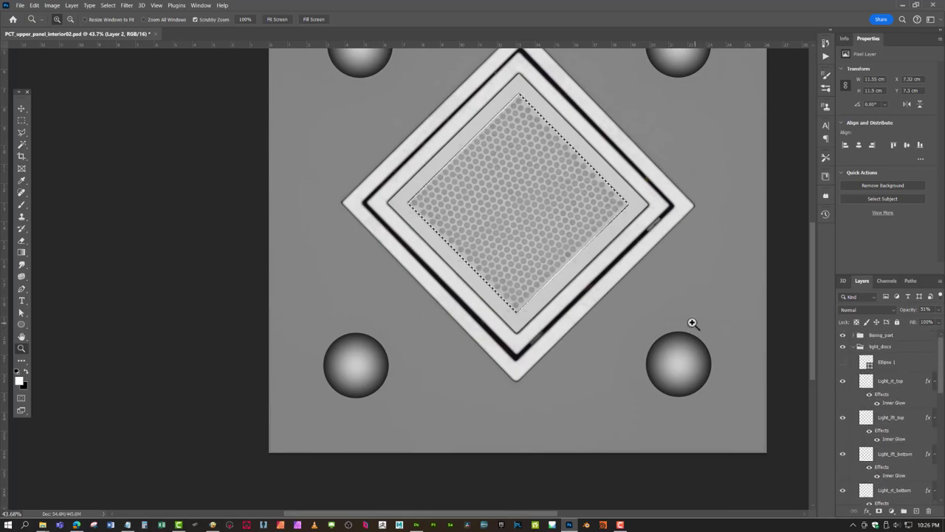
pyautogui.click(908, 365)
pyautogui.click(842, 362)
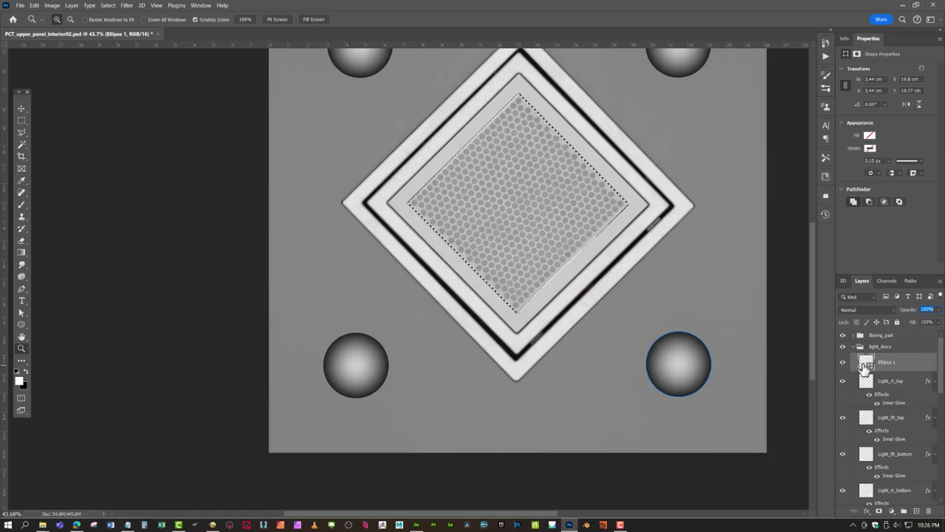
pyautogui.click(910, 281)
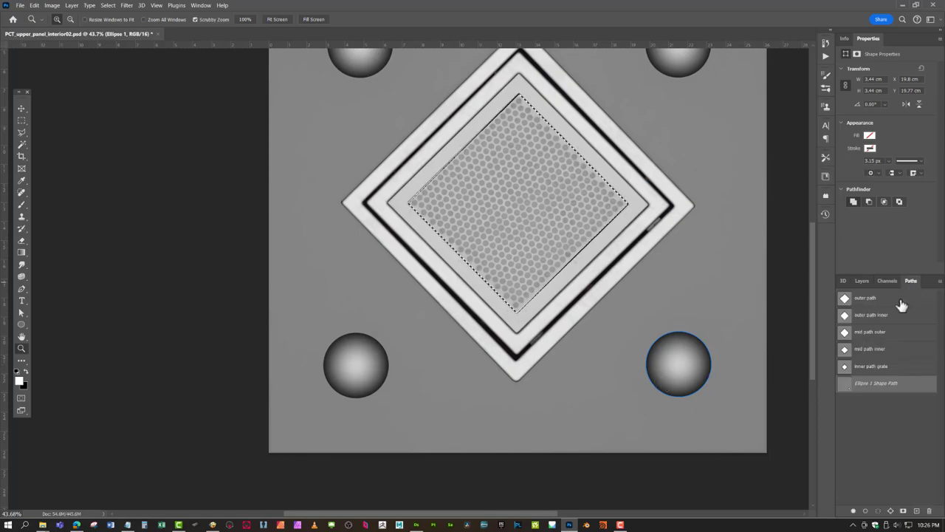
pyautogui.moveTo(910, 385); pyautogui.dragTo(917, 511)
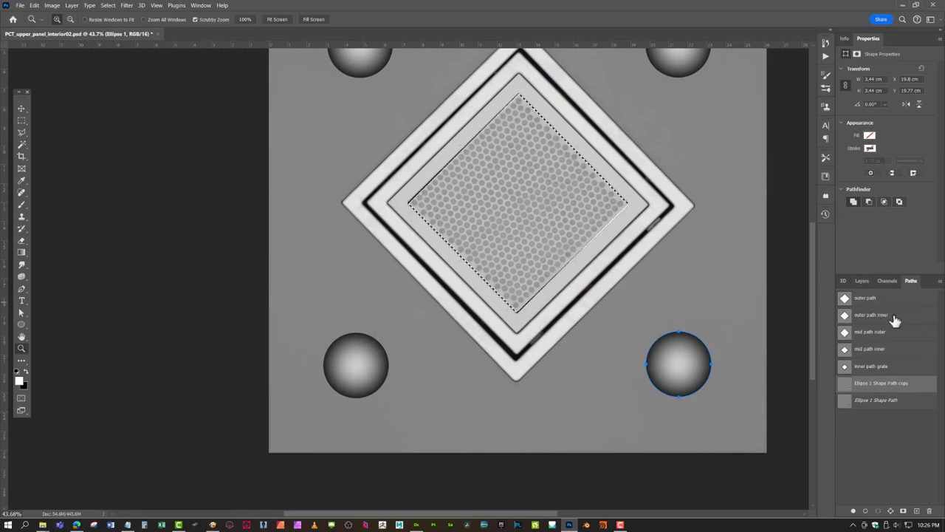
# - Hide the Ellipse 1 layer, select the Light_rt_top layer, and return to the duplicated ellipse path
pyautogui.click(862, 282)
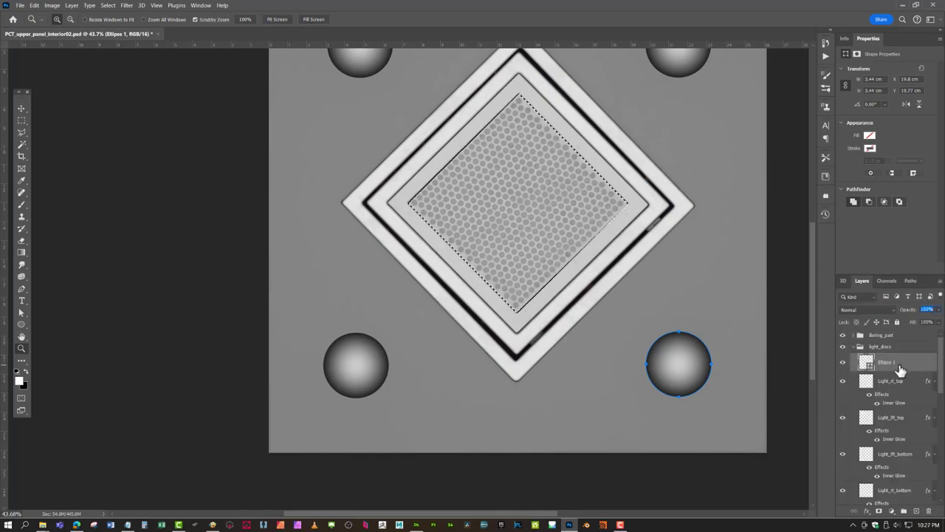
pyautogui.click(843, 364)
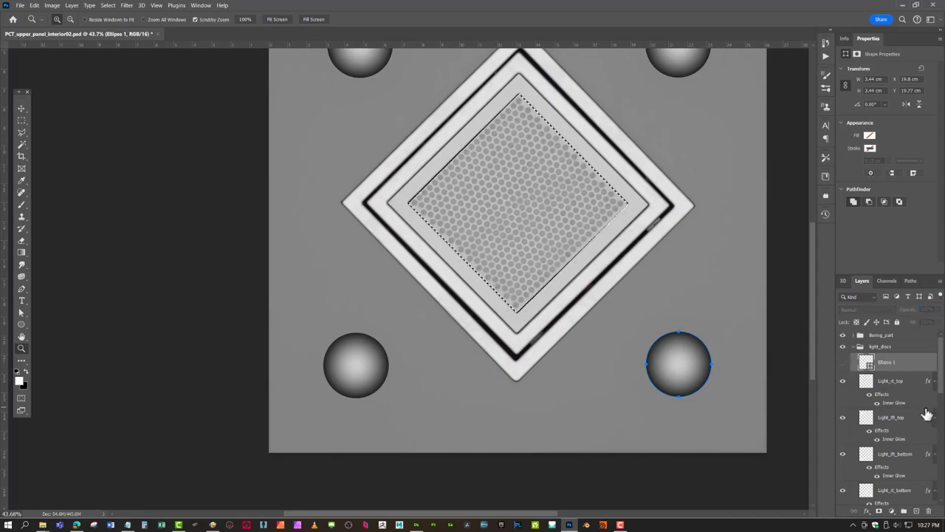
pyautogui.click(911, 280)
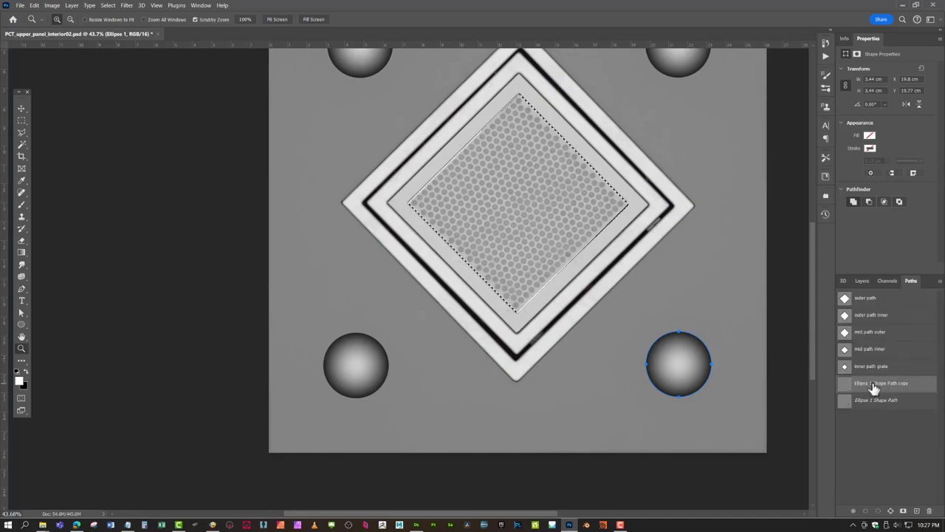
pyautogui.click(862, 281)
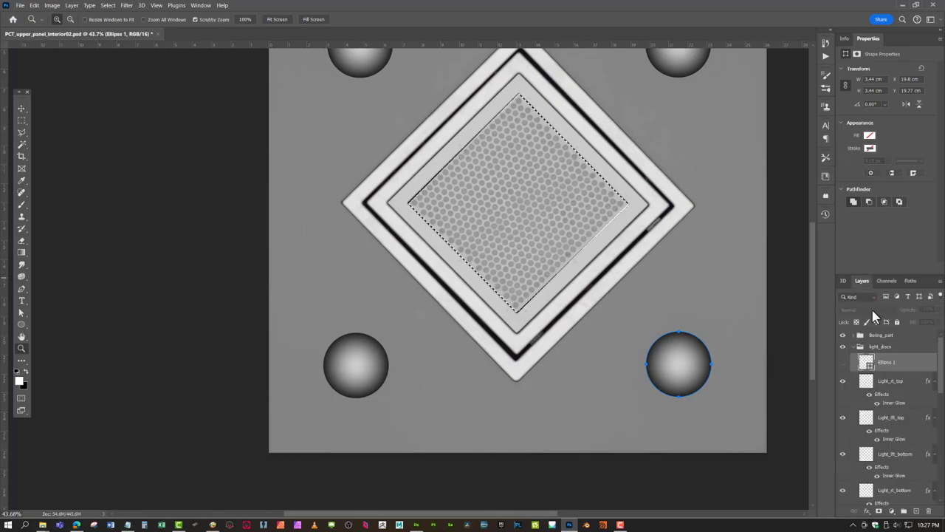
pyautogui.click(917, 384)
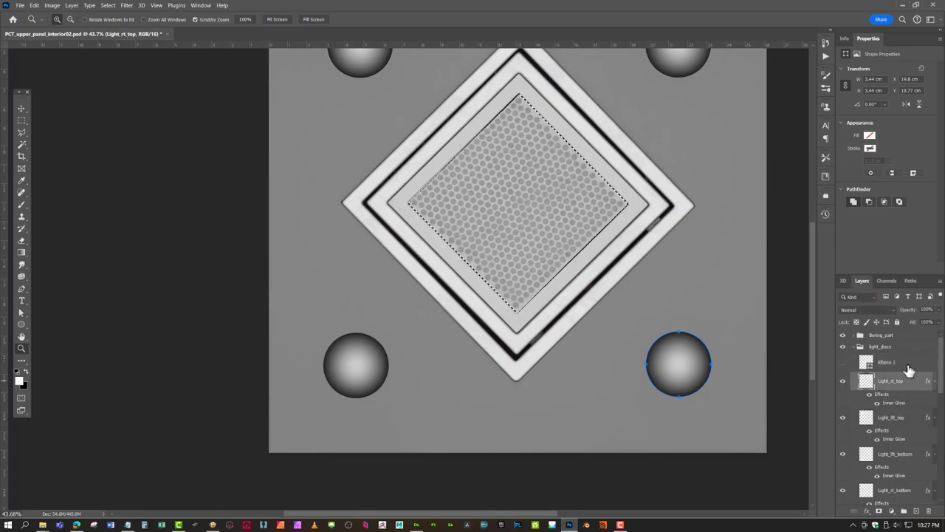
pyautogui.click(910, 280)
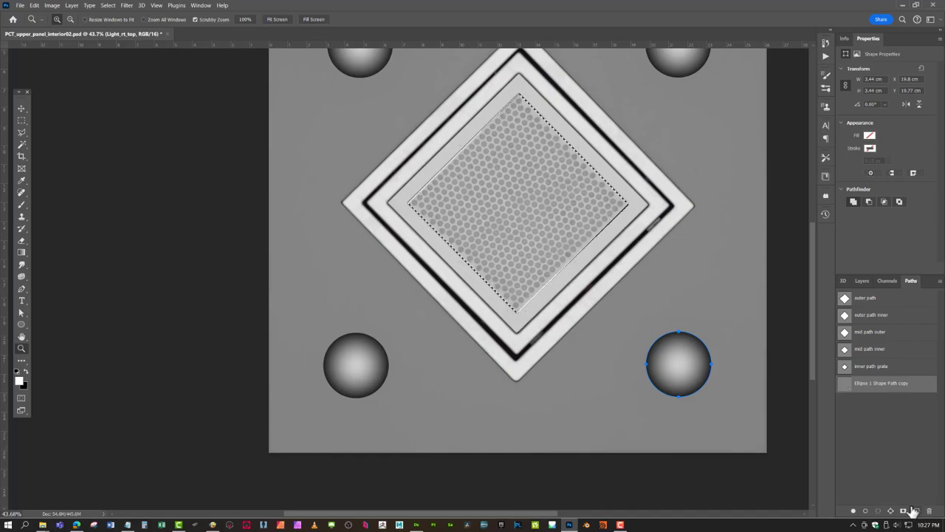
# - Scale the duplicated ellipse path around the lower-right light disc to 104.42% from its centre
pyautogui.click(753, 333)
pyautogui.click(721, 332)
pyautogui.scroll(1, 755, 320)
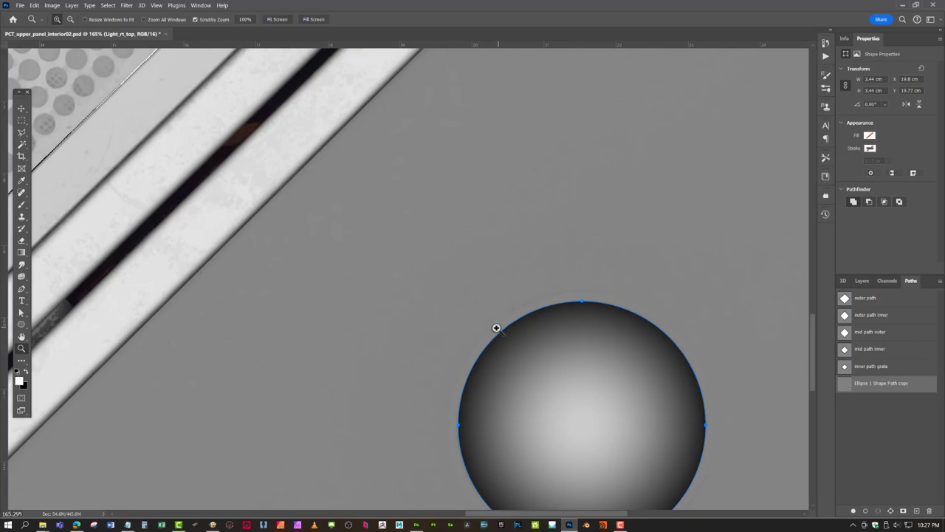
pyautogui.moveTo(710, 368); pyautogui.dragTo(681, 360)
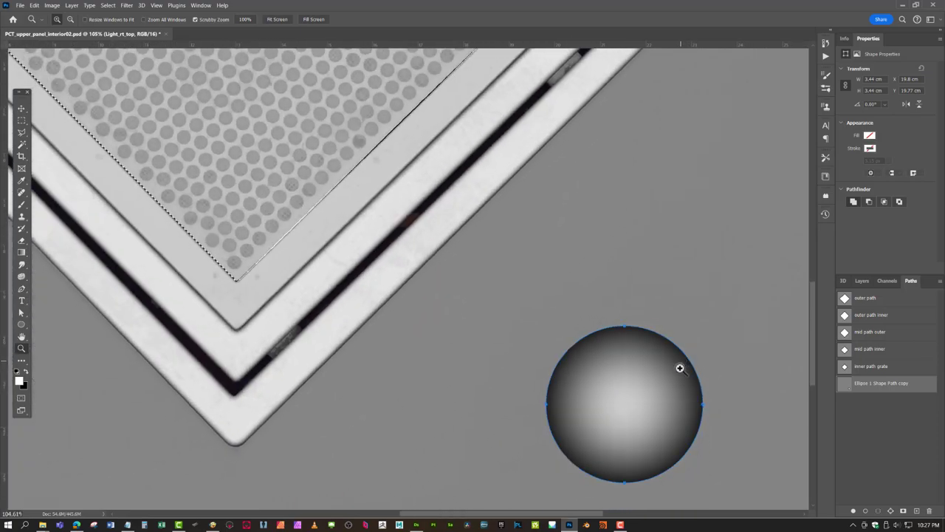
pyautogui.moveTo(658, 464); pyautogui.dragTo(630, 375)
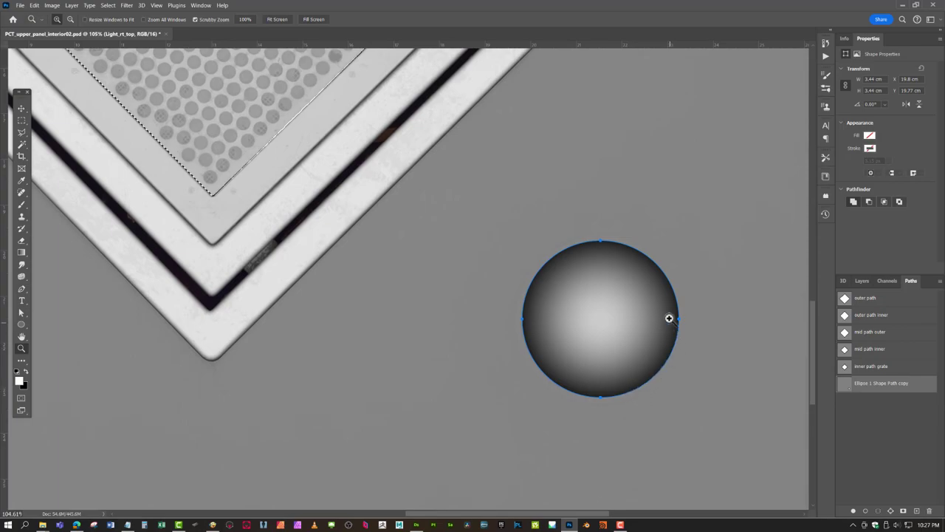
pyautogui.moveTo(616, 421); pyautogui.dragTo(633, 404)
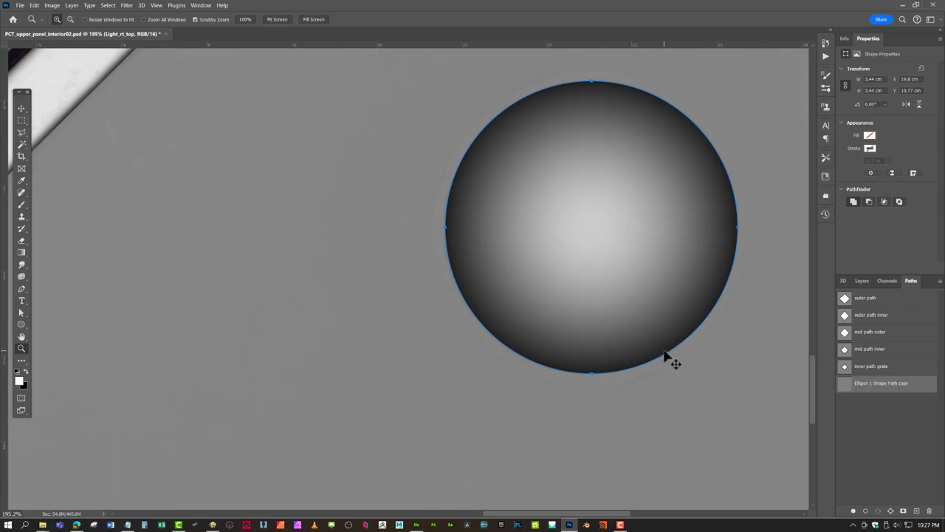
pyautogui.hotkey('ctrl', 't')
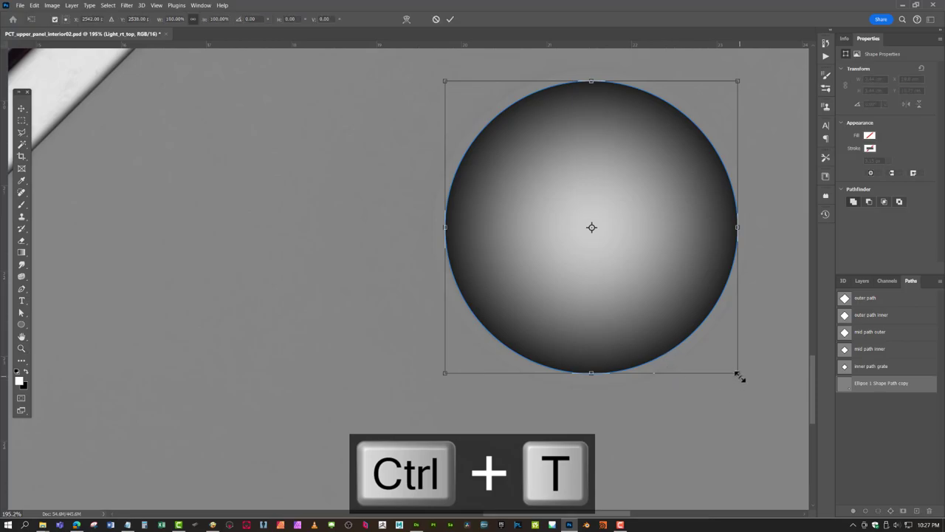
pyautogui.moveTo(739, 374); pyautogui.dragTo(745, 381)
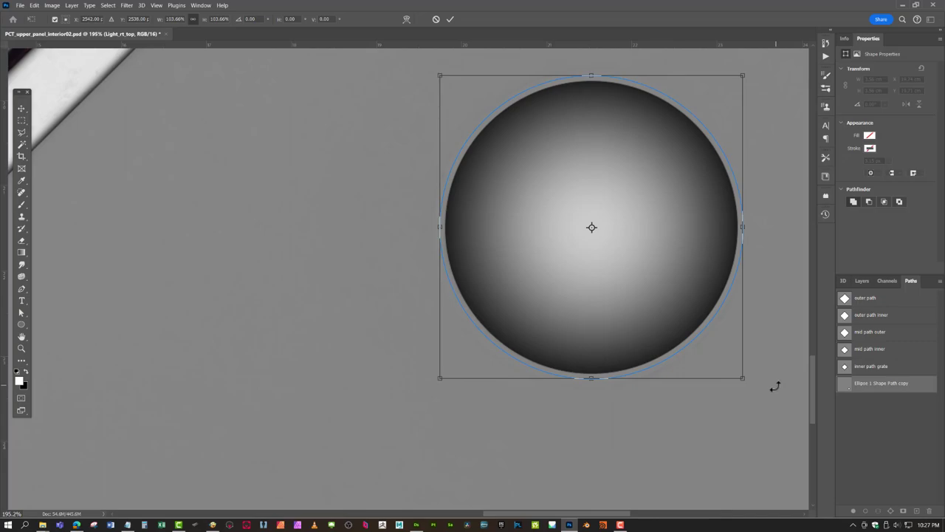
pyautogui.moveTo(747, 381); pyautogui.dragTo(747, 382)
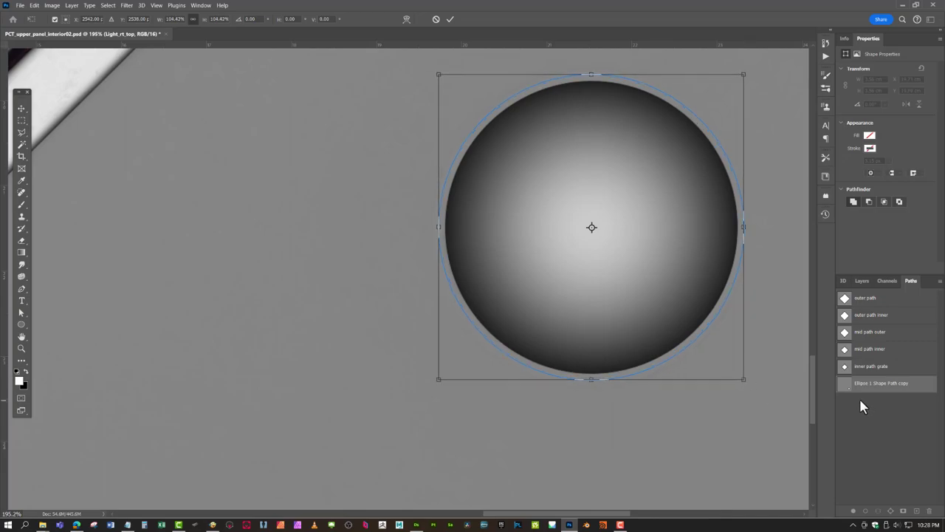
pyautogui.press('Return')
# - Set up a round Brush at 12 px with 75% hardness
pyautogui.press('z')
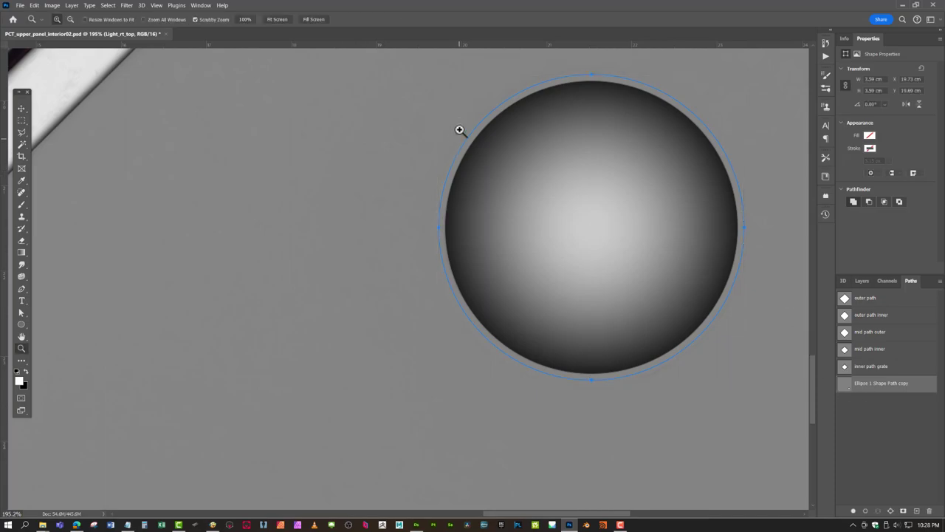
pyautogui.press('b')
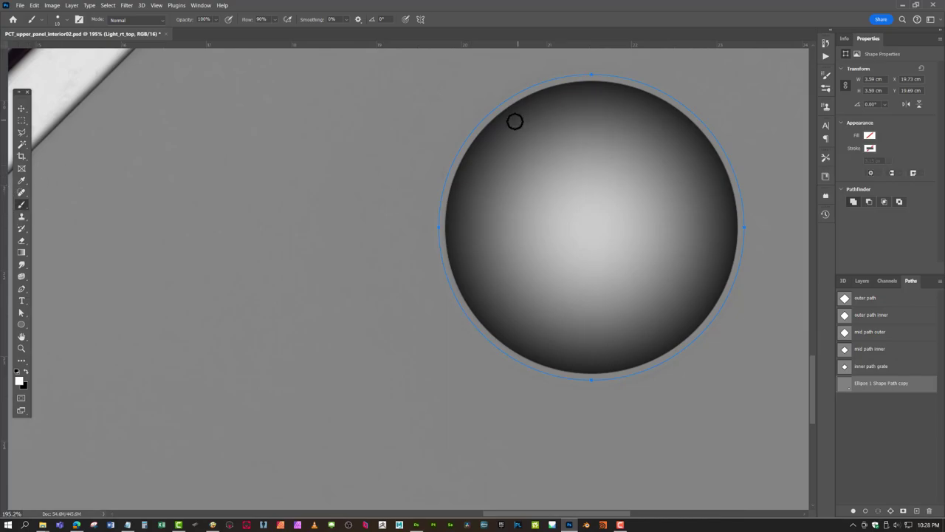
pyautogui.rightClick(490, 110)
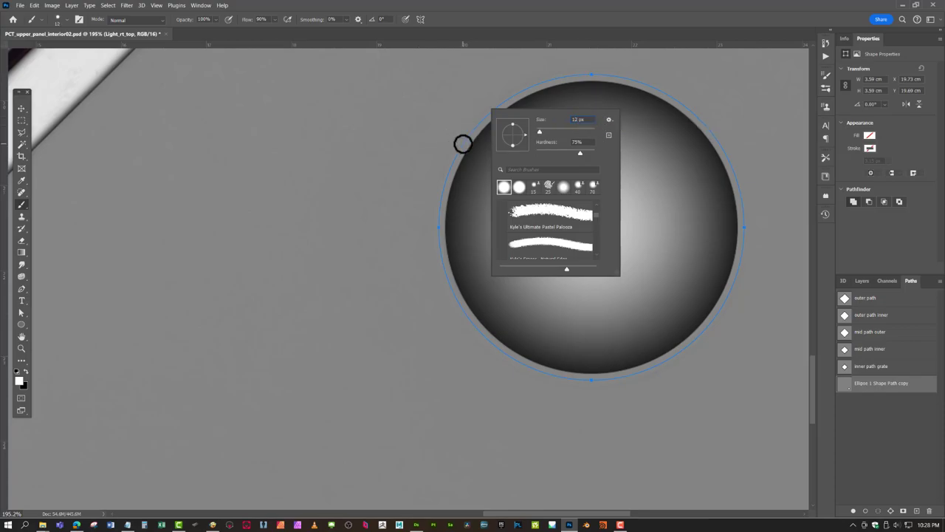
pyautogui.press('Return')
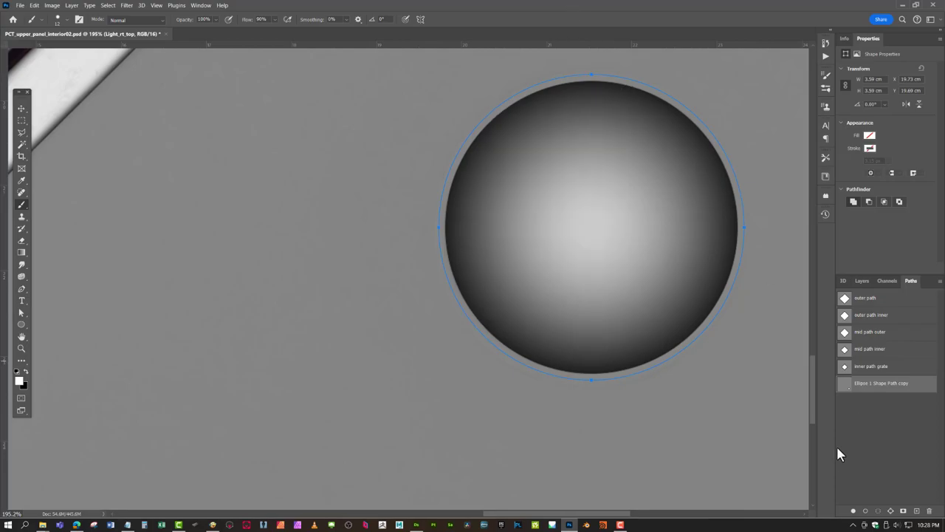
# - Create a new layer above the Boring_part group and name it rim_rt_lower
pyautogui.click(863, 282)
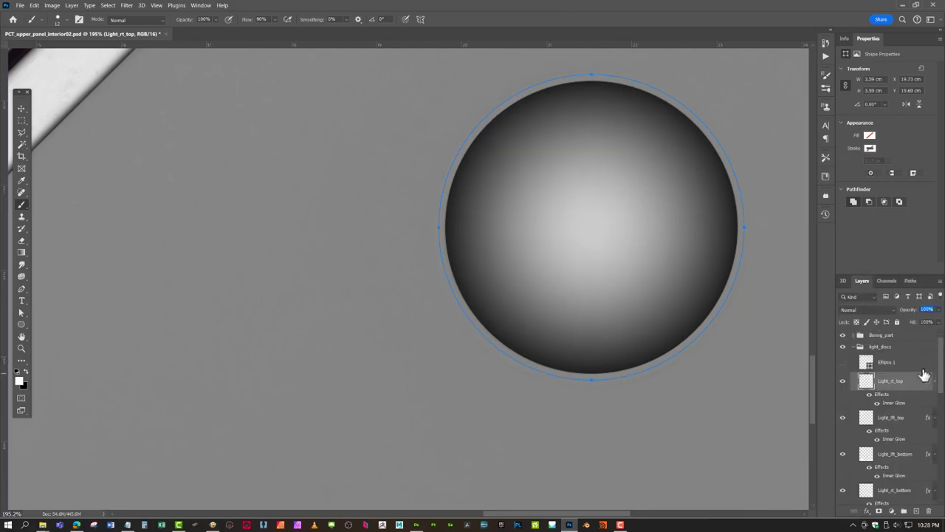
pyautogui.click(923, 334)
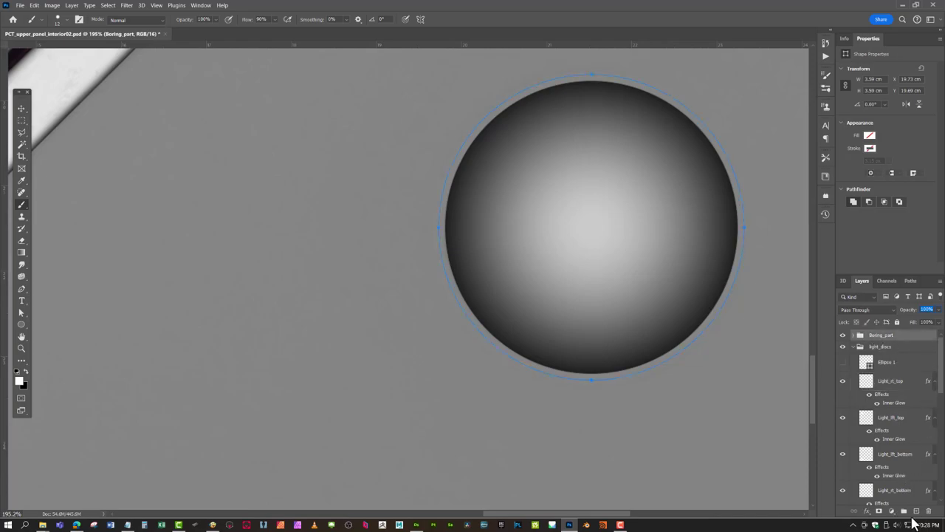
pyautogui.click(917, 511)
pyautogui.doubleClick(879, 339)
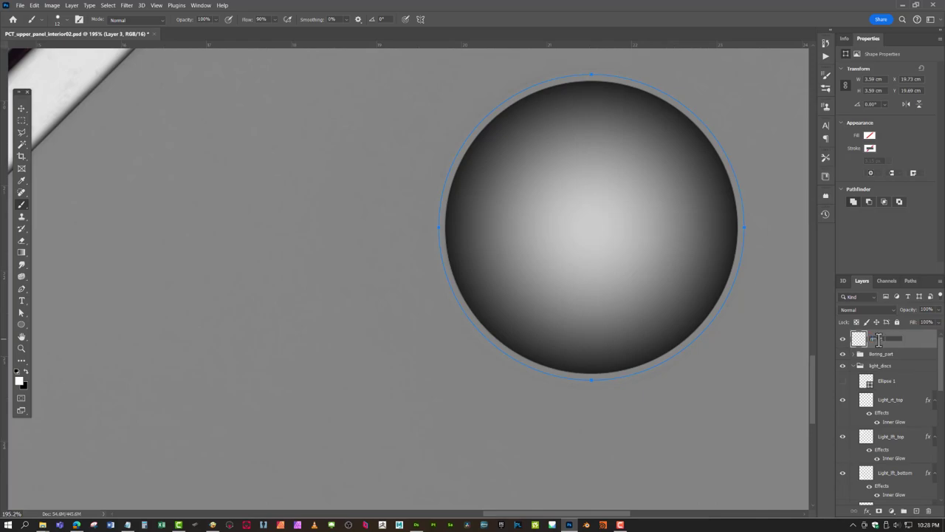
pyautogui.press('Return')
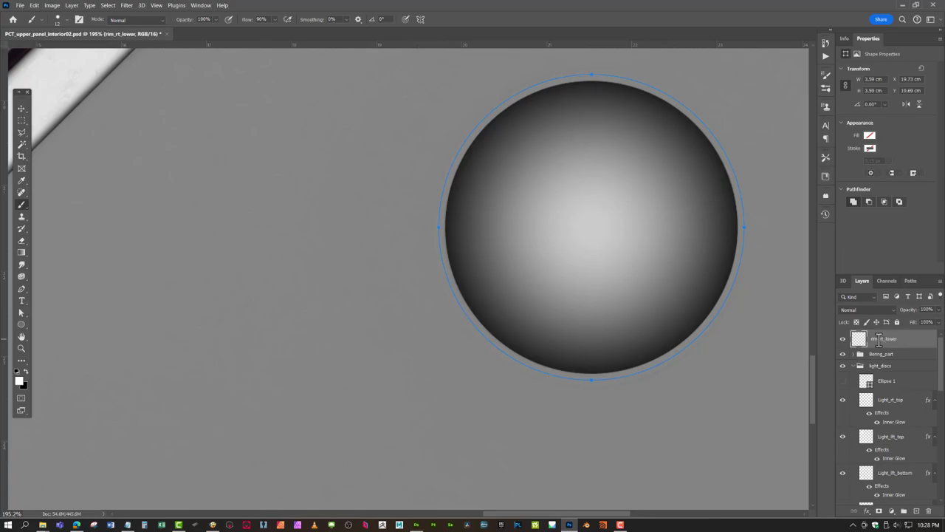
# - Set the Brush flow to 100%, keeping the rim_rt_lower layer as the painting target
pyautogui.click(910, 281)
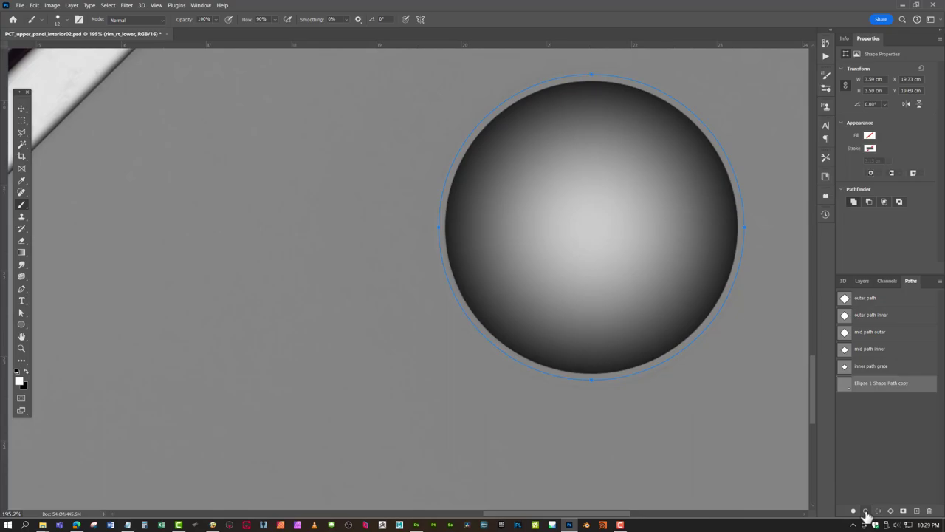
pyautogui.click(862, 282)
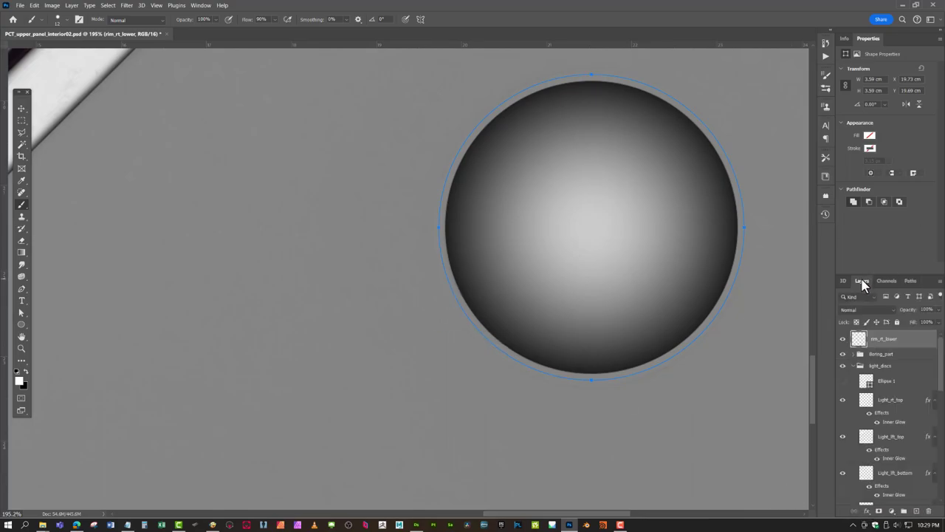
pyautogui.click(912, 282)
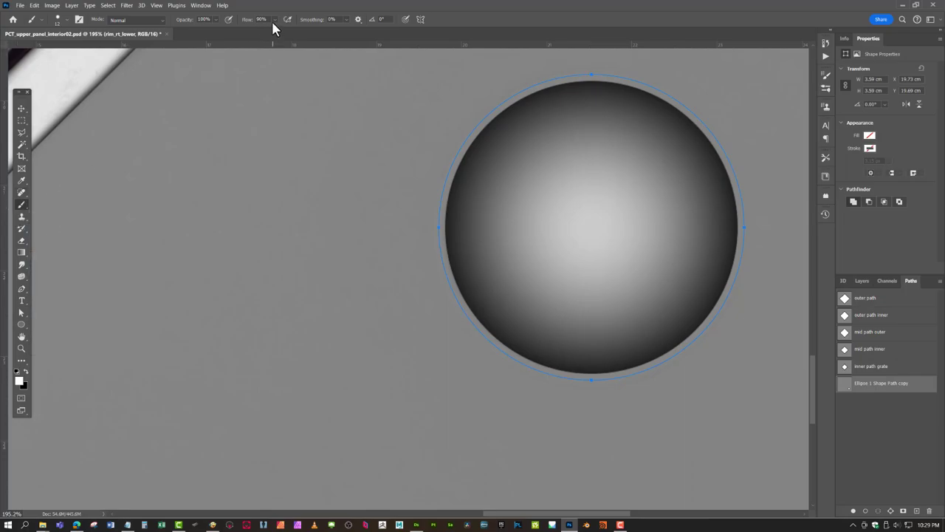
pyautogui.moveTo(274, 20); pyautogui.dragTo(308, 40)
pyautogui.click(330, 174)
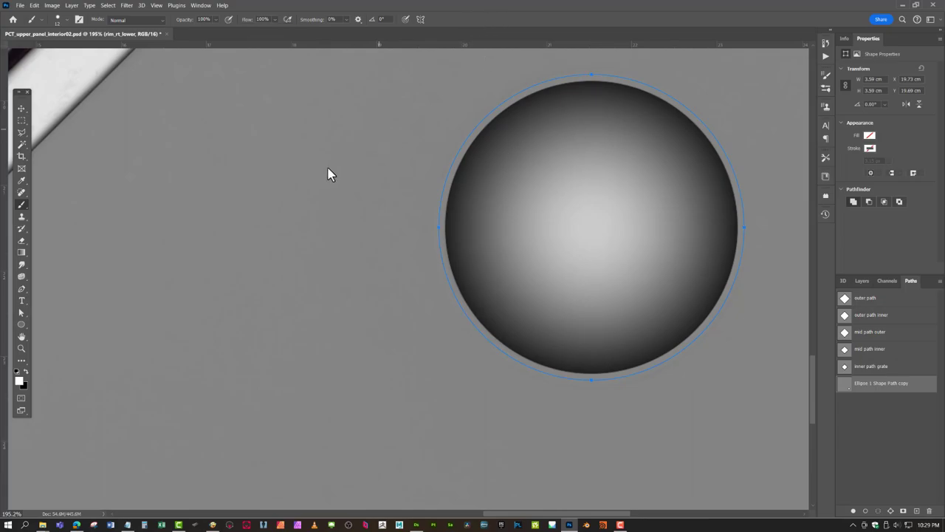
pyautogui.click(861, 282)
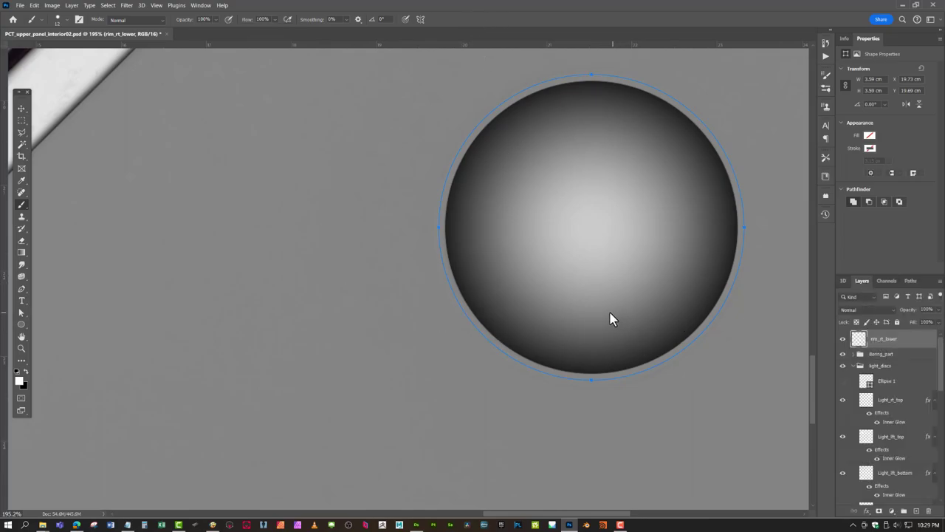
# - Deselect the diamond-shaped selection around the perforated grate
pyautogui.press('z')
pyautogui.hotkey('ctrl', '0')
pyautogui.click(453, 262)
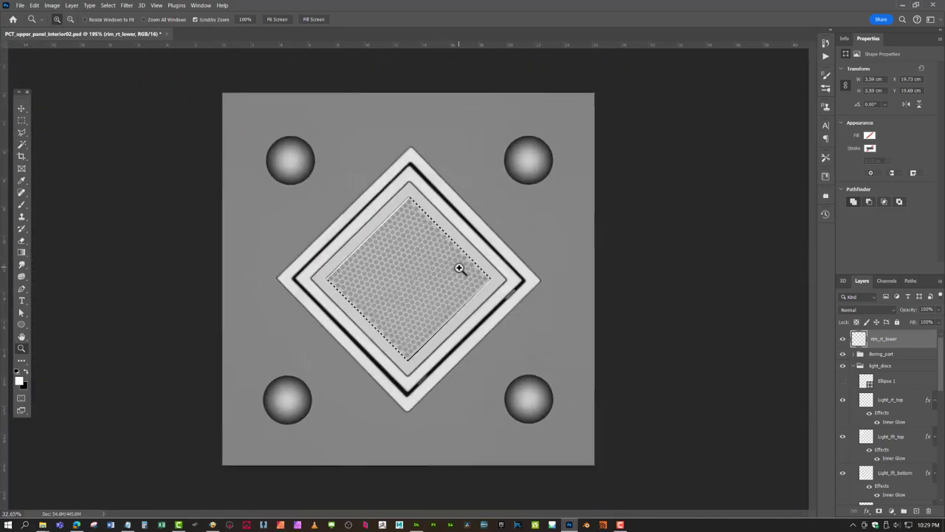
pyautogui.click(459, 296)
pyautogui.moveTo(459, 297)
pyautogui.mouseDown()
pyautogui.moveTo(472, 295)
pyautogui.moveTo(450, 288)
pyautogui.mouseUp()
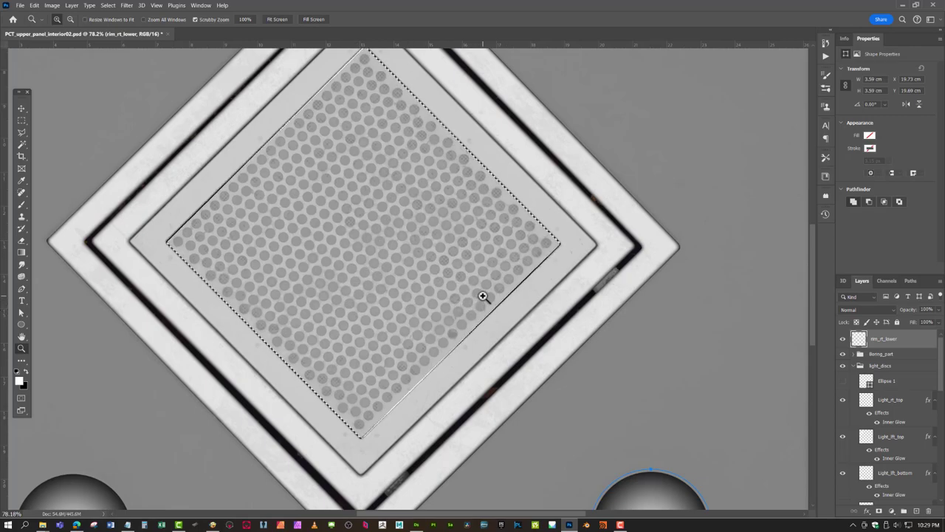
pyautogui.hotkey('ctrl', 'd')
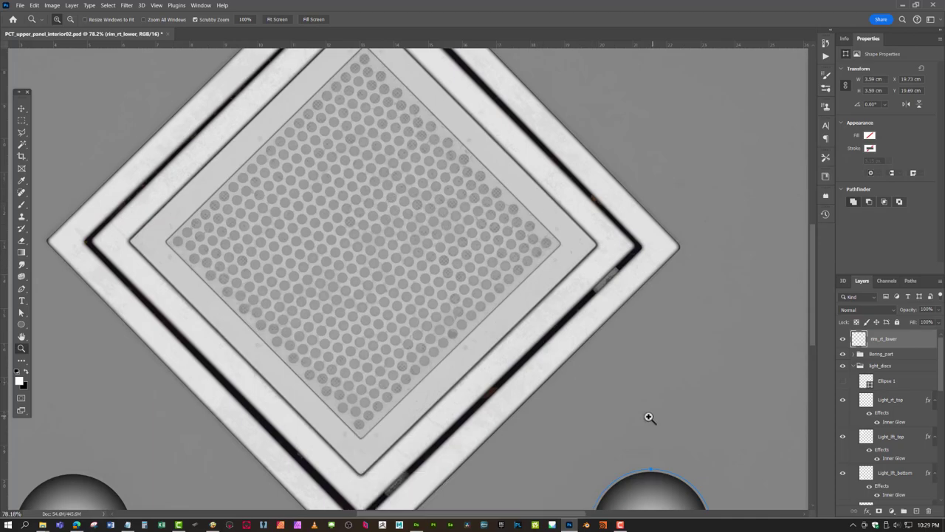
# - Try stroking the duplicated ellipse path around the lower-right light disc with the 12 px brush, and undo the stroke
pyautogui.moveTo(660, 483); pyautogui.dragTo(679, 475)
pyautogui.moveTo(630, 453); pyautogui.dragTo(595, 244)
pyautogui.click(910, 281)
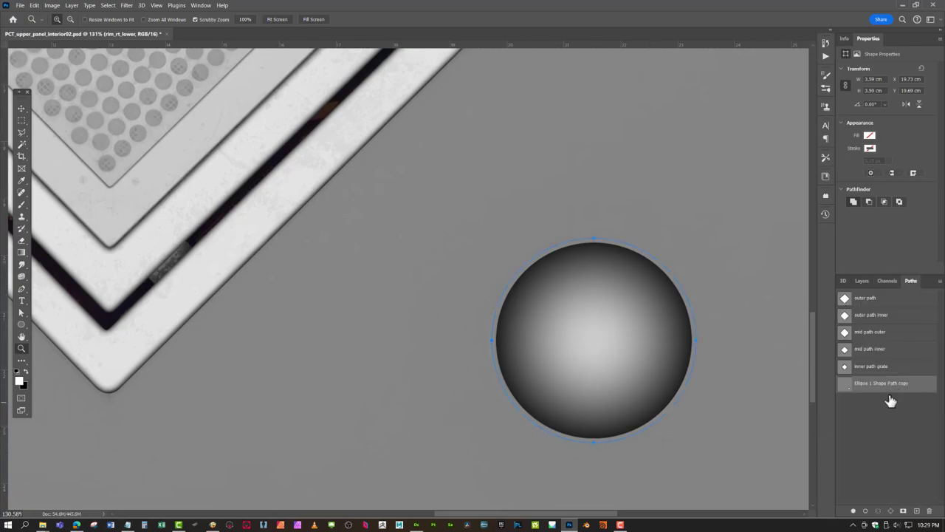
pyautogui.moveTo(545, 430); pyautogui.dragTo(564, 420)
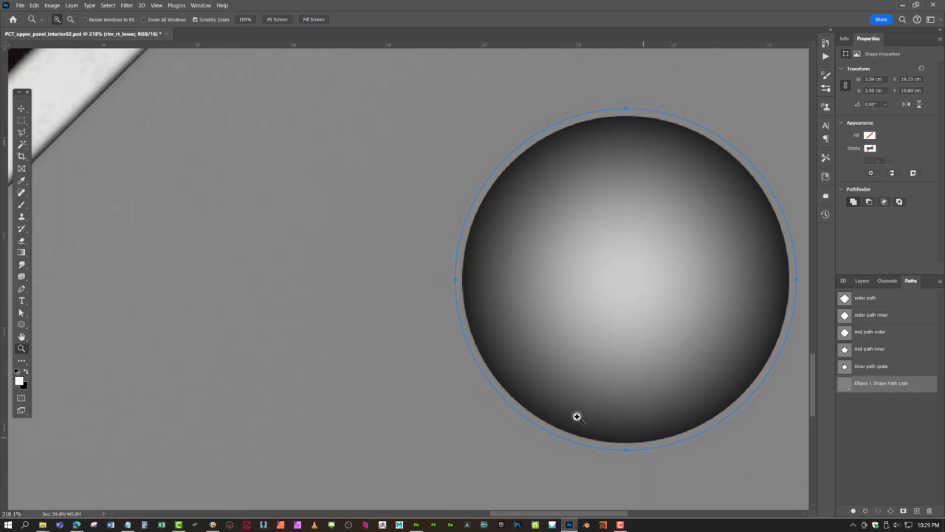
pyautogui.press('b')
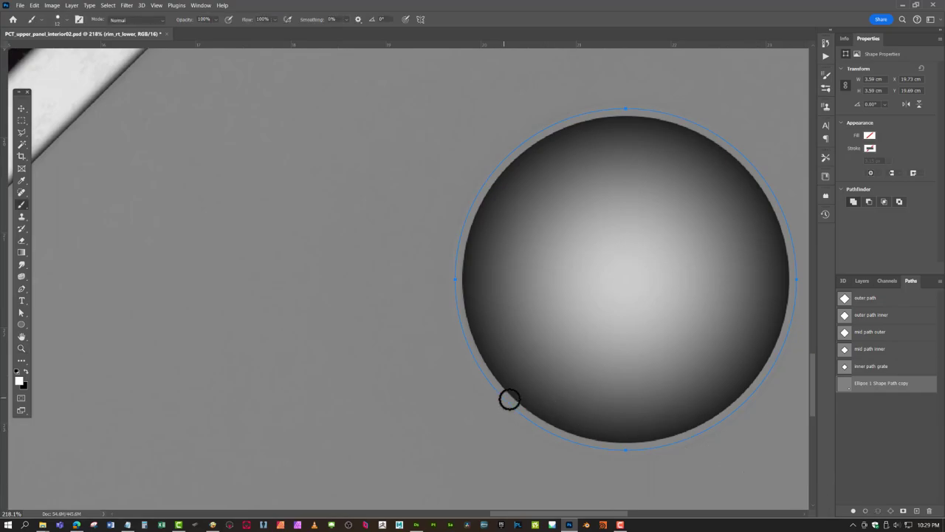
pyautogui.click(866, 511)
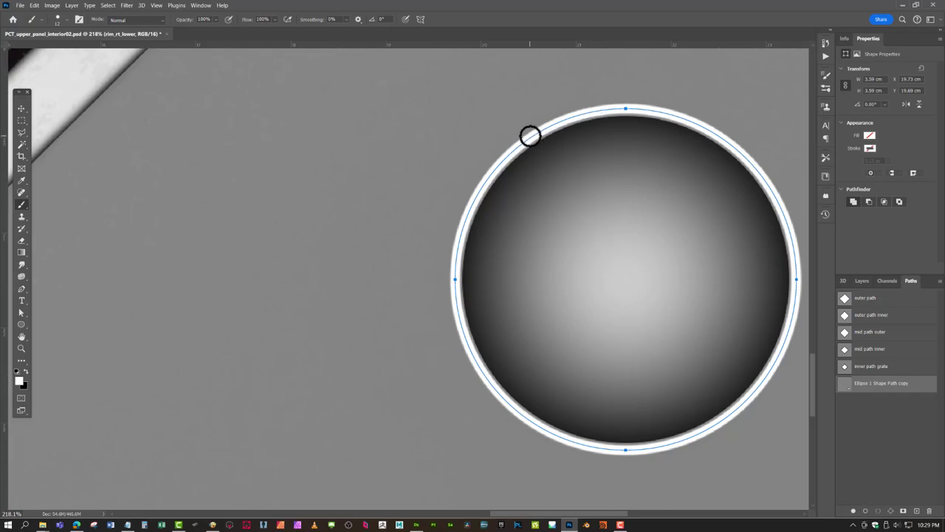
pyautogui.hotkey('ctrl', 'z')
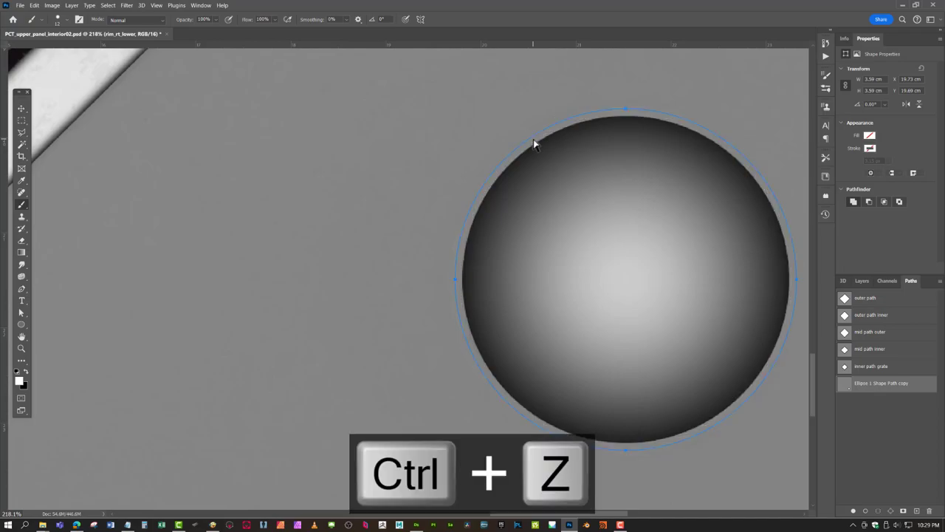
# - Set the brush size to 15 px and stroke the duplicated ellipse path in white around the lower-right light disc
pyautogui.rightClick(534, 138)
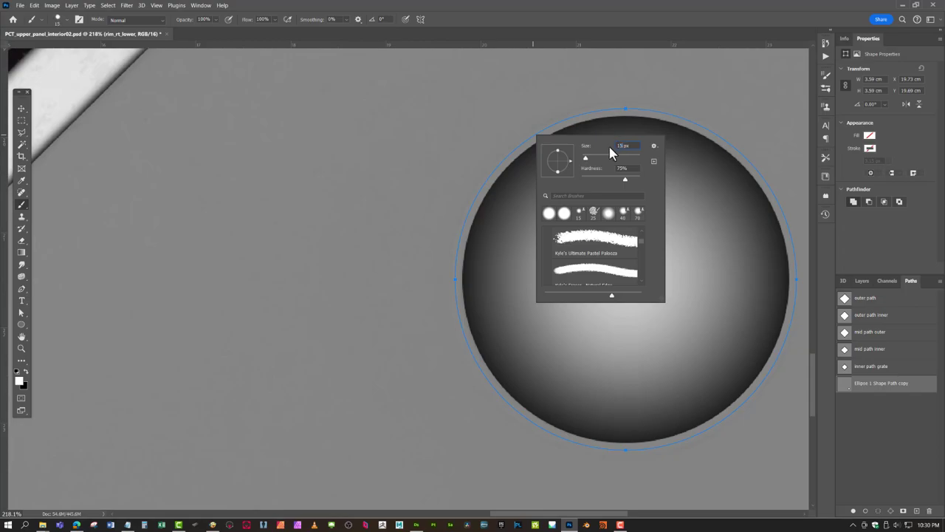
pyautogui.press('Escape')
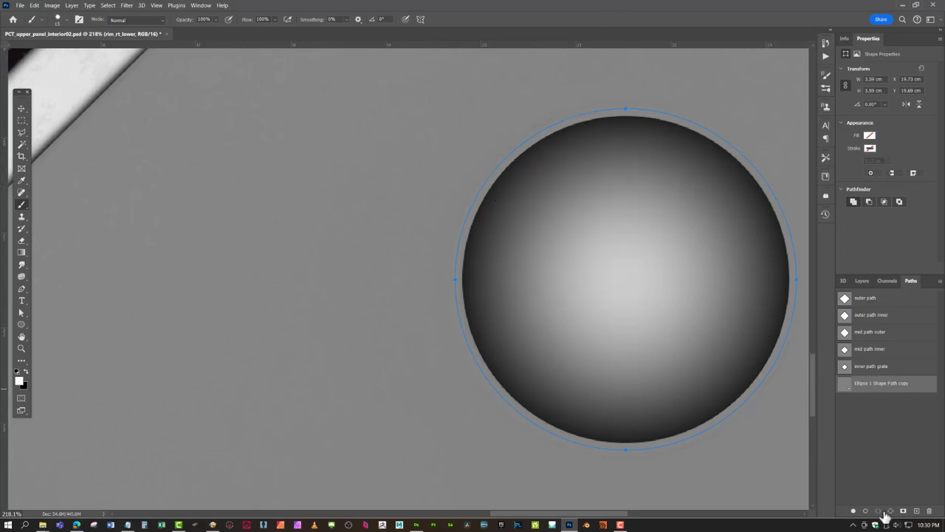
pyautogui.click(865, 511)
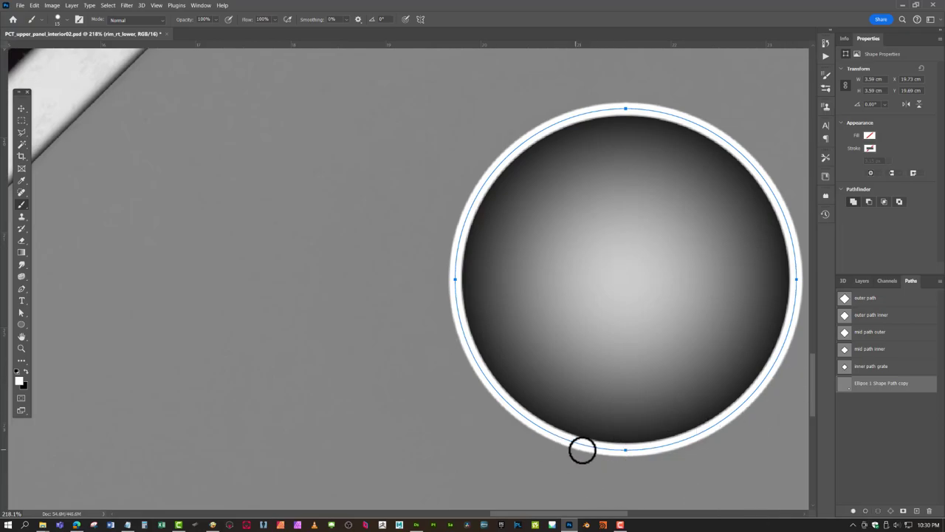
# - Toggle the rim_rt_lower layer's visibility to compare the lower-right disc with and without its rim
pyautogui.click(862, 280)
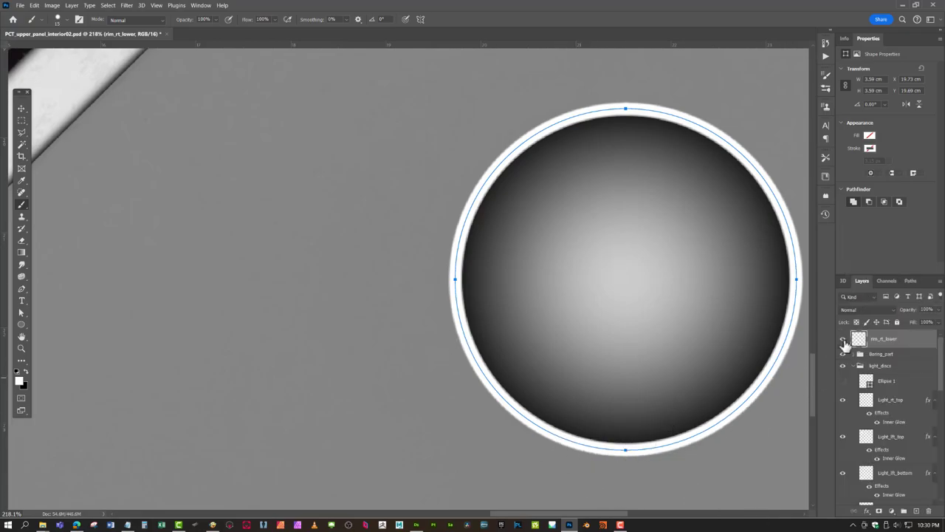
pyautogui.click(843, 340)
pyautogui.click(843, 341)
pyautogui.click(843, 341)
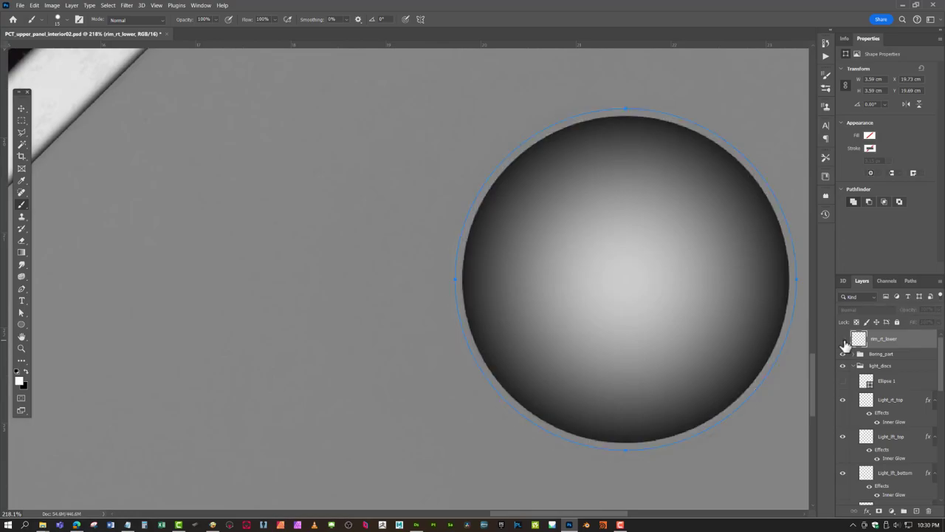
pyautogui.click(843, 340)
pyautogui.click(843, 339)
pyautogui.click(844, 339)
# - Duplicate the rim_rt_lower layer and move the copy over the lower-left light disc
pyautogui.press('z')
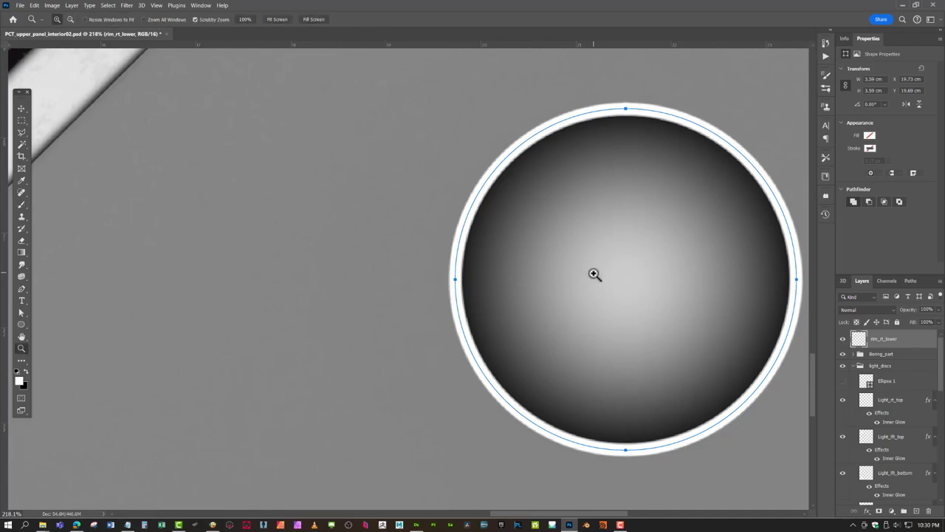
pyautogui.moveTo(595, 276); pyautogui.dragTo(543, 260)
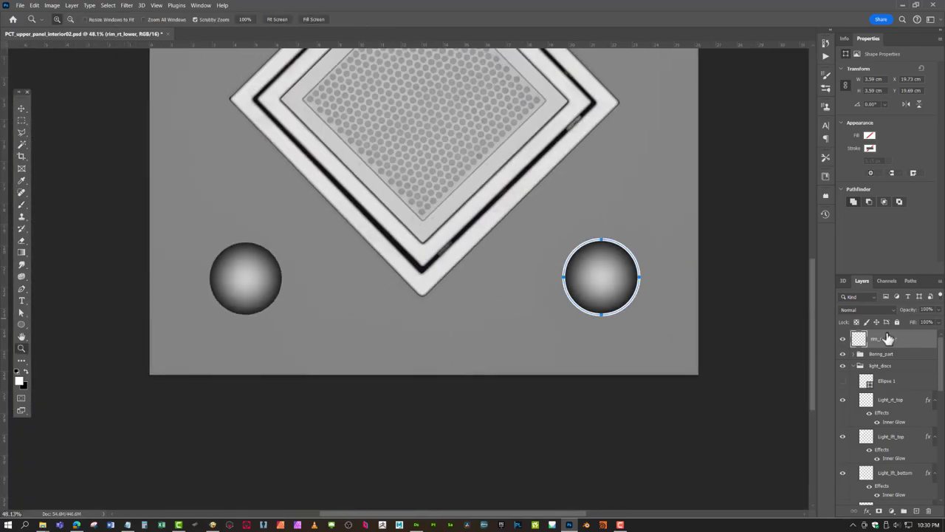
pyautogui.moveTo(919, 340); pyautogui.dragTo(916, 510)
pyautogui.press('v')
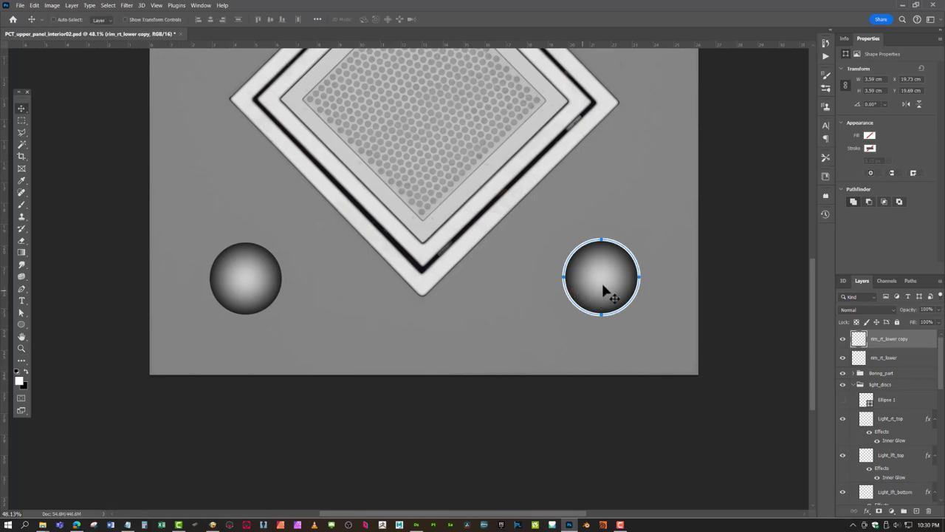
pyautogui.moveTo(608, 289); pyautogui.dragTo(291, 261)
# - Shift the rim copy slightly down and left so that it encloses the lower-left light disc
pyautogui.press('z')
pyautogui.moveTo(409, 270); pyautogui.dragTo(471, 260)
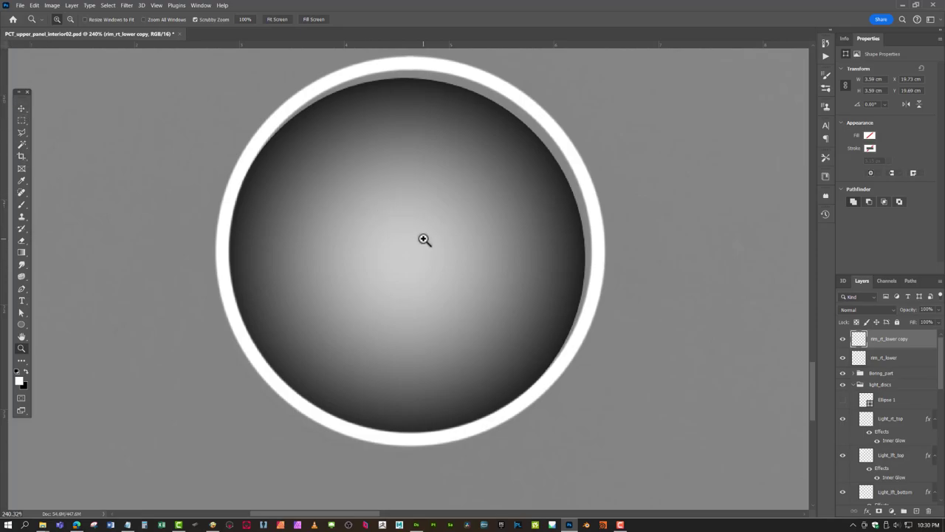
pyautogui.hotkey('ctrl', 'Down')
pyautogui.hotkey('ctrl', 'Left')
pyautogui.hotkey('ctrl', 'Left')
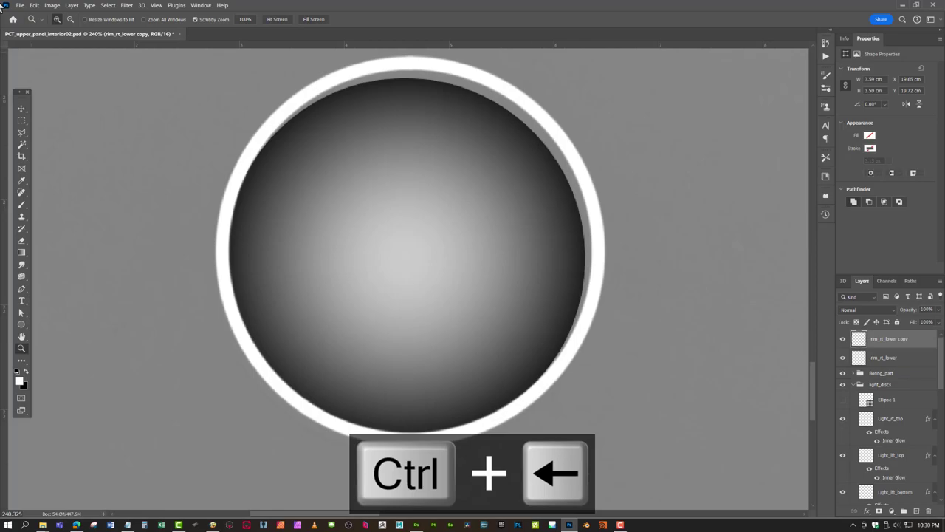
pyautogui.click(21, 108)
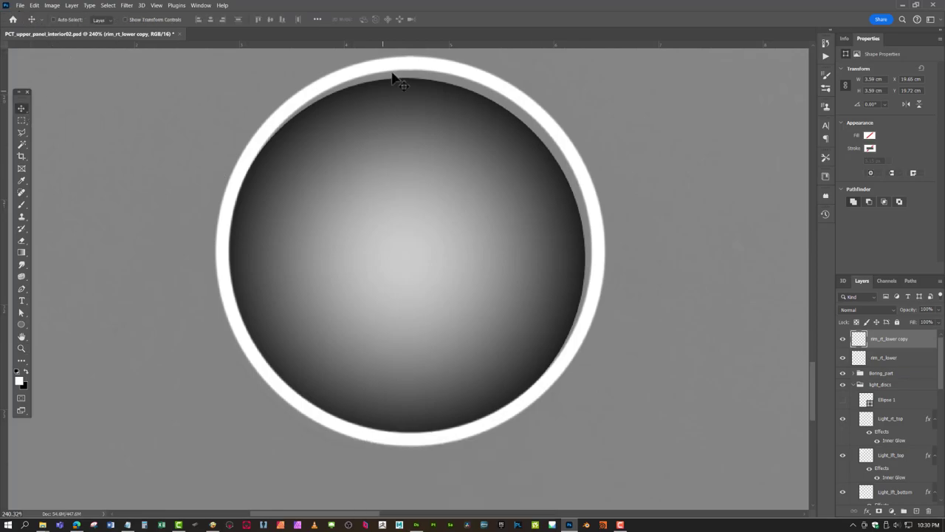
pyautogui.moveTo(396, 67); pyautogui.dragTo(391, 74)
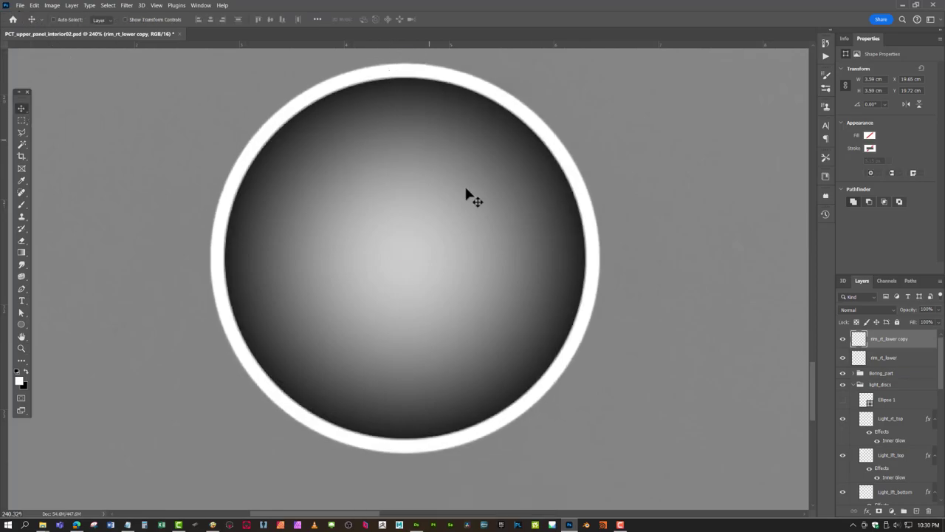
# - Nudge the rim copy in small increments until it is centred evenly around the lower-left light disc
pyautogui.hotkey('ctrl', 'Left')
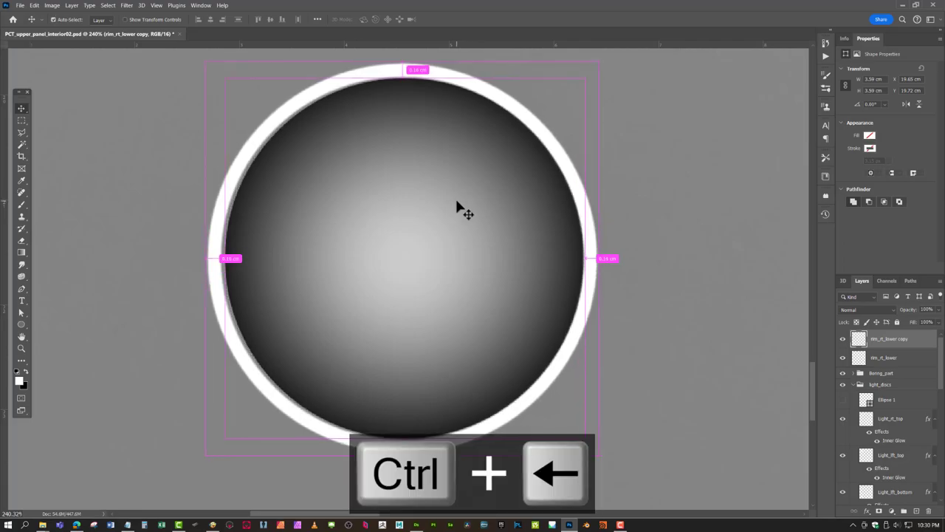
pyautogui.hotkey('ctrl', 'Right')
pyautogui.hotkey('ctrl', 'Right')
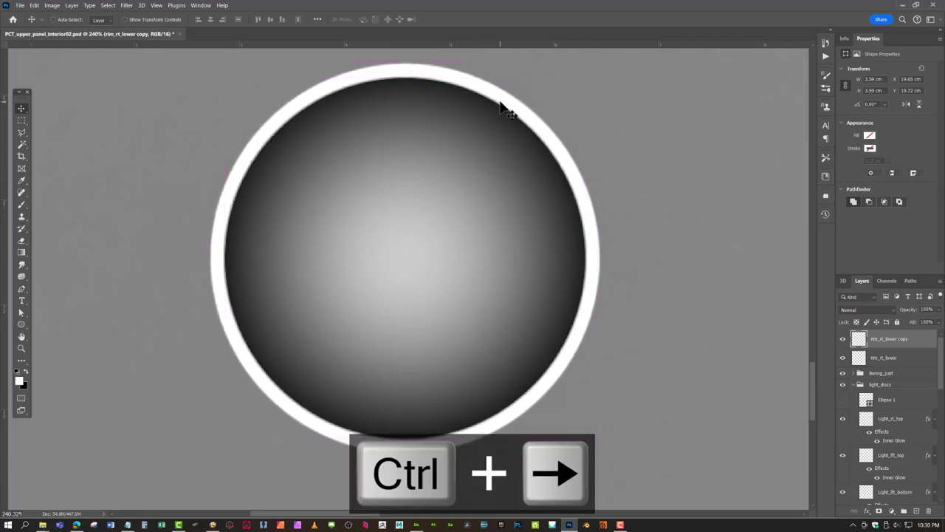
pyautogui.scroll(1, 502, 109)
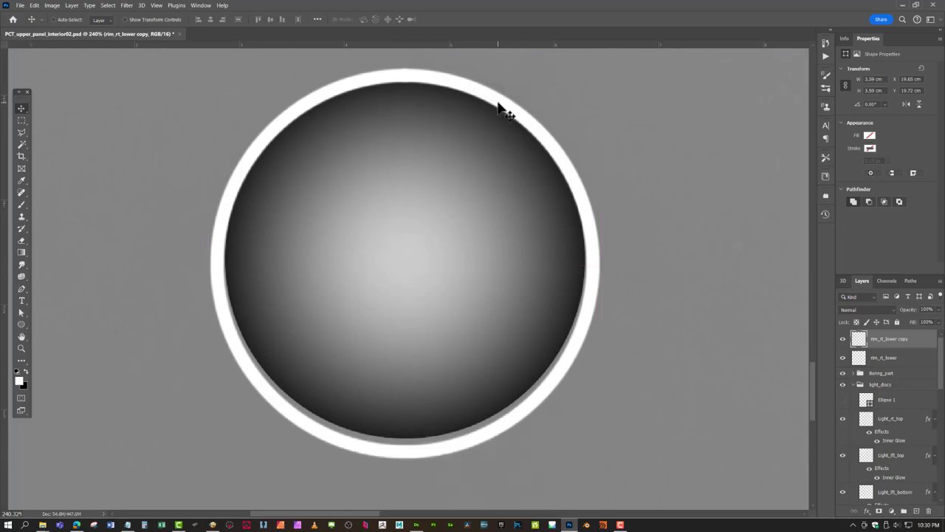
pyautogui.hotkey('ctrl', 'Up')
pyautogui.hotkey('ctrl', 'Up')
pyautogui.hotkey('ctrl', 'Up')
pyautogui.hotkey('ctrl', 'Left')
pyautogui.hotkey('ctrl', 'Up')
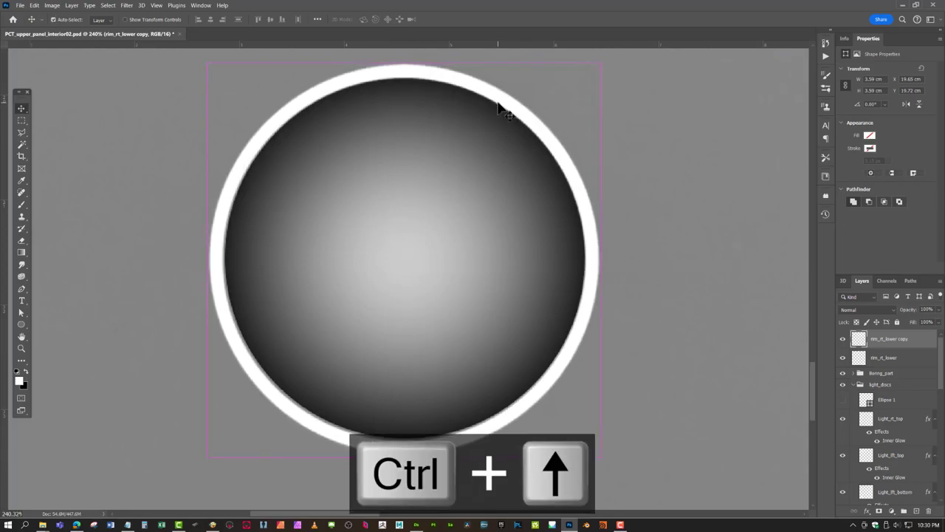
pyautogui.hotkey('ctrl', 'Up')
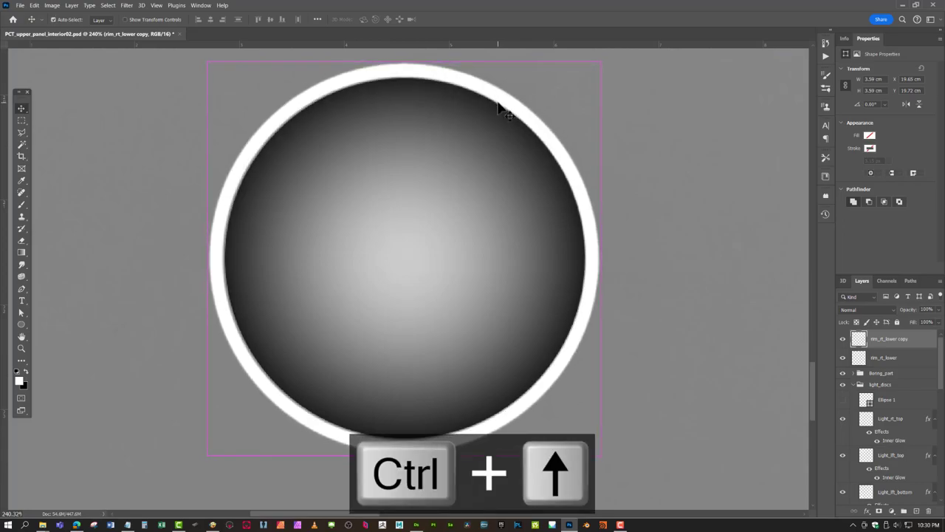
pyautogui.hotkey('ctrl', 'Right')
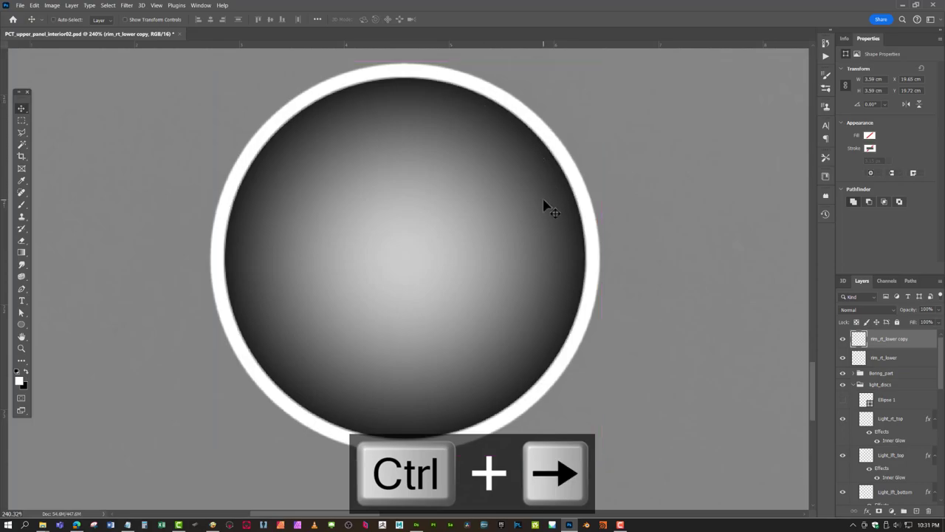
# - Duplicate the lower-left disc's rim and place the new copy over the upper-left light disc
pyautogui.press('z')
pyautogui.moveTo(508, 211); pyautogui.dragTo(473, 185)
pyautogui.moveTo(506, 145); pyautogui.dragTo(466, 356)
pyautogui.press('v')
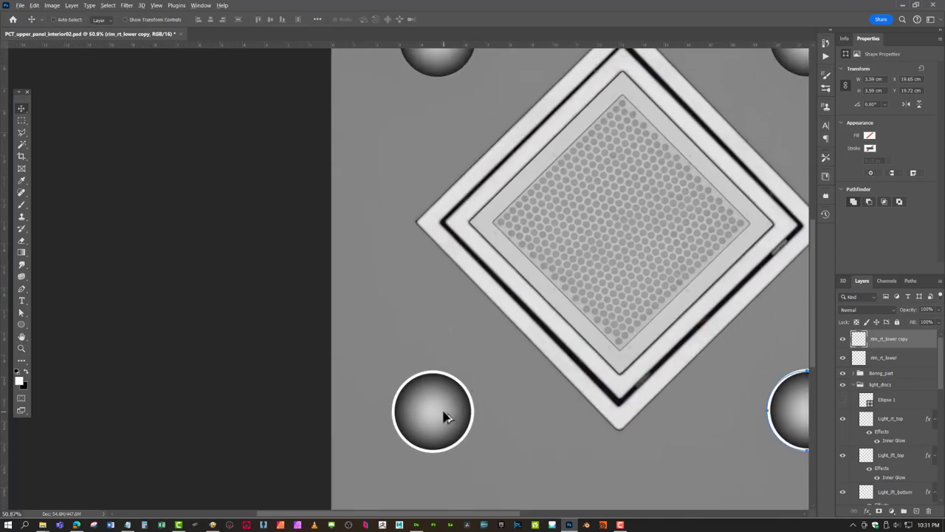
pyautogui.moveTo(437, 418); pyautogui.dragTo(449, 217)
# - Shift the second rim copy right and slightly down to centre it around the upper-left light disc
pyautogui.press('z')
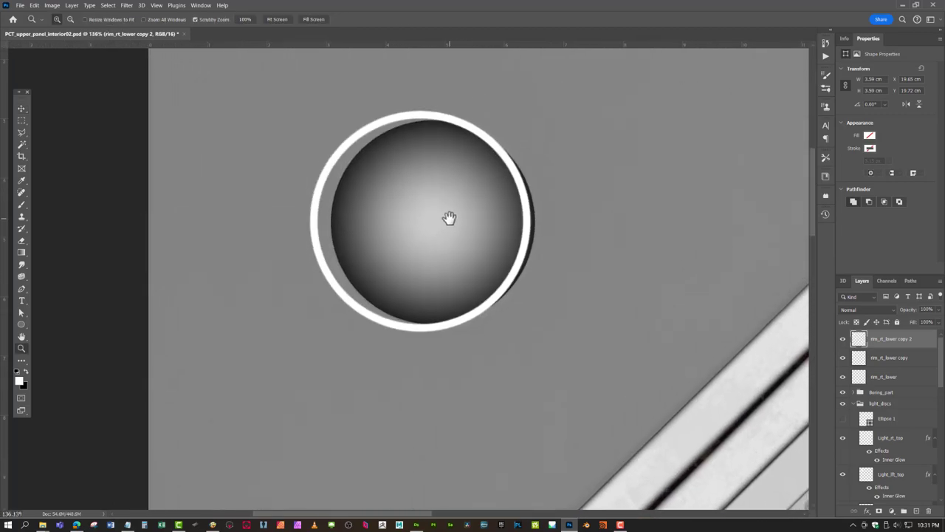
pyautogui.hotkey('ctrl', 'Right')
pyautogui.moveTo(424, 119)
pyautogui.mouseDown()
pyautogui.moveTo(446, 130)
pyautogui.moveTo(428, 123)
pyautogui.mouseUp()
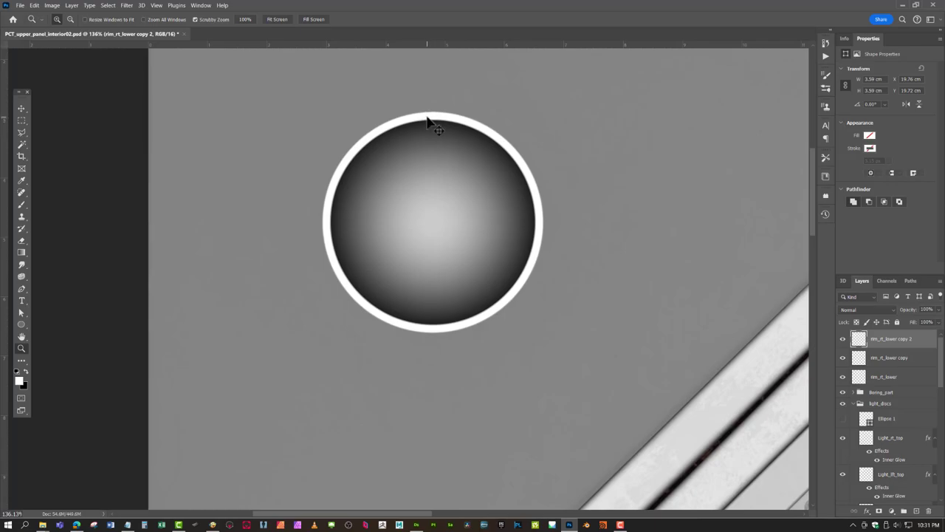
pyautogui.hotkey('ctrl', 'Right')
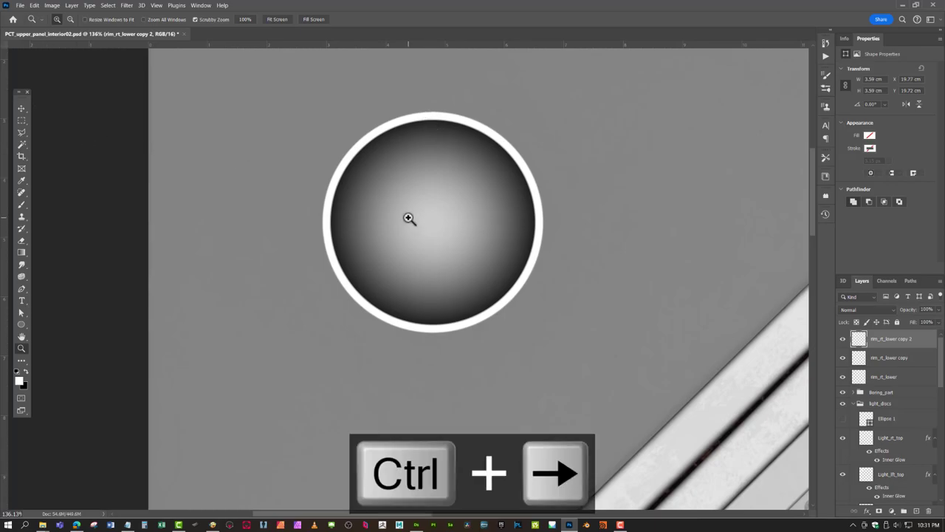
# - Nudge the upper-left disc's rim slightly left and place a duplicate of it over the upper-right light disc
pyautogui.hotkey('ctrl', 'Left')
pyautogui.moveTo(416, 130)
pyautogui.mouseDown()
pyautogui.moveTo(407, 120)
pyautogui.moveTo(411, 127)
pyautogui.mouseUp()
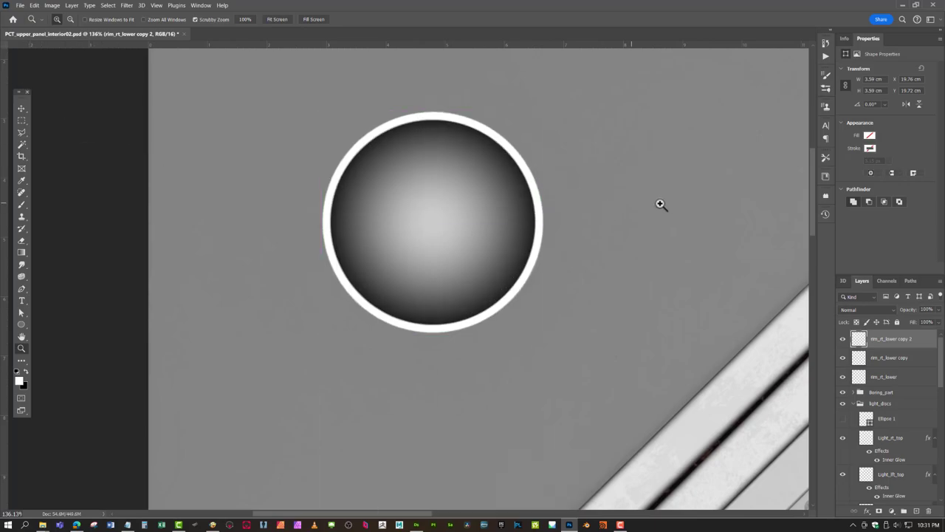
pyautogui.moveTo(582, 203); pyautogui.dragTo(466, 212)
pyautogui.moveTo(618, 238); pyautogui.dragTo(605, 240)
pyautogui.moveTo(783, 268); pyautogui.dragTo(614, 238)
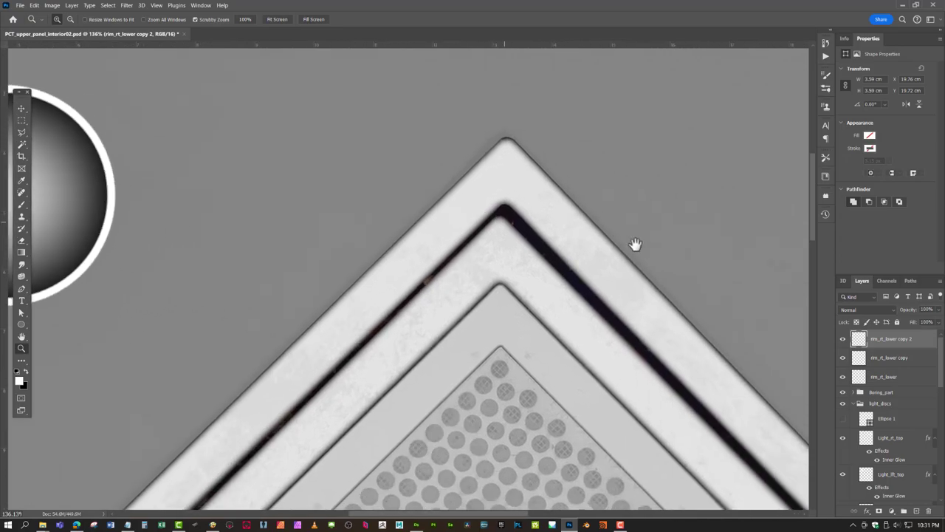
pyautogui.moveTo(595, 291)
pyautogui.mouseDown()
pyautogui.moveTo(519, 285)
pyautogui.moveTo(660, 285)
pyautogui.mouseUp()
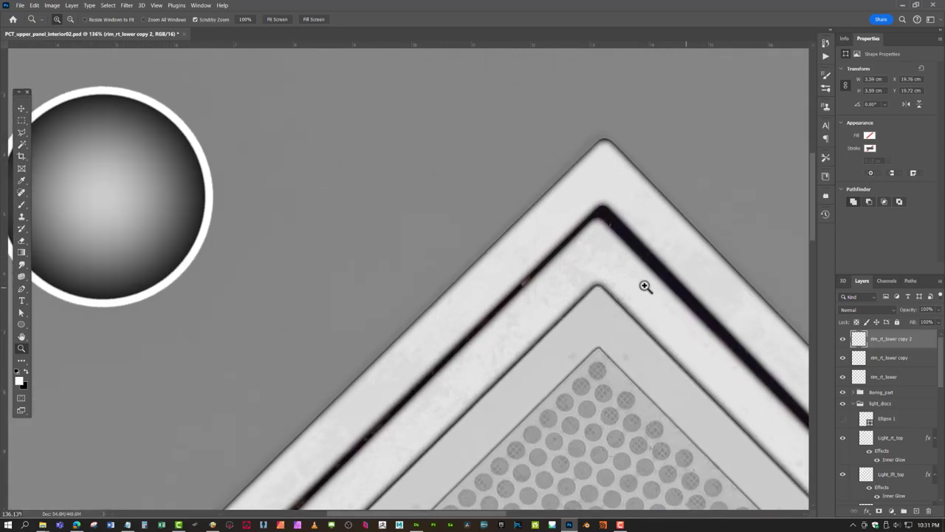
pyautogui.moveTo(205, 245); pyautogui.dragTo(387, 334)
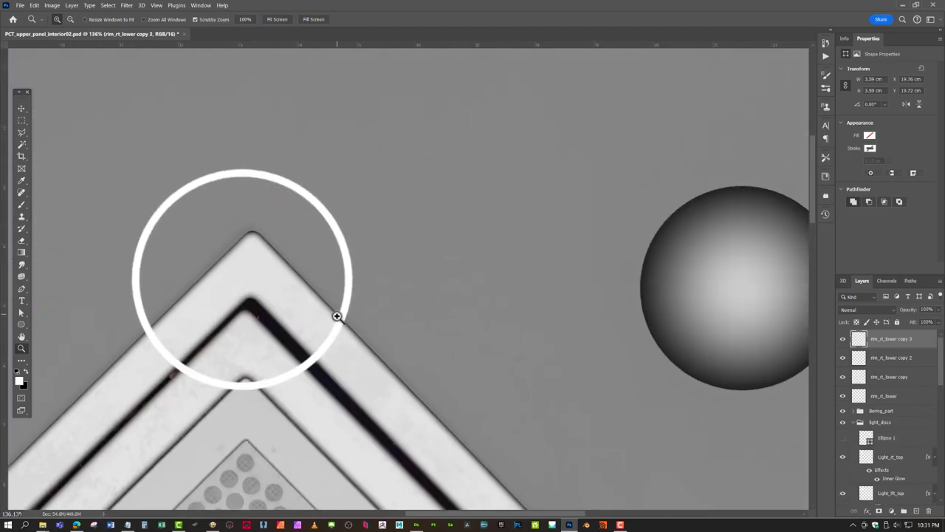
pyautogui.moveTo(341, 330)
pyautogui.mouseDown()
pyautogui.moveTo(711, 296)
pyautogui.moveTo(770, 310)
pyautogui.moveTo(597, 386)
pyautogui.moveTo(540, 360)
pyautogui.moveTo(617, 380)
pyautogui.mouseUp()
# - Nudge the new rim copy down and left until it is centred evenly around the upper-right light disc
pyautogui.hotkey('ctrl', 'Down')
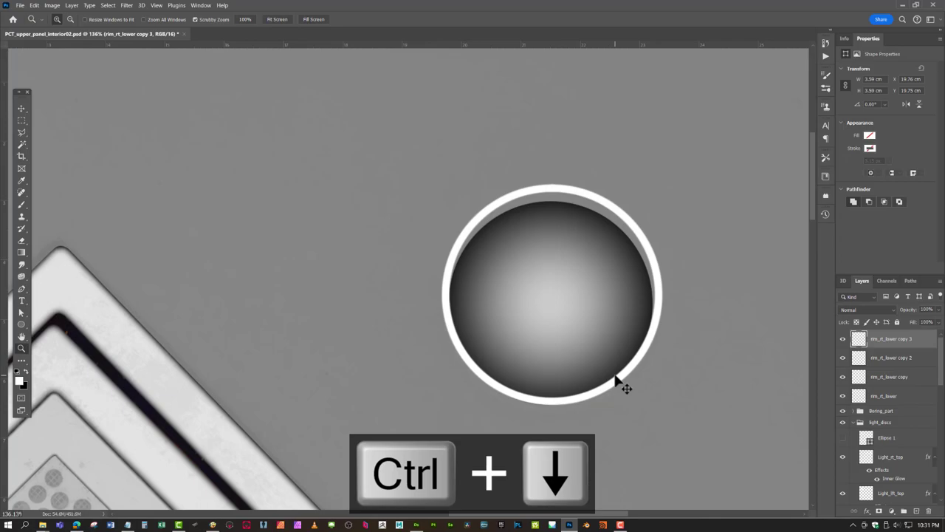
pyautogui.moveTo(620, 381)
pyautogui.mouseDown()
pyautogui.moveTo(628, 378)
pyautogui.moveTo(622, 386)
pyautogui.mouseUp()
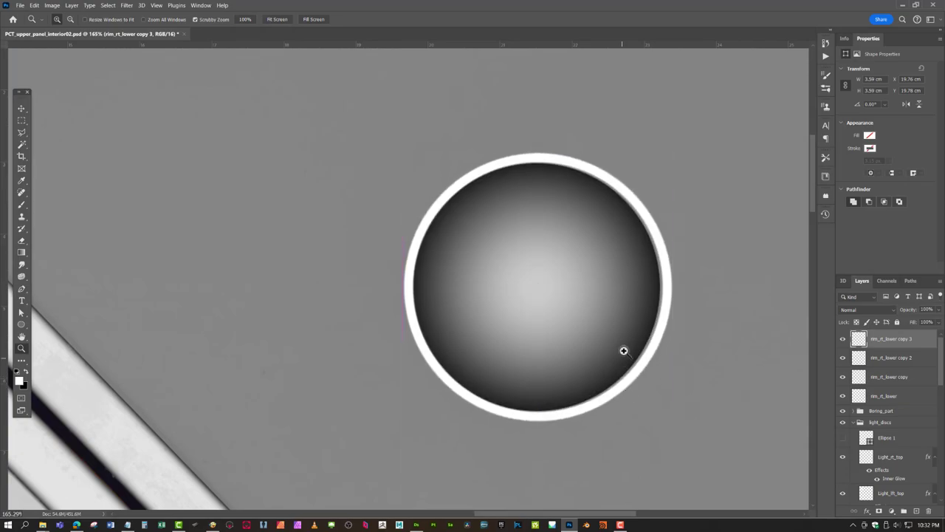
pyautogui.click(20, 109)
pyautogui.press('Left')
pyautogui.press('Left')
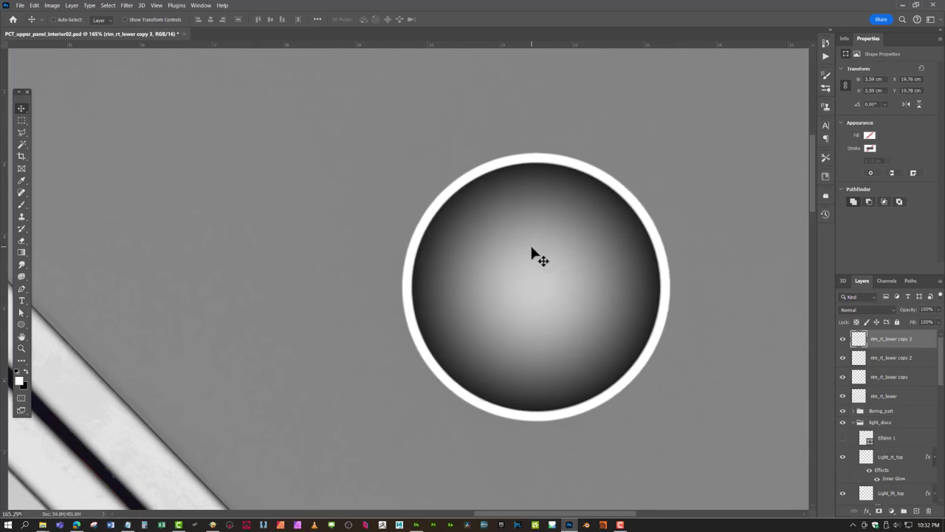
# - Inspect the four rimmed light discs across the whole texture and the grey hinge in the dark groove near the diamond's right corner
pyautogui.press('z')
pyautogui.moveTo(521, 268); pyautogui.dragTo(478, 245)
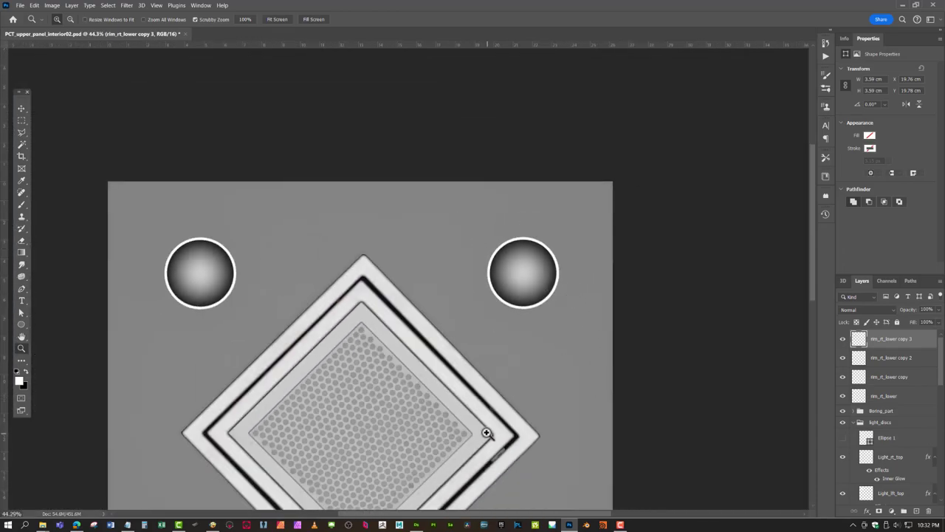
pyautogui.moveTo(435, 427); pyautogui.dragTo(448, 226)
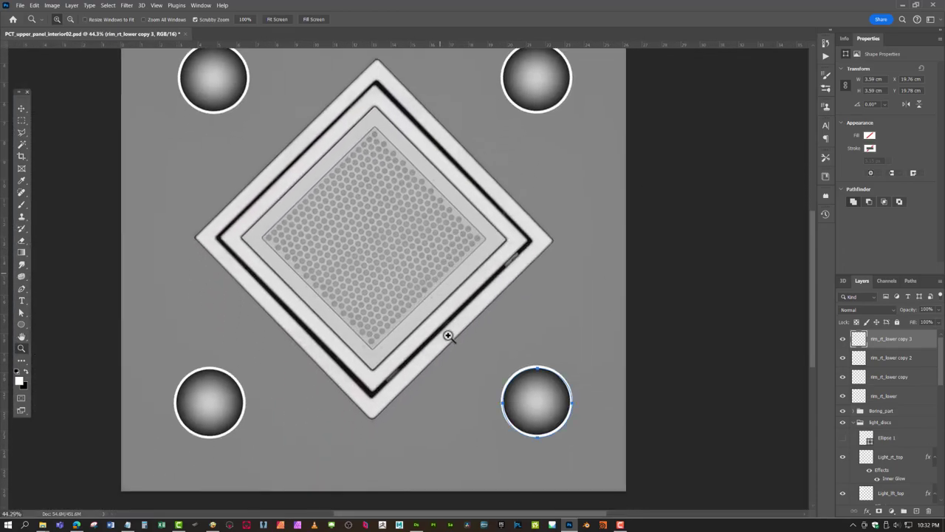
pyautogui.moveTo(481, 326); pyautogui.dragTo(490, 308)
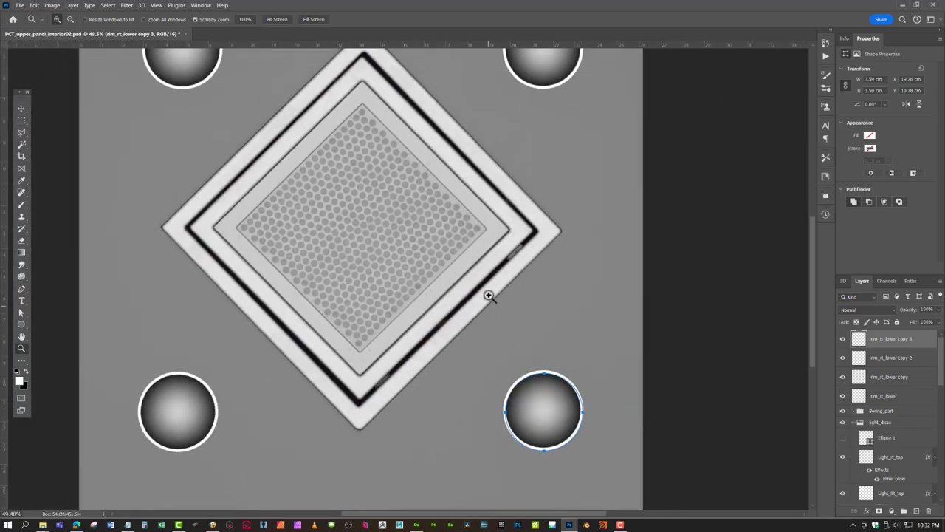
pyautogui.moveTo(508, 259); pyautogui.dragTo(545, 241)
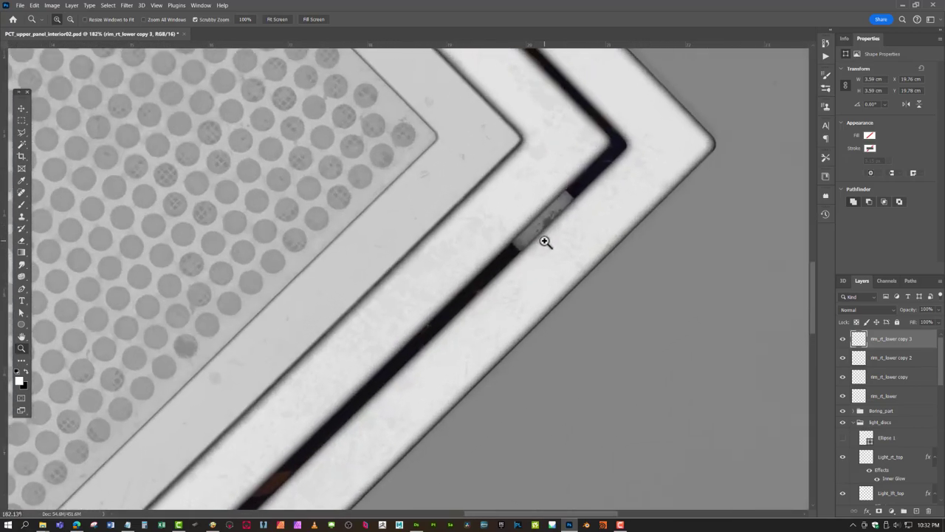
pyautogui.moveTo(595, 205); pyautogui.dragTo(547, 185)
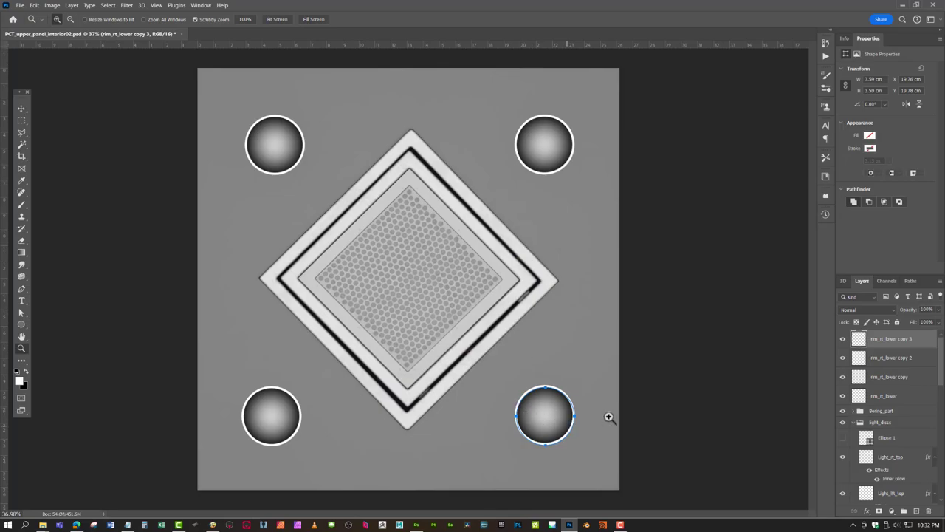
# - Duplicate the hinges layer that holds the grey hinge pieces in the diamond frame's dark groove
pyautogui.moveTo(519, 326); pyautogui.dragTo(583, 379)
pyautogui.moveTo(556, 323); pyautogui.dragTo(589, 293)
pyautogui.moveTo(941, 366); pyautogui.dragTo(943, 408)
pyautogui.scroll(-10, 916, 414)
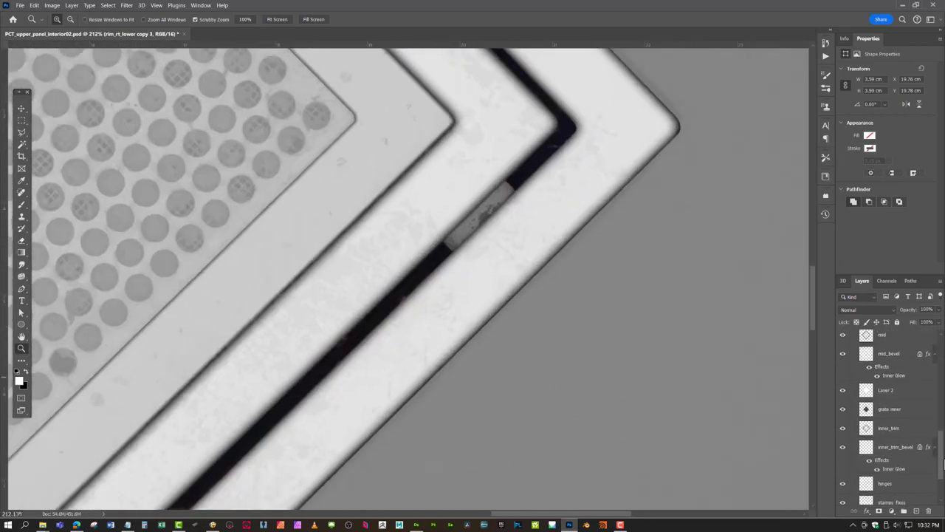
pyautogui.click(901, 427)
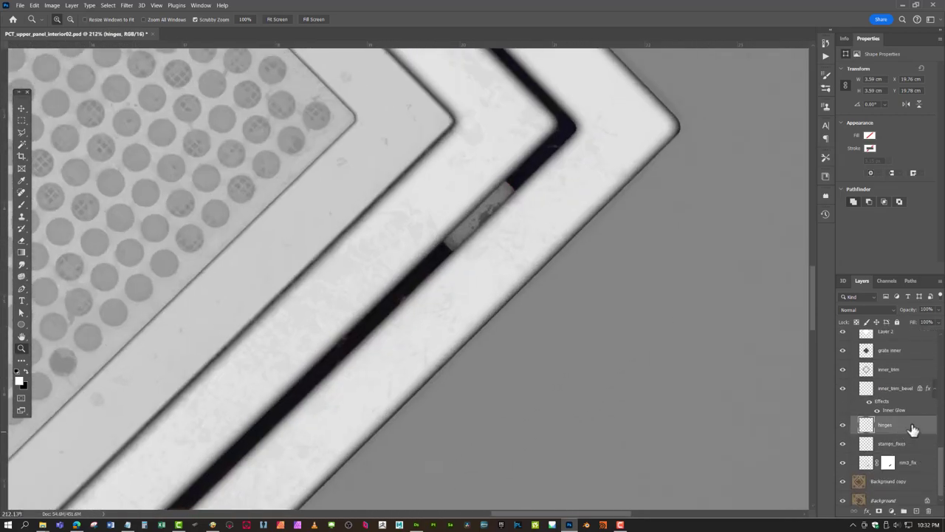
pyautogui.moveTo(917, 511); pyautogui.dragTo(917, 510)
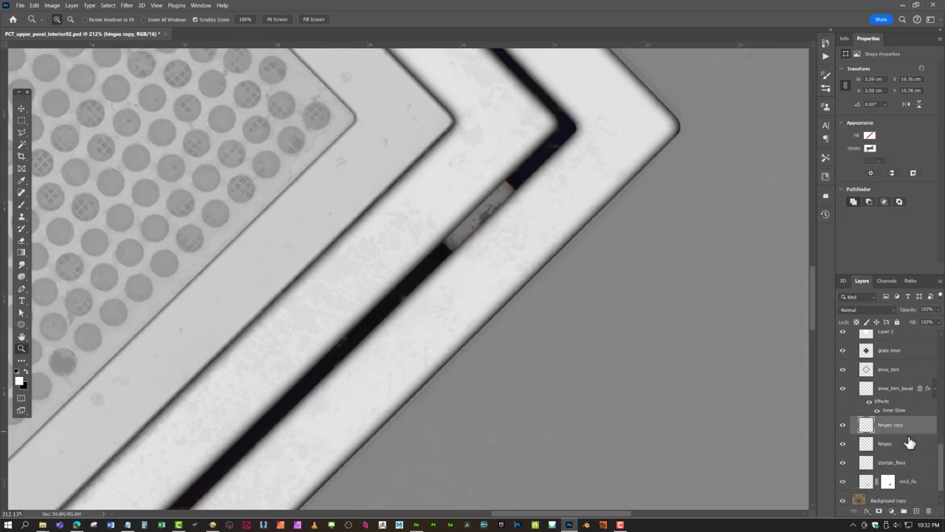
# - Rename the upper hinge layer as hinges and the one beneath it as hinges_bevel
pyautogui.click(905, 425)
pyautogui.doubleClick(884, 444)
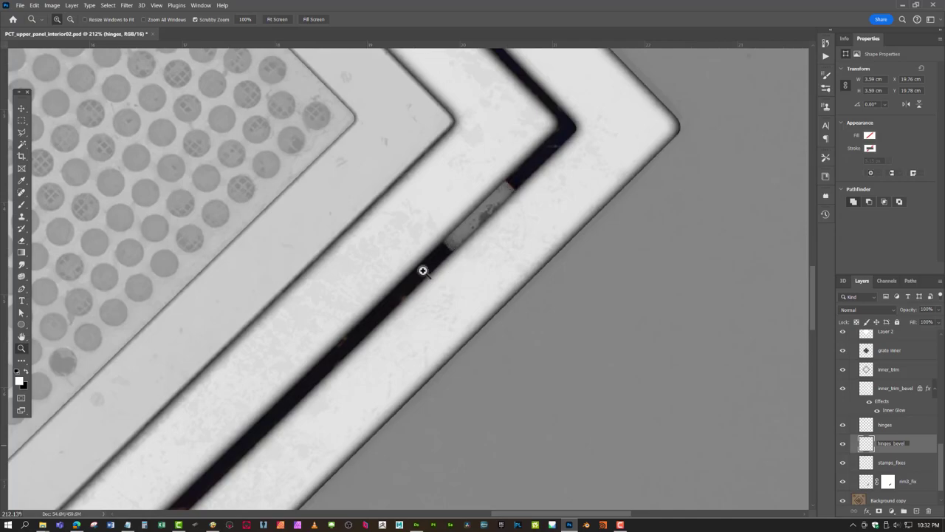
pyautogui.press('Return')
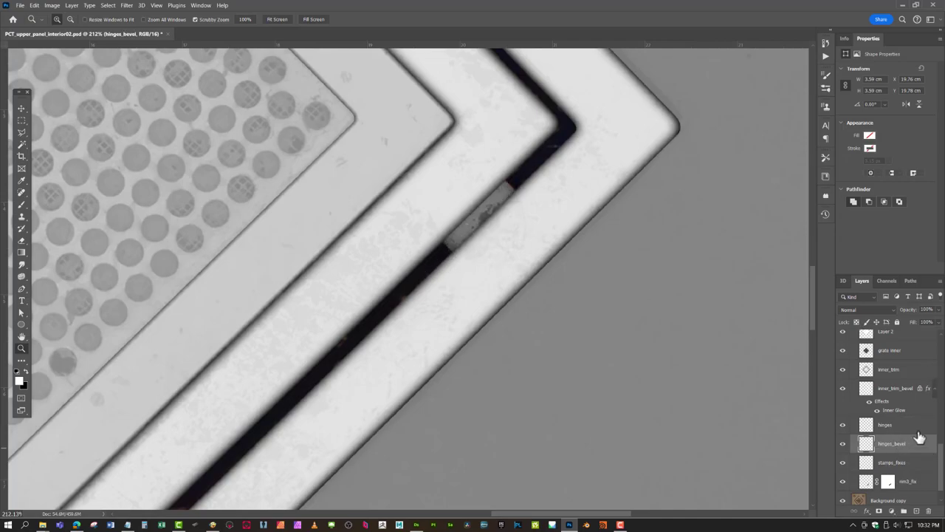
# - With the hinges layer hidden, lock the transparent pixels of hinges_bevel and fill its hinge shapes with white
pyautogui.click(856, 322)
pyautogui.hotkey('alt', 'Delete')
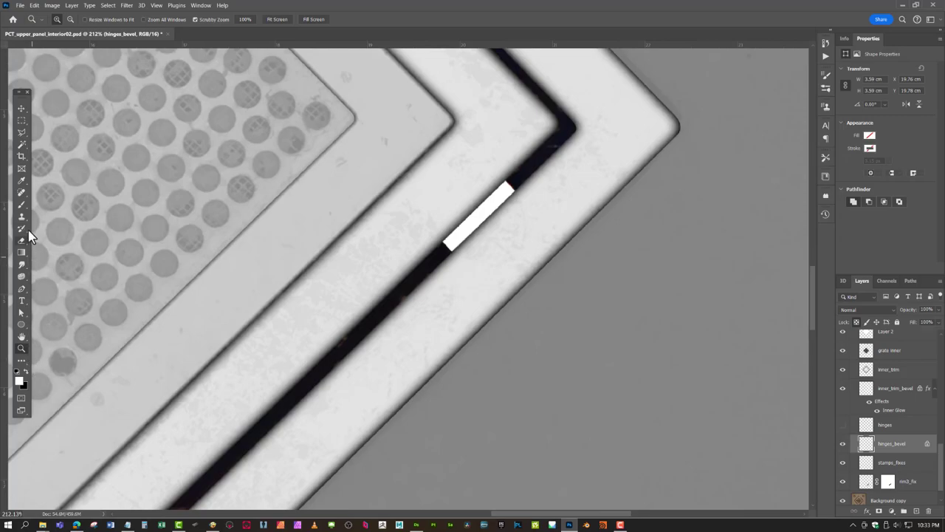
# - Activate the Brush tool, set its hardness to 75% and enlarge the brush tip
pyautogui.click(22, 206)
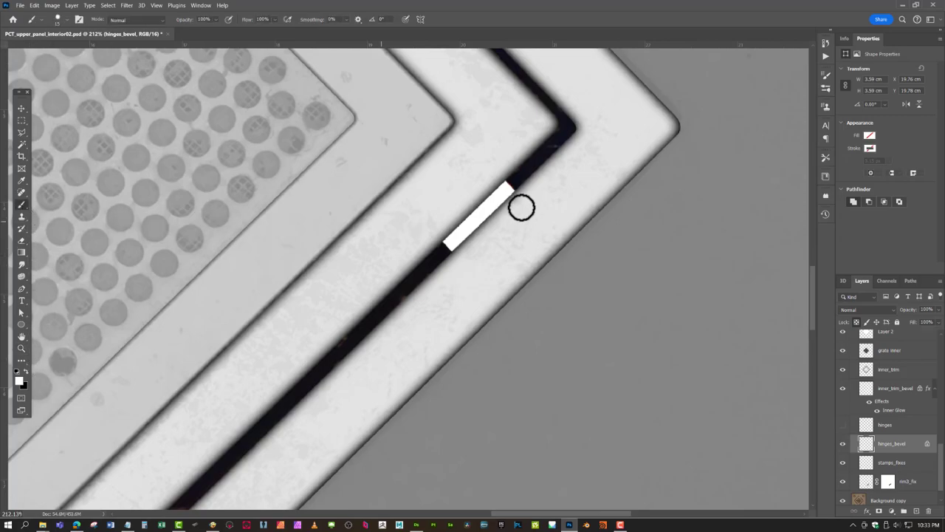
pyautogui.rightClick(468, 209)
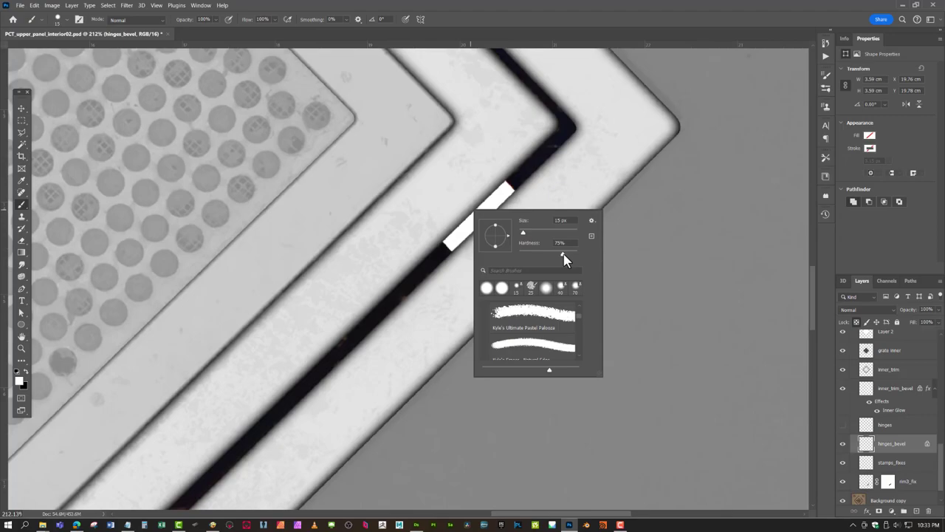
pyautogui.press('Return')
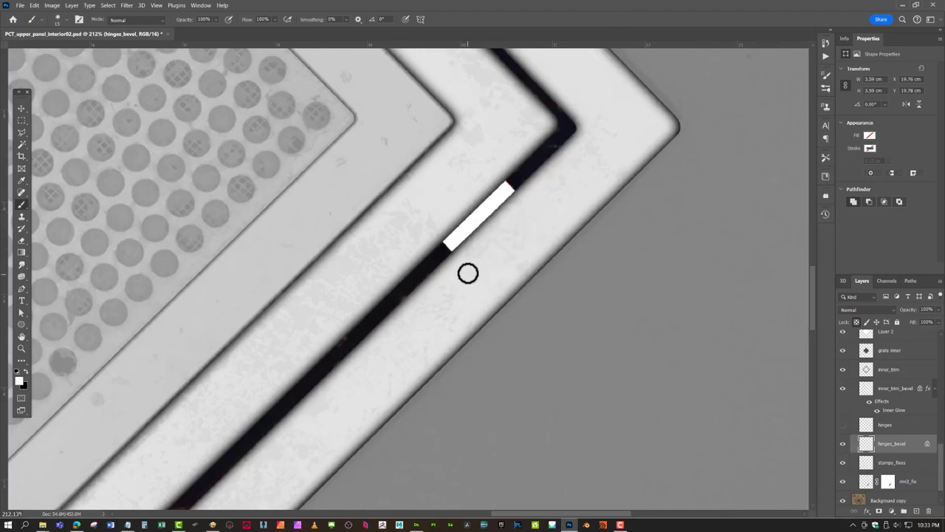
pyautogui.press(']')
# - Set the foreground colour to black and add an empty layer directly above the hinges_bevel layer
pyautogui.press('x')
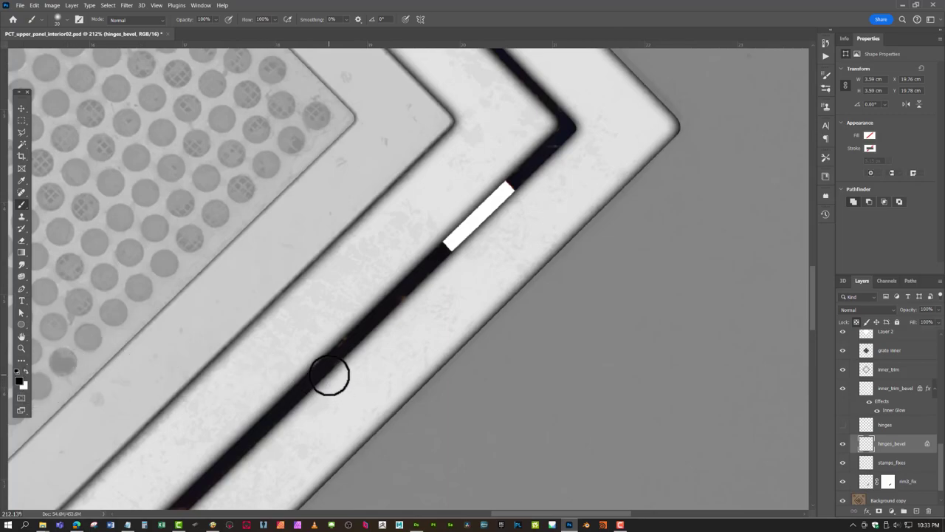
pyautogui.press('x')
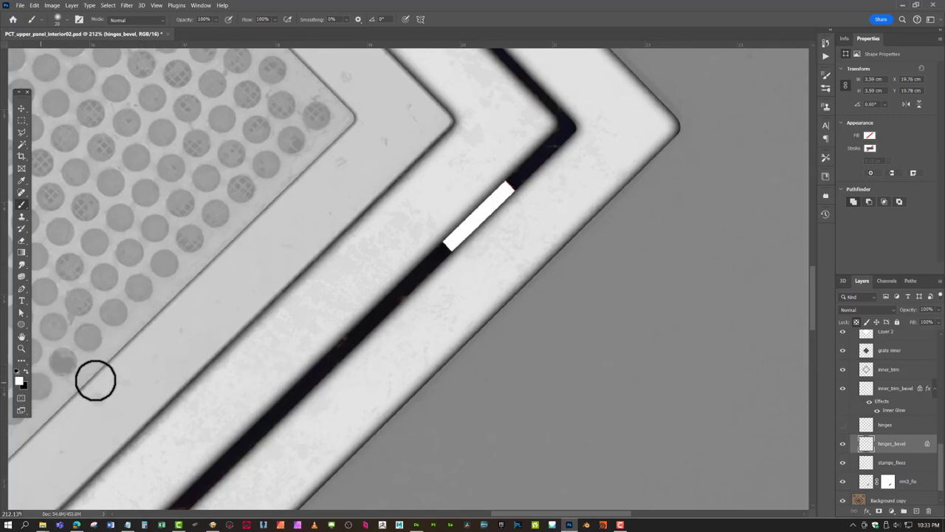
pyautogui.press('x')
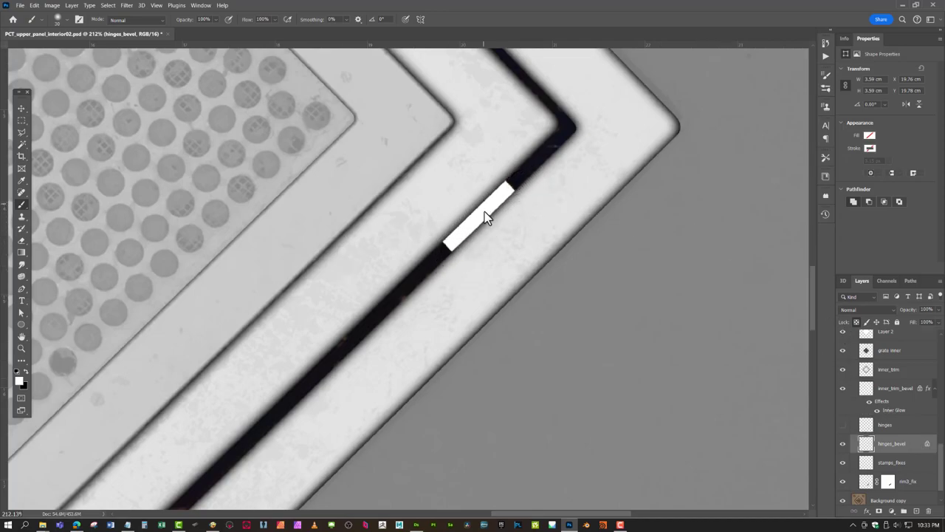
pyautogui.click(24, 374)
pyautogui.hotkey('ctrl', 'z')
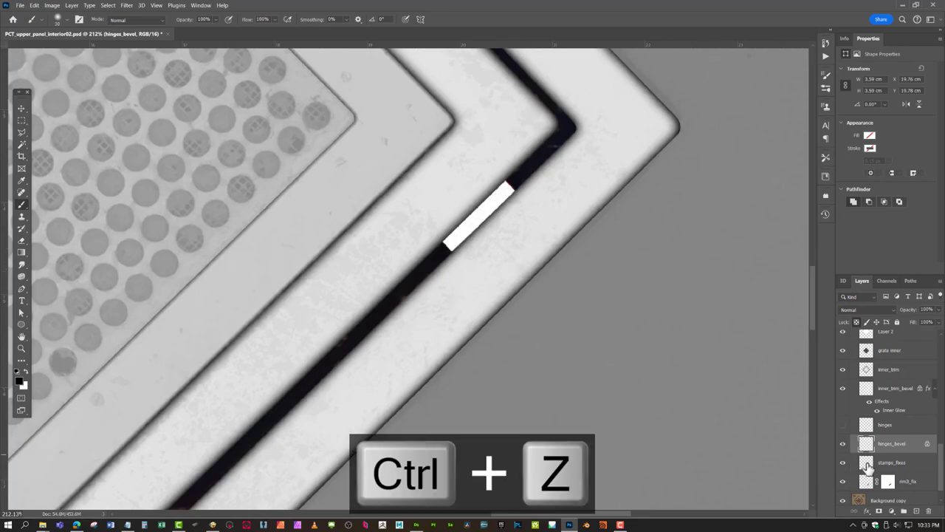
pyautogui.click(916, 511)
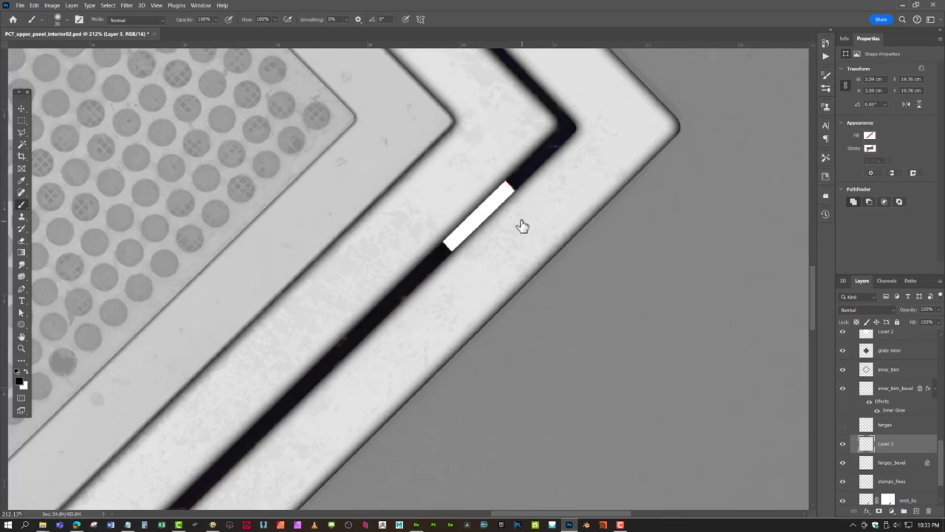
# - Try straight black brush strokes along the lower edge of the white hinge at two different brush sizes
pyautogui.click(527, 179)
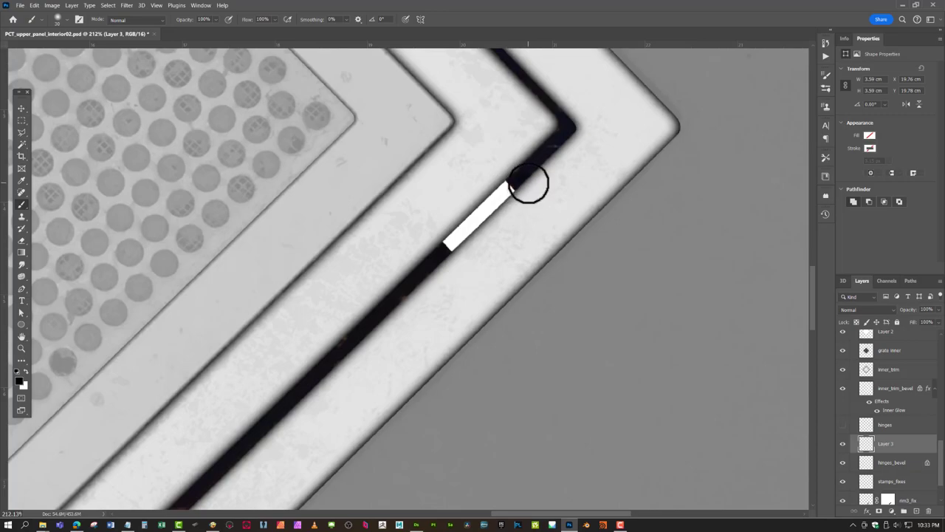
pyautogui.keyDown('shift'); pyautogui.click(436, 273); pyautogui.keyUp('shift')
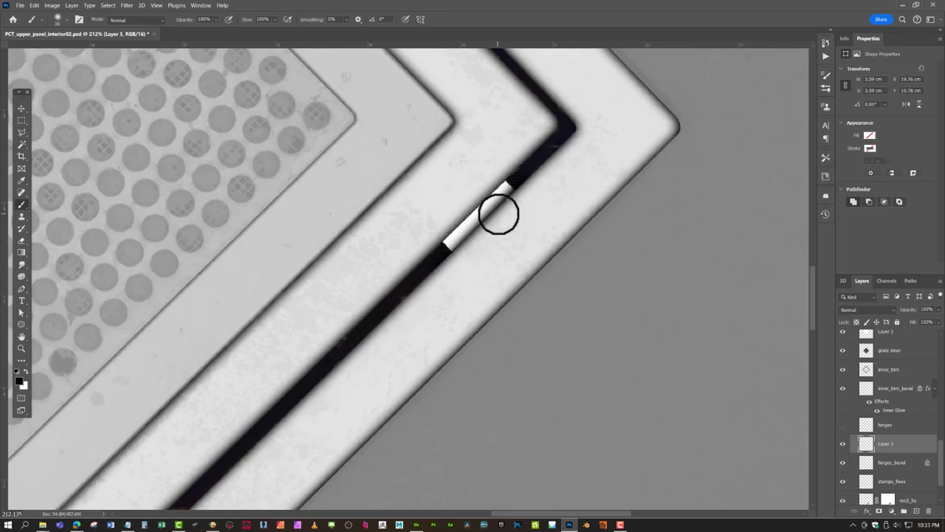
pyautogui.hotkey('ctrl', 'z')
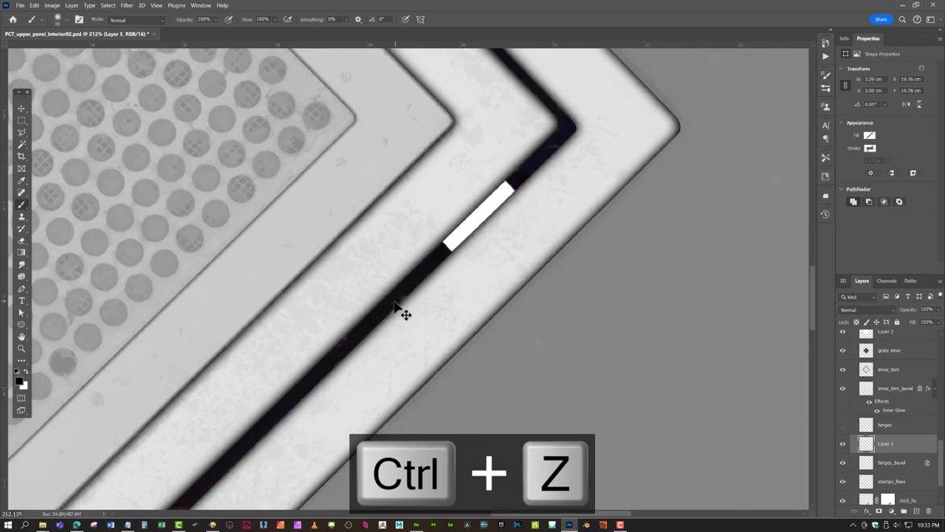
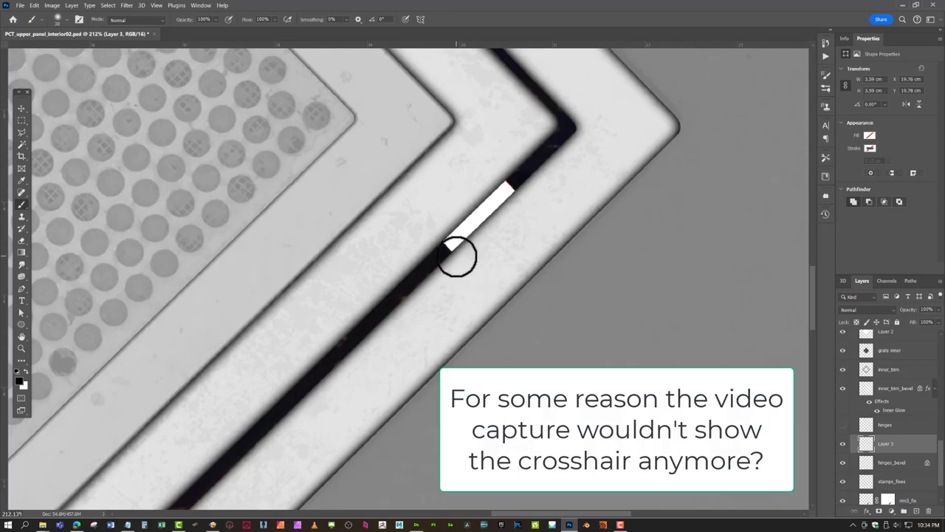
pyautogui.press('[')
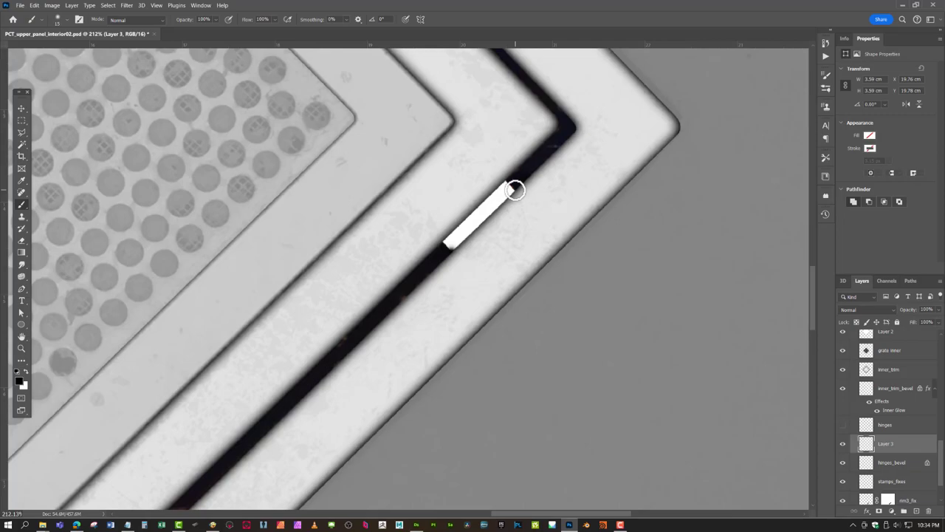
pyautogui.moveTo(515, 190); pyautogui.dragTo(513, 187)
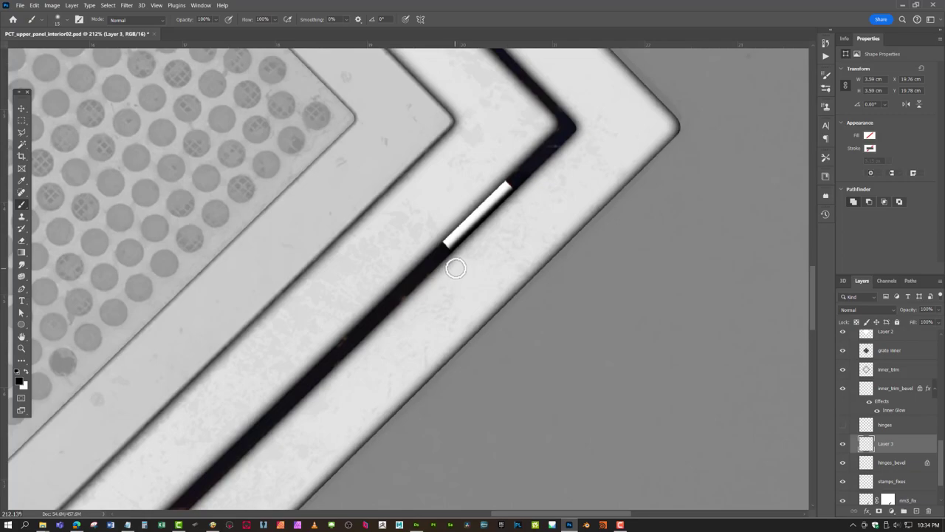
pyautogui.hotkey('ctrl', 'z')
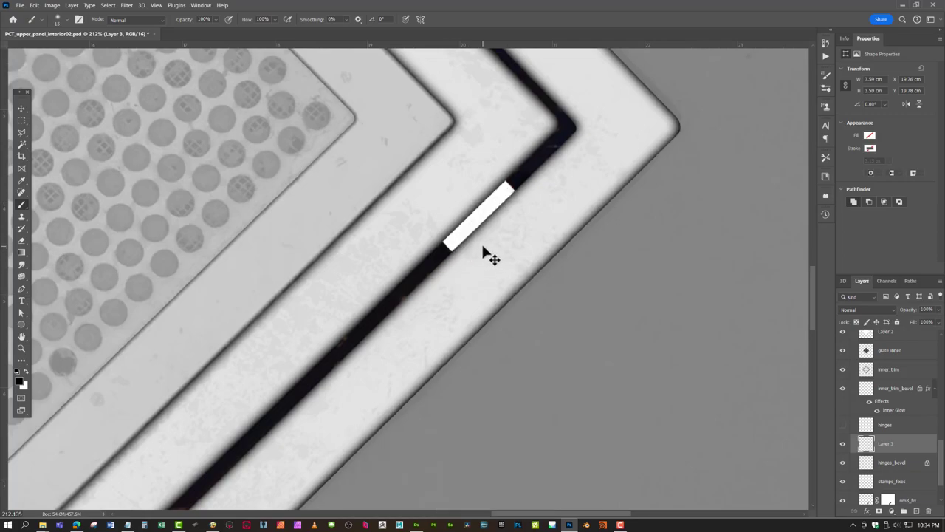
# - Enlarge the brush to 35 px and shade both long edges of the white hinge with straight black strokes on the new layer
pyautogui.press(']')
pyautogui.press(']')
pyautogui.press(']')
pyautogui.press(']')
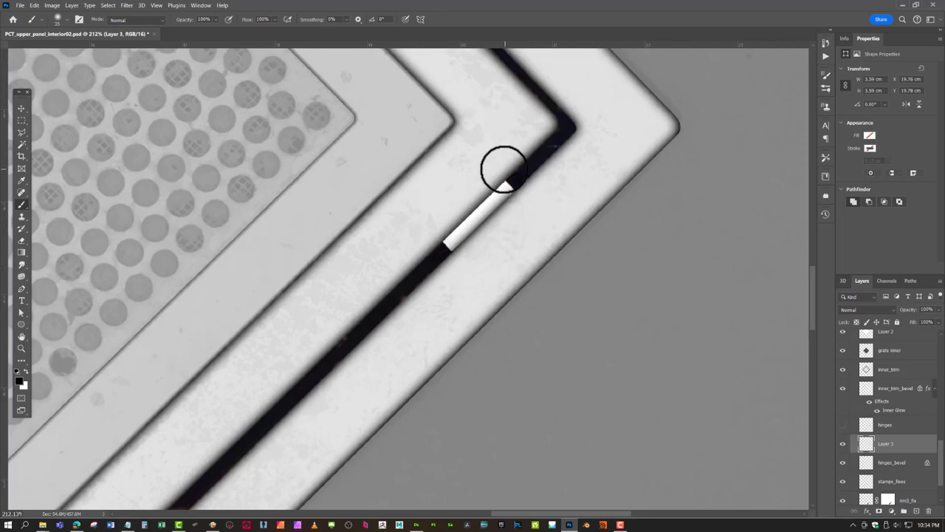
pyautogui.keyDown('shift'); pyautogui.click(498, 172); pyautogui.keyUp('shift')
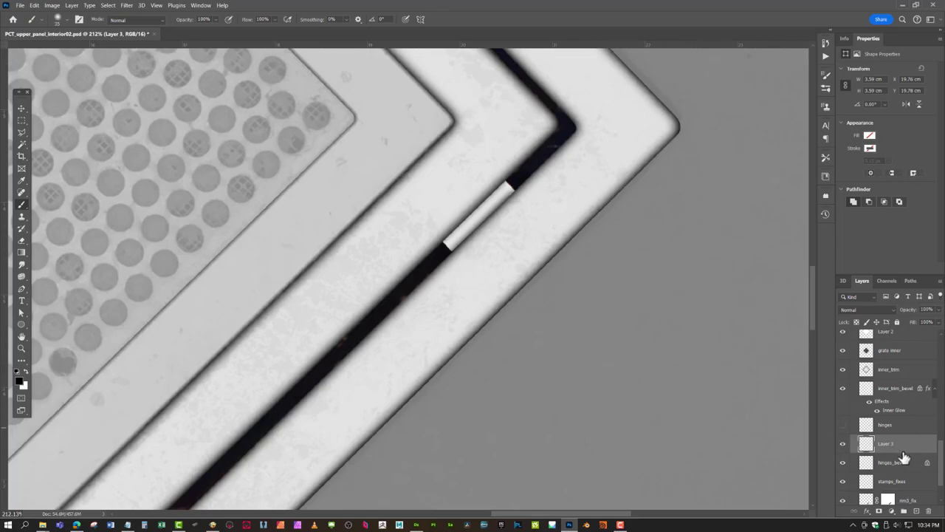
# - Shade the lower hinge's long edges on Layer 3 and merge that layer down into hinges_bevel
pyautogui.moveTo(400, 394); pyautogui.dragTo(565, 200)
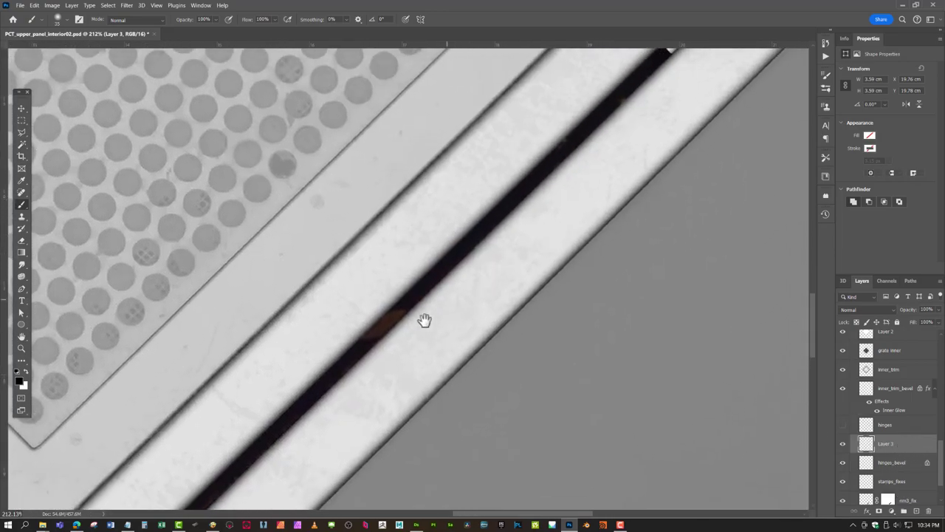
pyautogui.moveTo(337, 361); pyautogui.dragTo(588, 63)
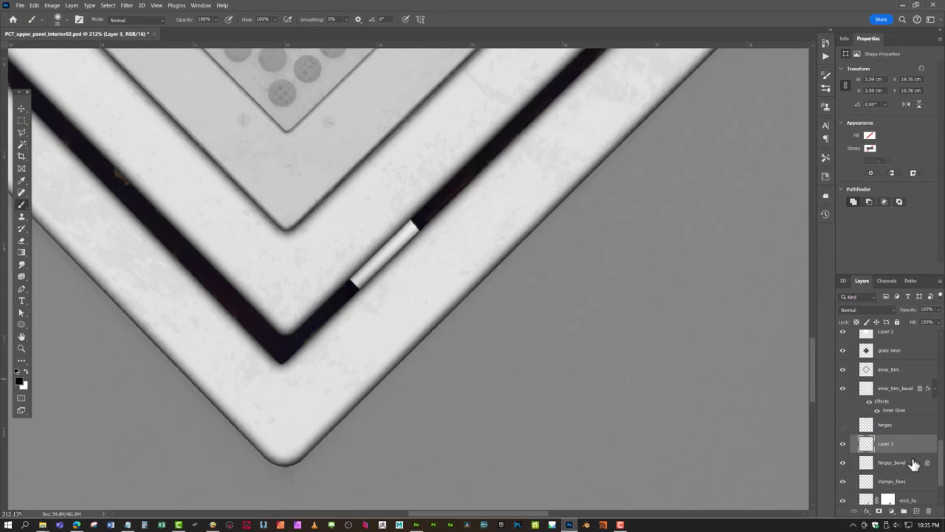
pyautogui.hotkey('ctrl', 'e')
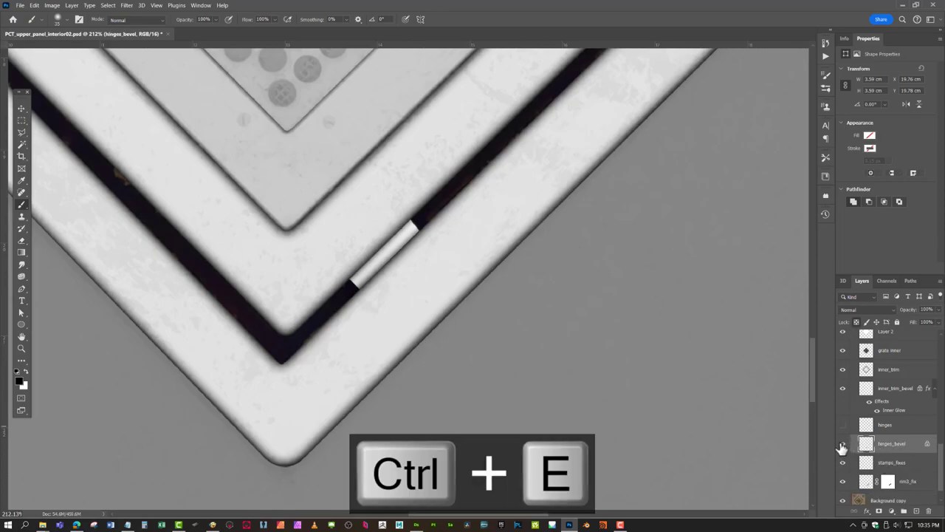
pyautogui.click(842, 444)
pyautogui.click(842, 443)
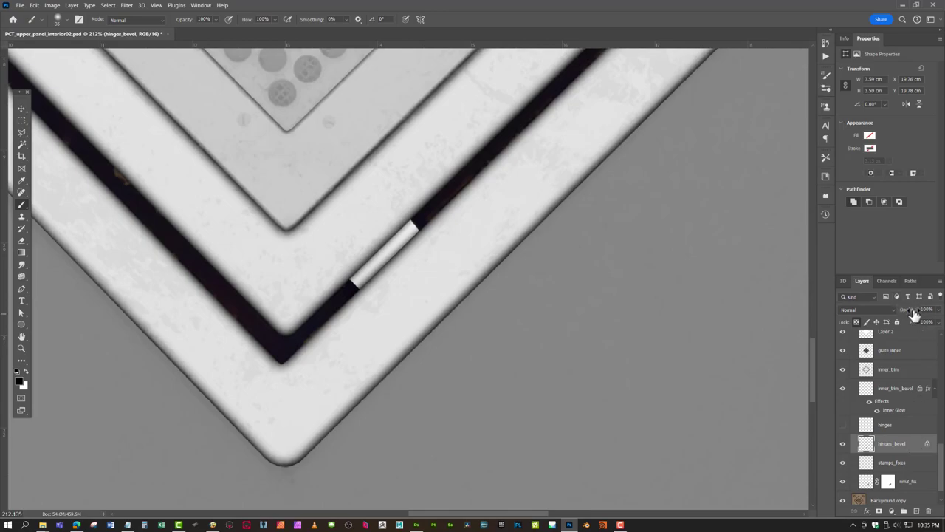
# - Show the original hinges layer above hinges_bevel and set its opacity to 25%
pyautogui.click(916, 464)
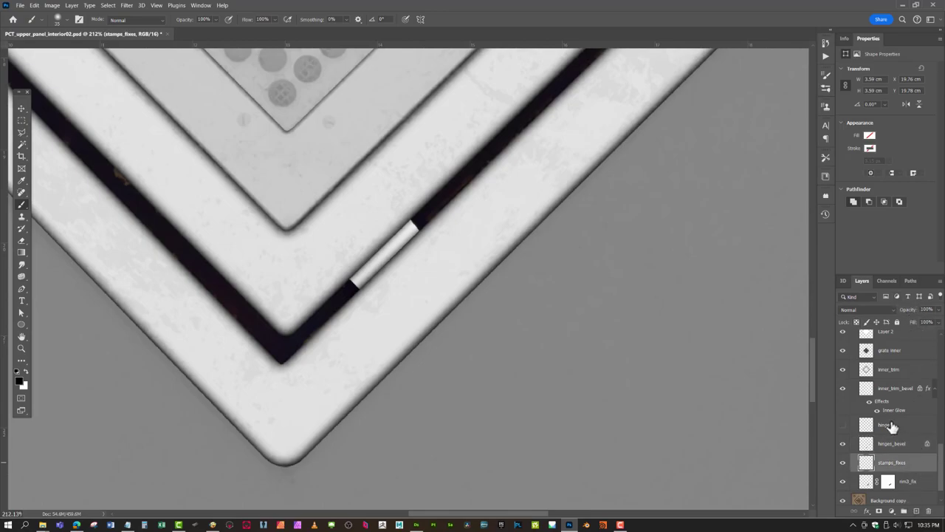
pyautogui.click(842, 426)
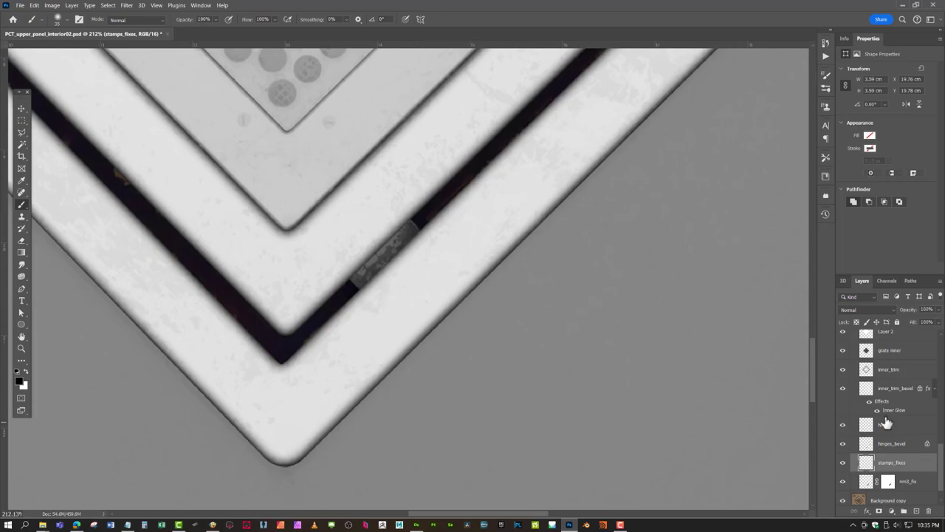
pyautogui.click(912, 443)
pyautogui.click(913, 426)
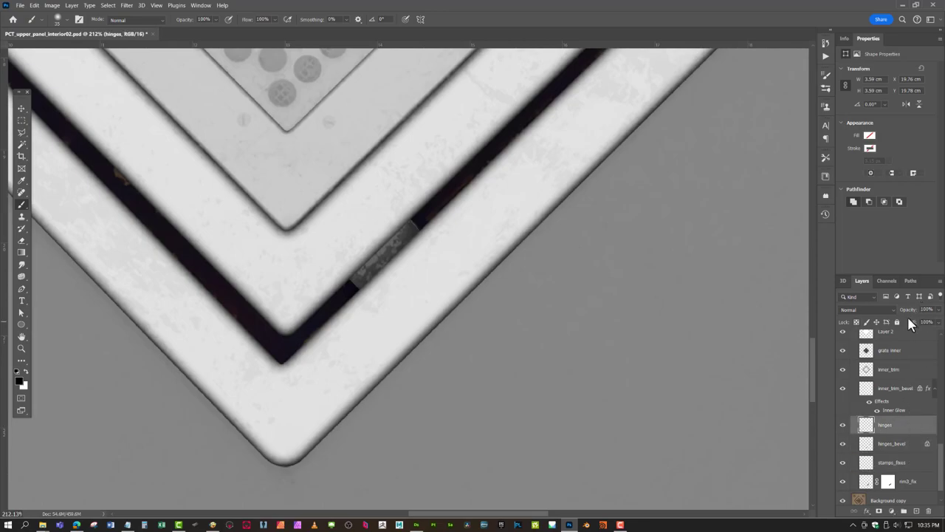
pyautogui.moveTo(910, 313); pyautogui.dragTo(876, 315)
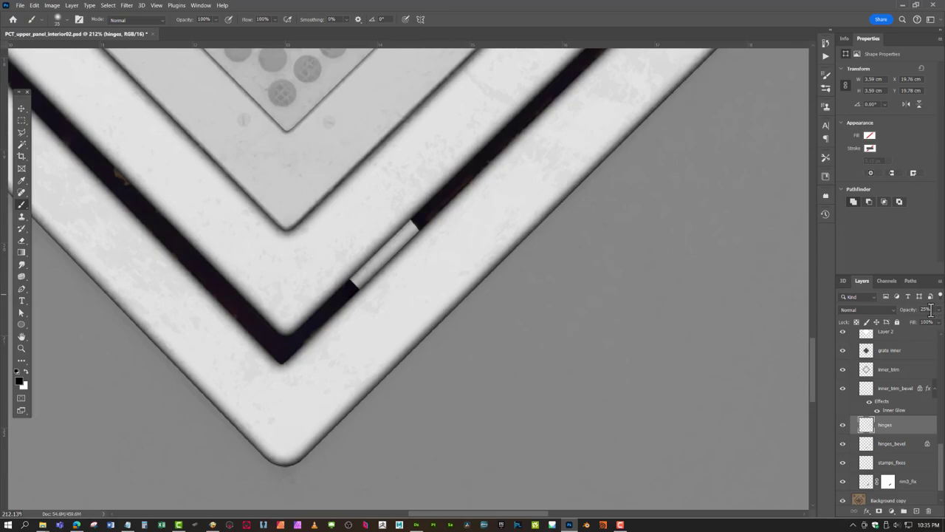
# - Examine the complete height texture, including the diamond panel, its hinges and the four light discs
pyautogui.press('z')
pyautogui.moveTo(424, 274); pyautogui.dragTo(386, 247)
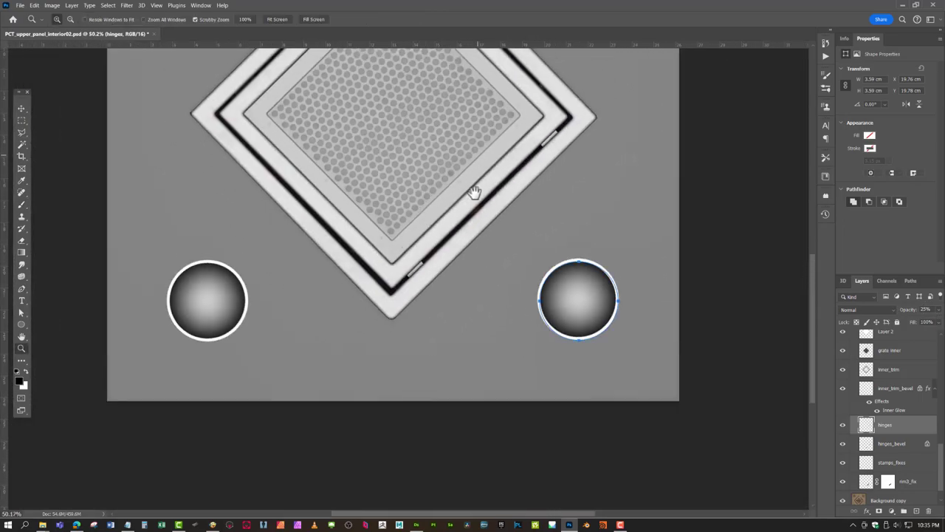
pyautogui.moveTo(475, 160); pyautogui.dragTo(455, 312)
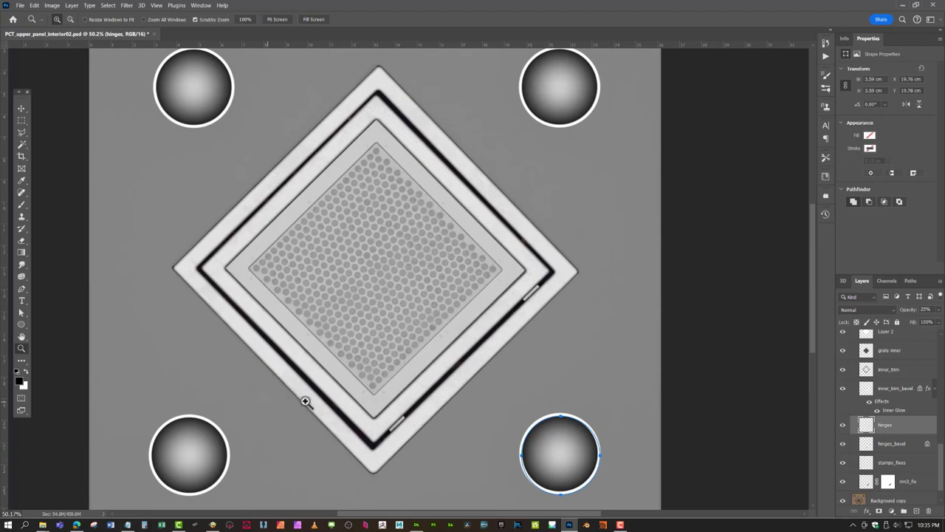
pyautogui.moveTo(357, 355); pyautogui.dragTo(370, 364)
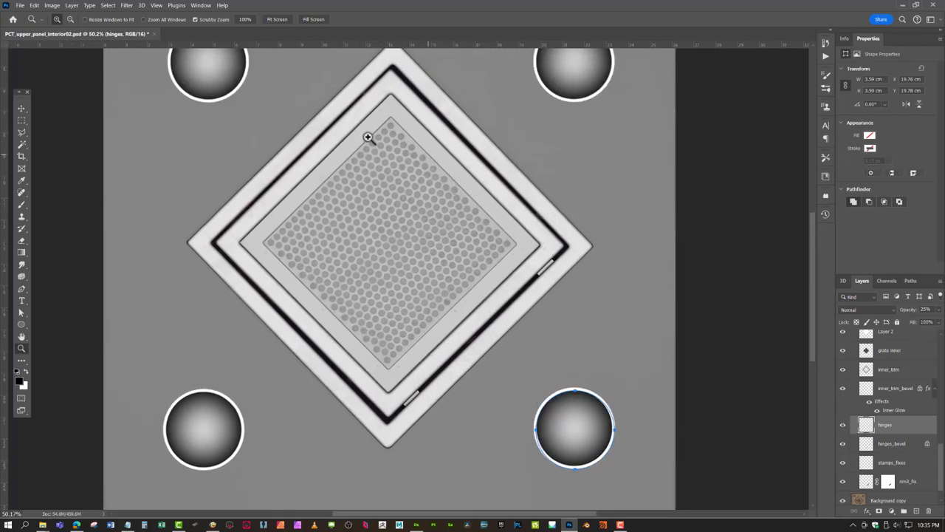
pyautogui.moveTo(413, 266); pyautogui.dragTo(396, 293)
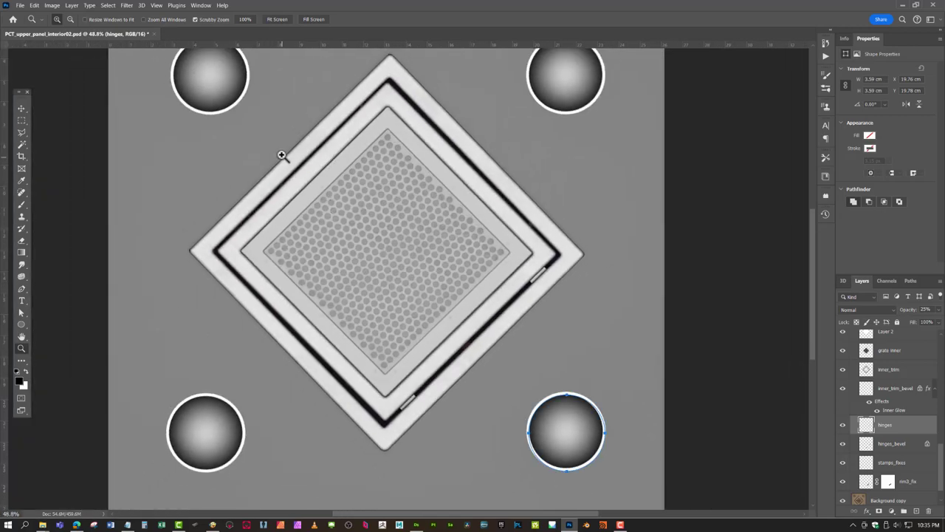
pyautogui.moveTo(357, 254); pyautogui.dragTo(349, 249)
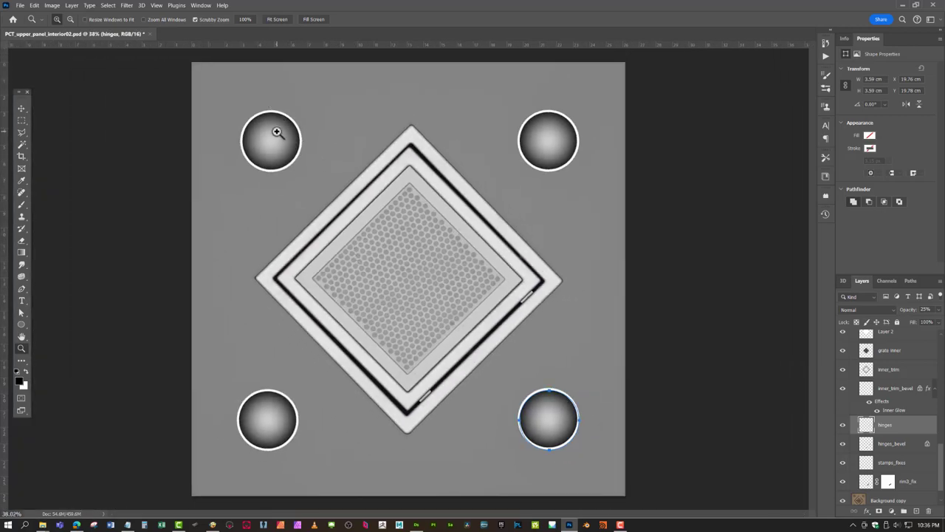
# - Save a PNG copy of the texture, replacing the existing PCT_upper_panel_interior02_height.png and accepting the PNG format options
pyautogui.click(21, 6)
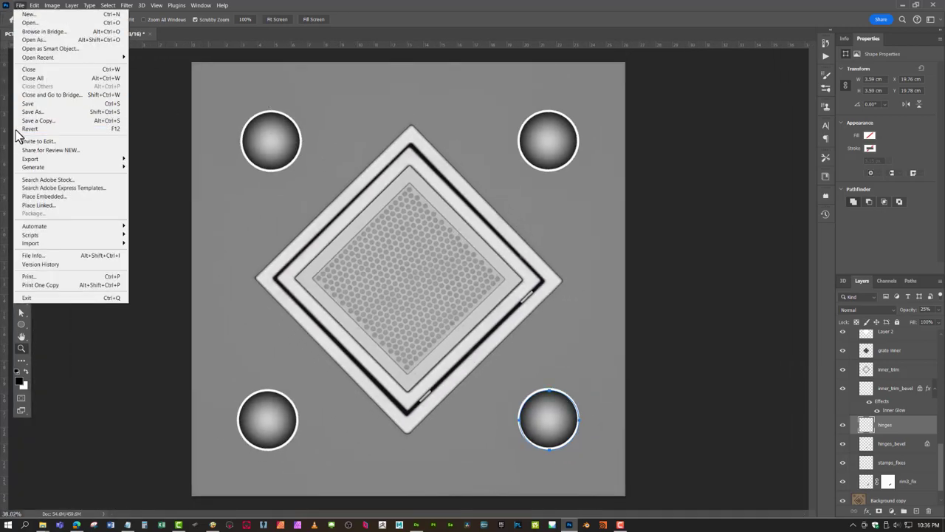
pyautogui.click(45, 121)
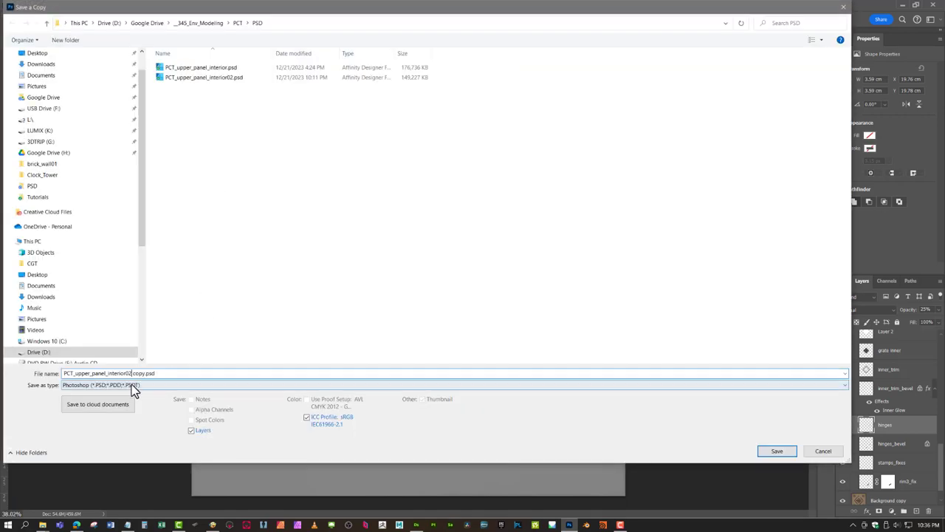
pyautogui.click(131, 384)
pyautogui.click(89, 483)
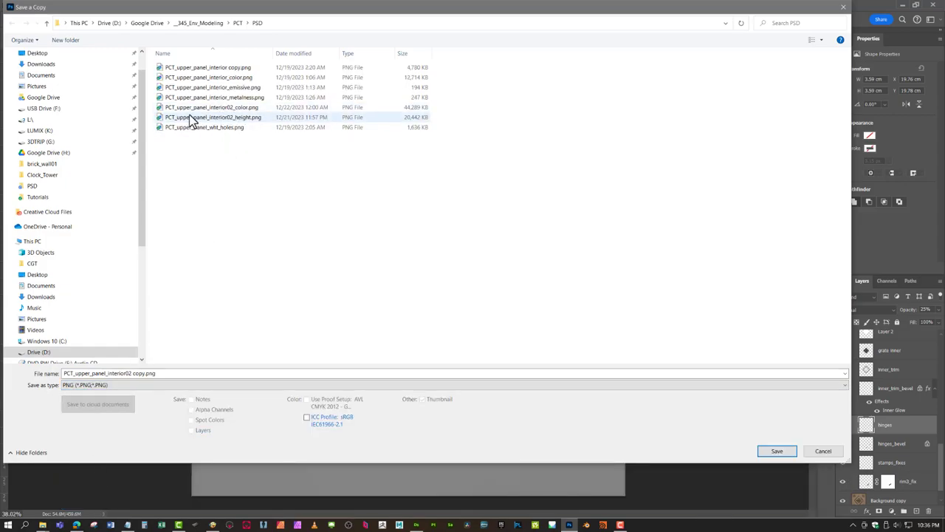
pyautogui.click(208, 118)
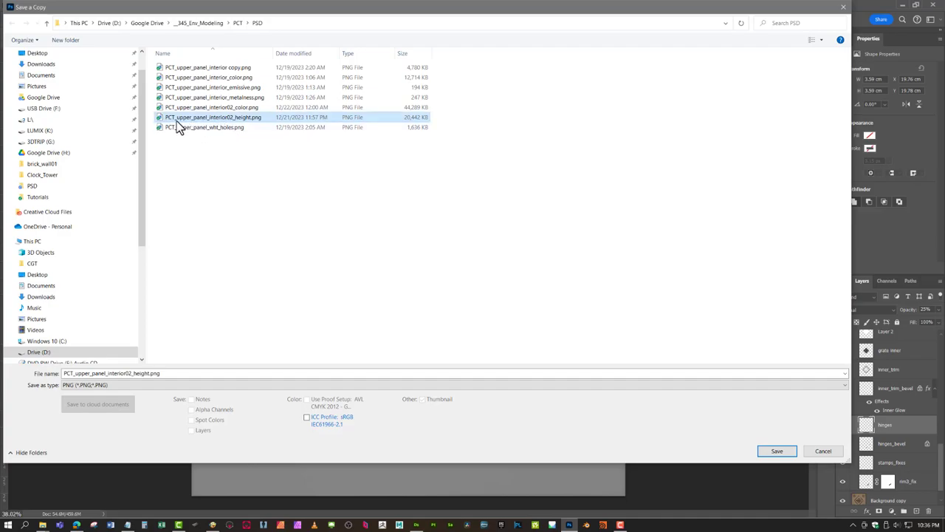
pyautogui.click(777, 450)
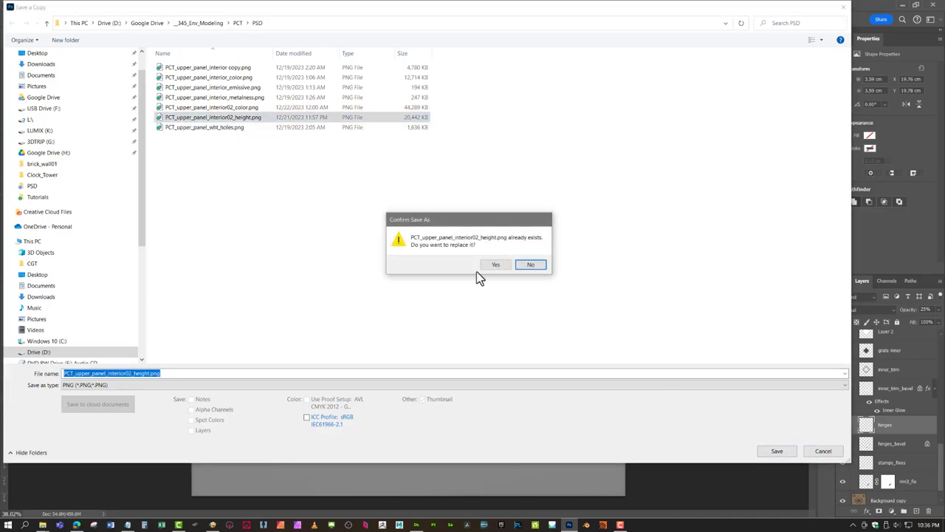
pyautogui.click(495, 265)
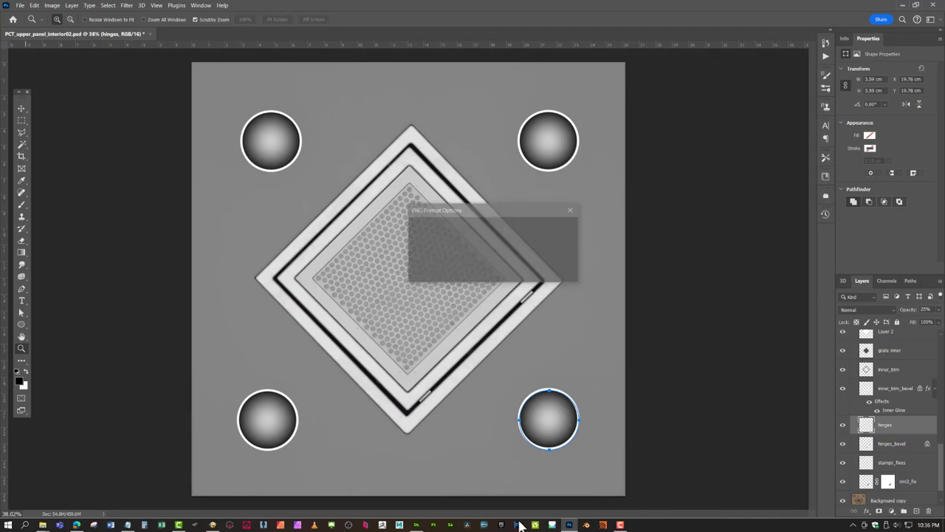
pyautogui.click(550, 231)
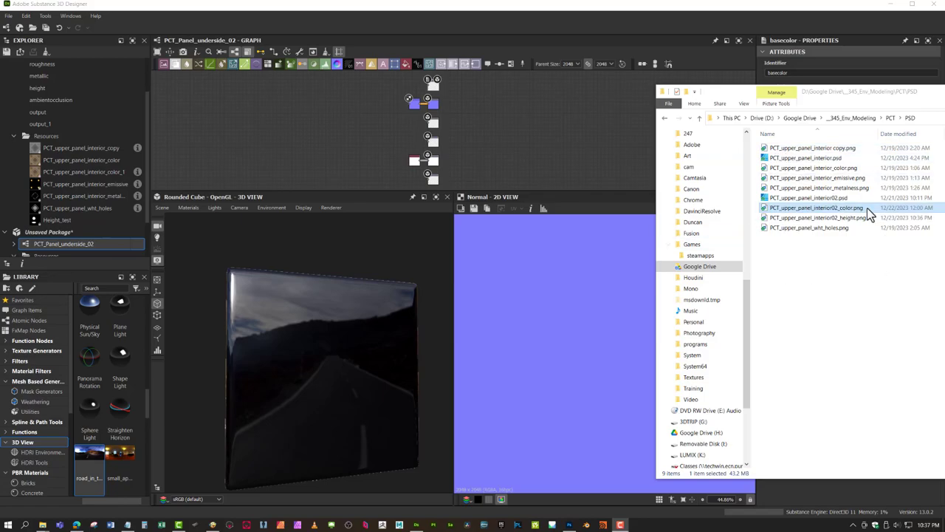
# - In Substance 3D Designer, link PCT_upper_panel_interior02_height.png into the graph, reusing the existing resource, and place its node left of the Normal node
pyautogui.click(812, 218)
pyautogui.moveTo(807, 225); pyautogui.dragTo(376, 134)
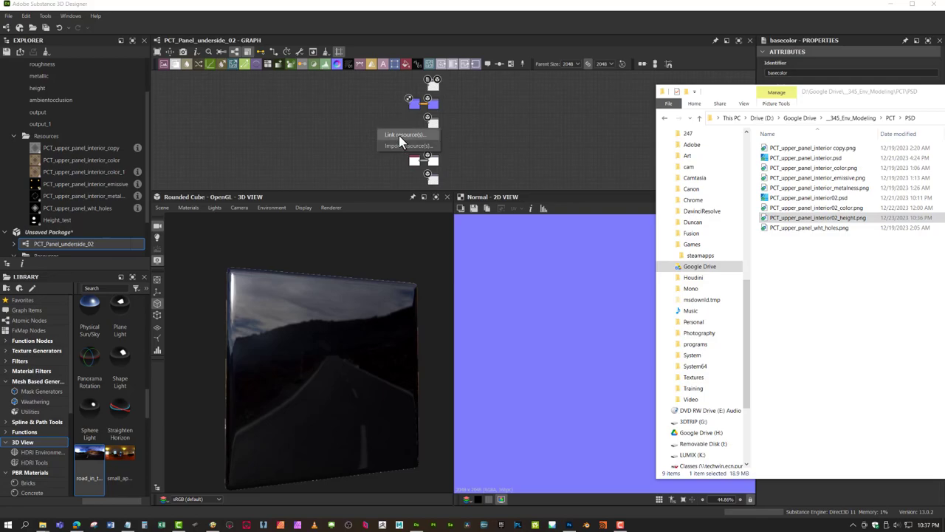
pyautogui.click(400, 139)
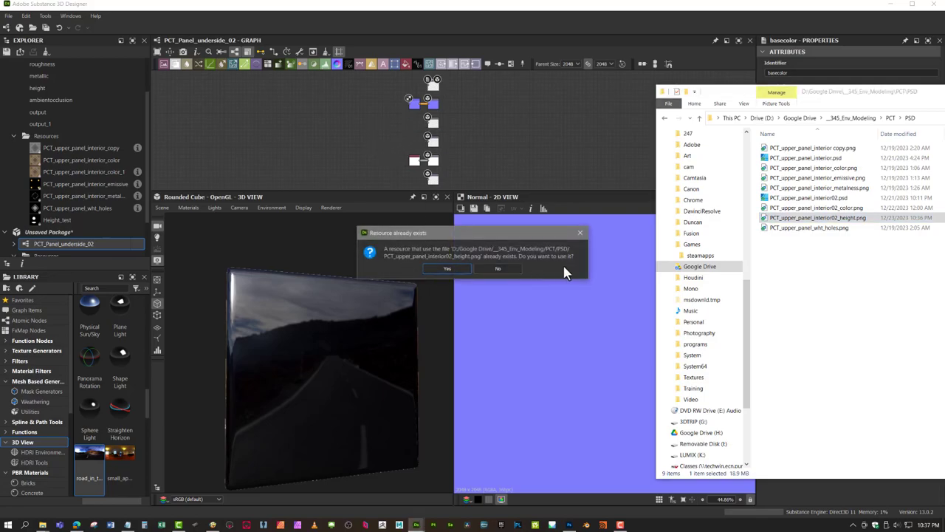
pyautogui.click(453, 270)
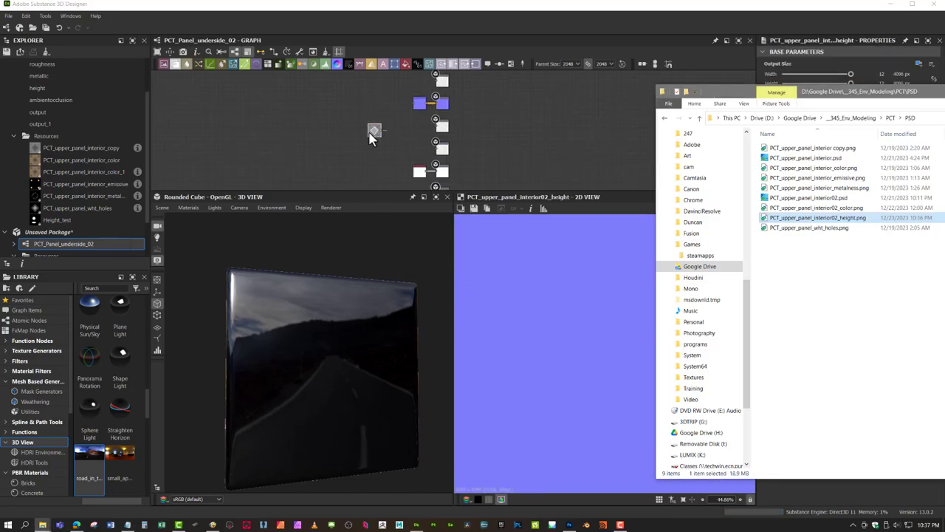
pyautogui.scroll(3, 363, 130)
pyautogui.click(431, 158)
pyautogui.scroll(-2, 433, 164)
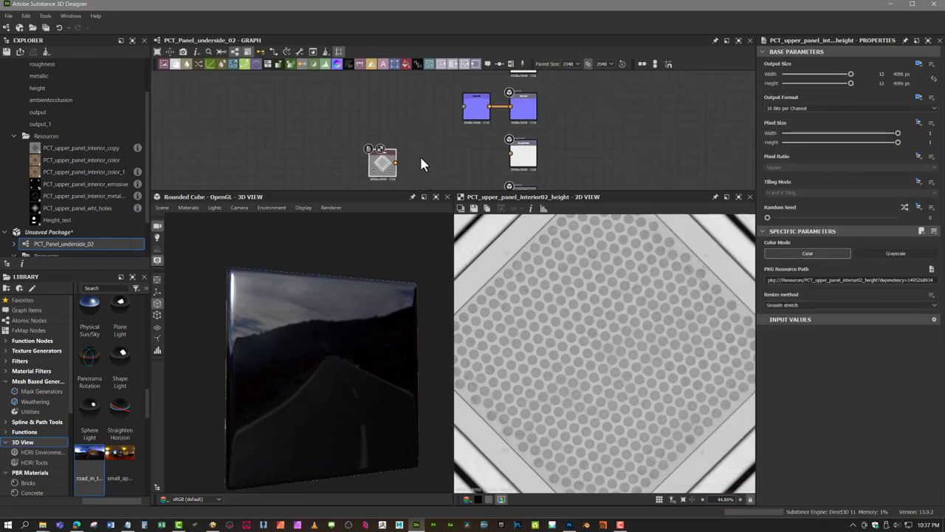
pyautogui.moveTo(382, 171); pyautogui.dragTo(321, 155)
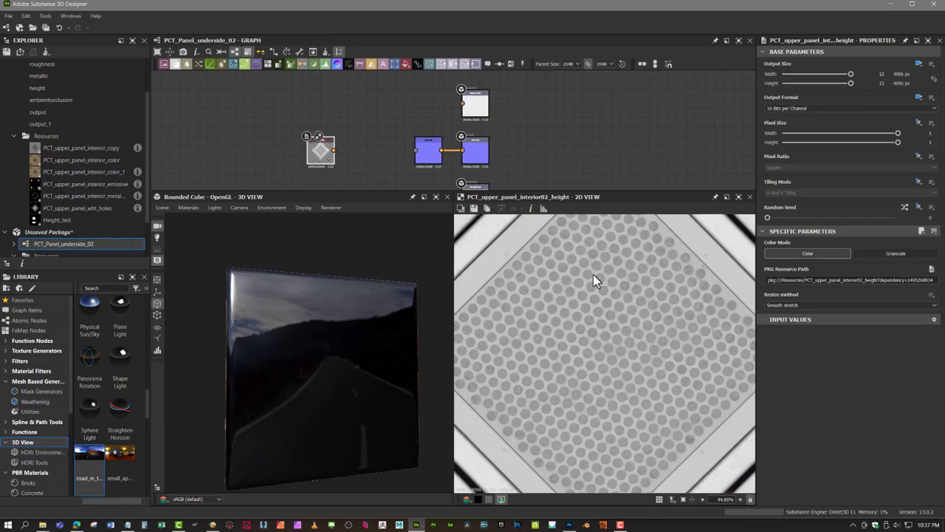
# - Switch back to Photoshop and collapse the panels layer group
pyautogui.click(569, 524)
pyautogui.scroll(5, 856, 399)
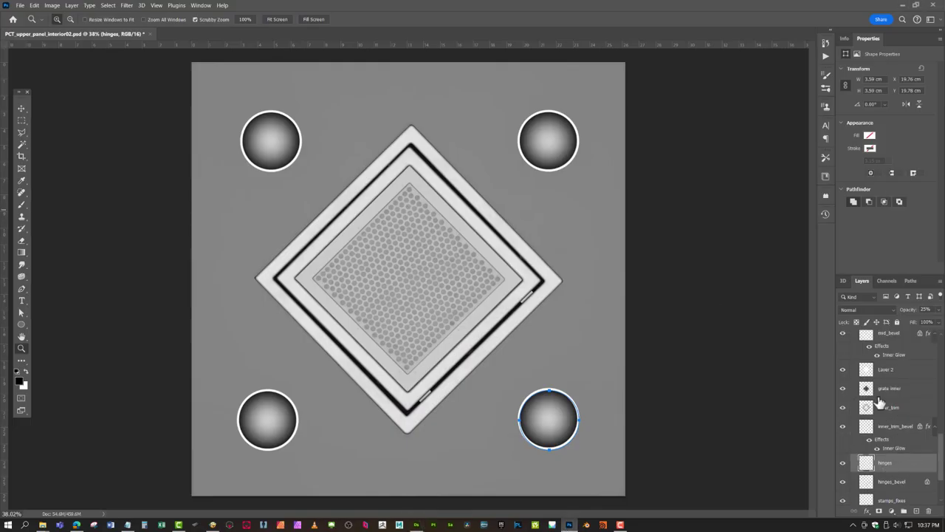
pyautogui.scroll(-6, 878, 376)
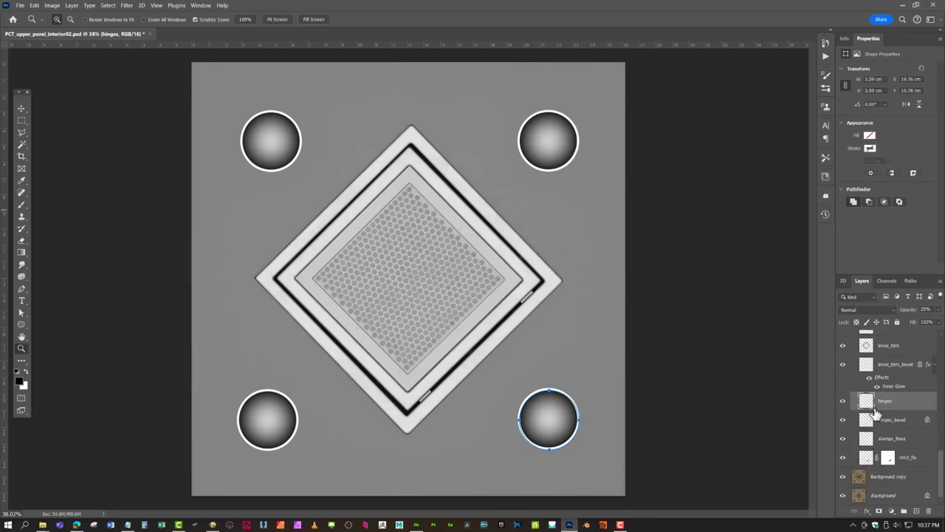
pyautogui.click(928, 463)
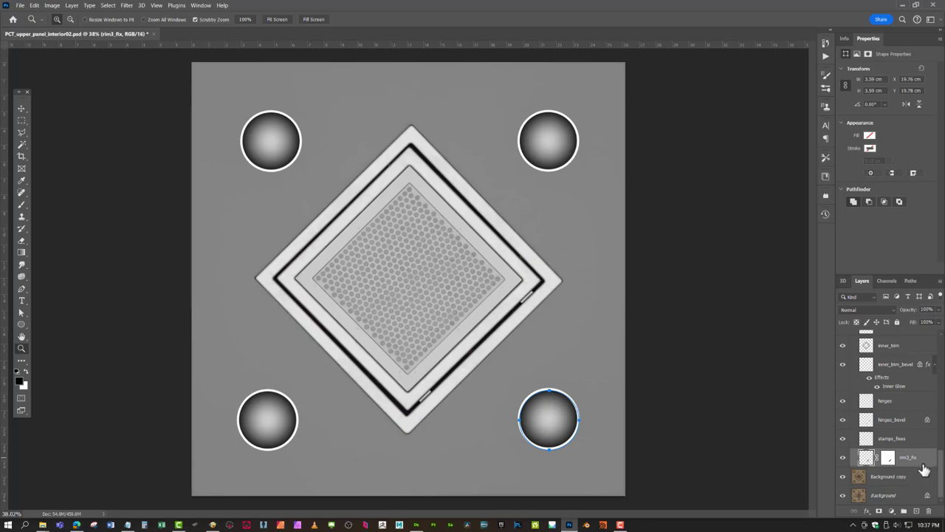
pyautogui.click(908, 421)
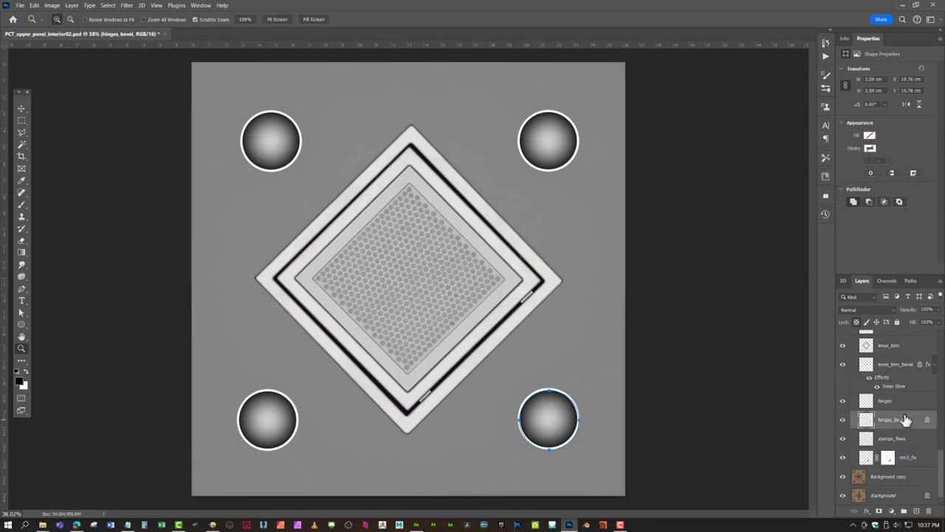
pyautogui.scroll(2, 909, 418)
pyautogui.scroll(4, 908, 419)
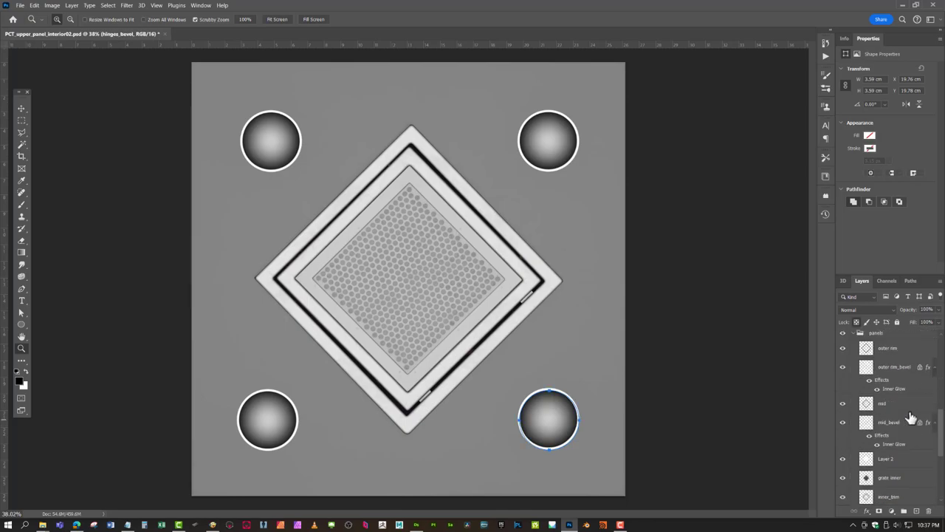
pyautogui.click(856, 392)
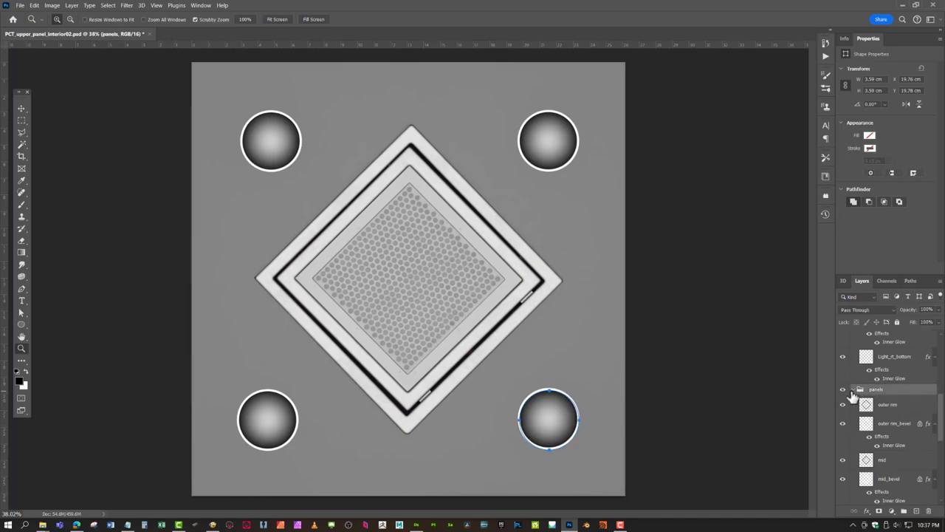
pyautogui.click(854, 390)
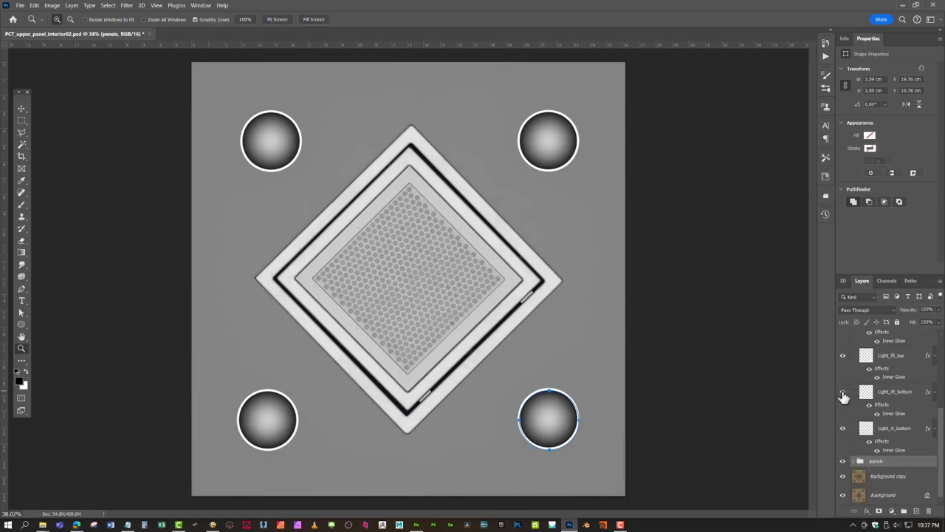
# - Hide the panels, light_discs and Boring_part groups, and collapse the four light layers' effects and the light_discs group
pyautogui.click(843, 393)
pyautogui.click(843, 392)
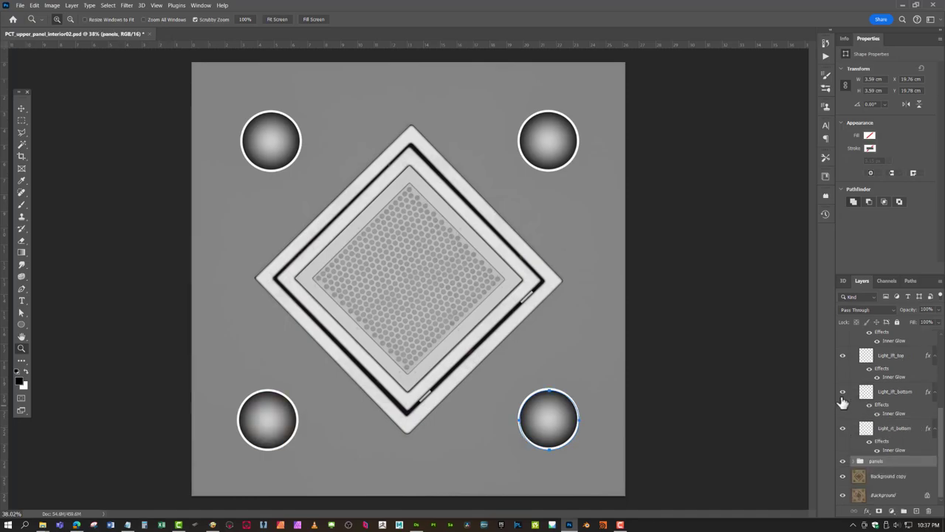
pyautogui.click(843, 461)
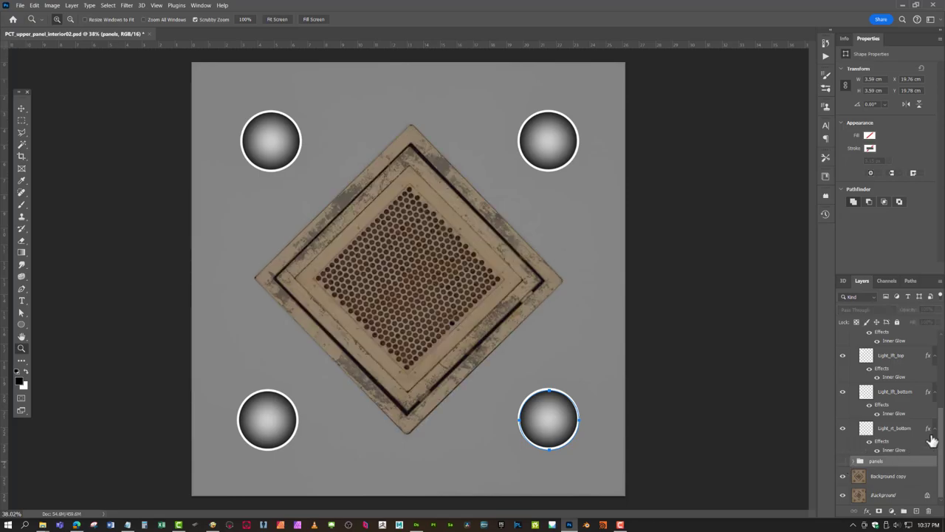
pyautogui.click(934, 429)
pyautogui.click(934, 410)
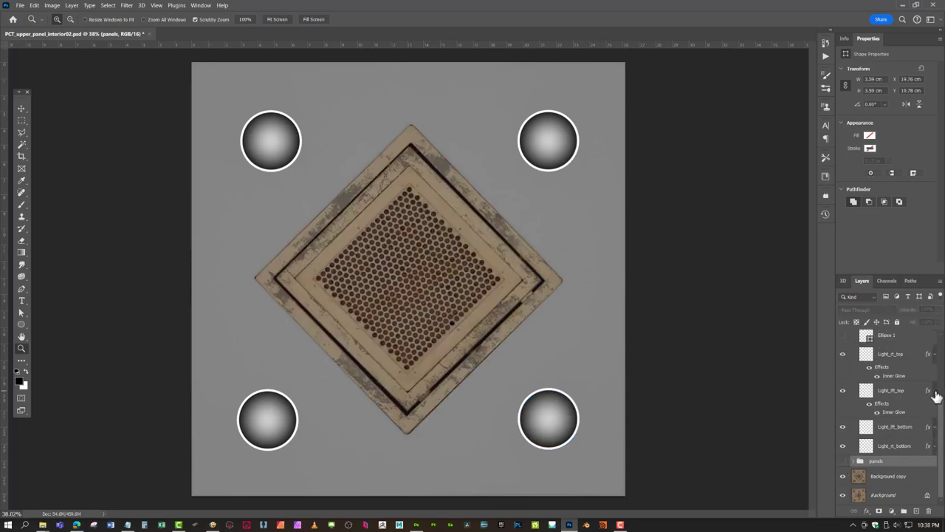
pyautogui.click(935, 393)
pyautogui.click(935, 374)
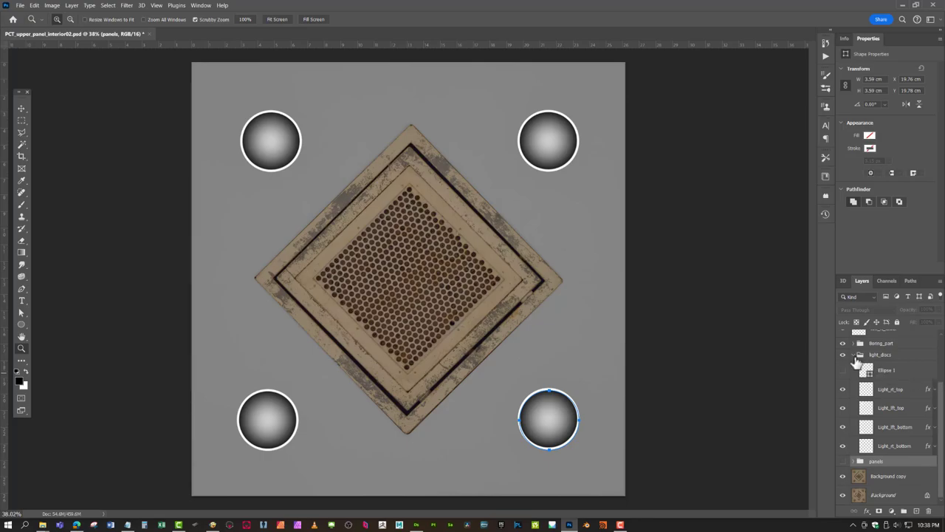
pyautogui.click(854, 355)
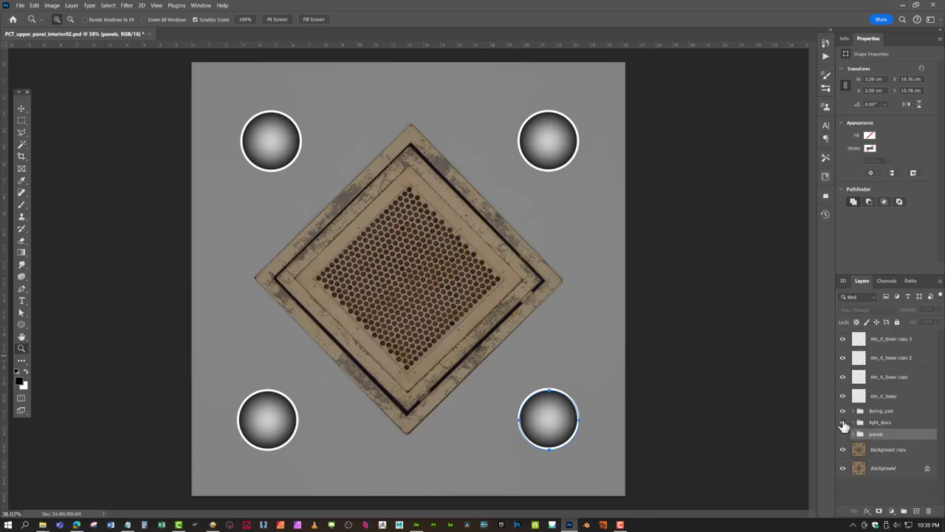
pyautogui.click(842, 420)
# - Group the four light rim layers, from rim_rt_lower to its copy 3, as LIGHT_RIMS and hide the group
pyautogui.click(915, 396)
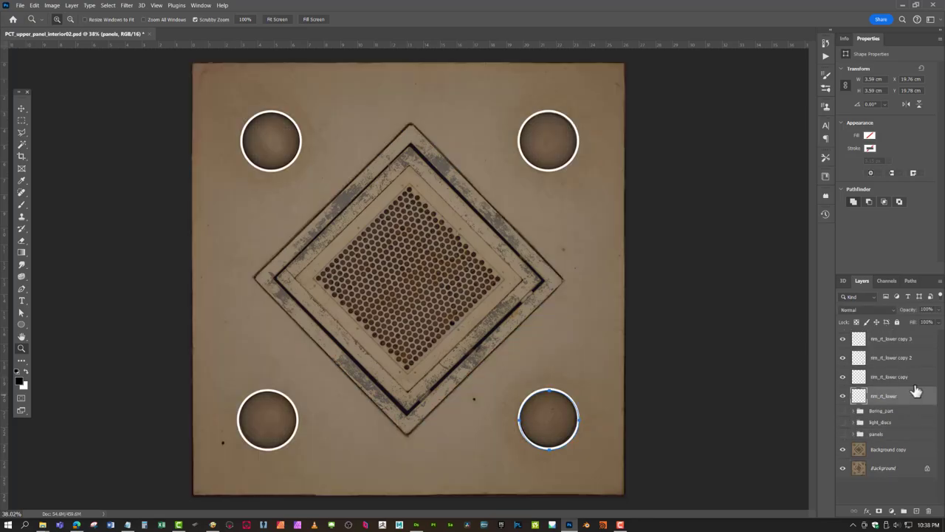
pyautogui.keyDown('shift'); pyautogui.click(920, 341); pyautogui.keyUp('shift')
pyautogui.hotkey('ctrl', 'g')
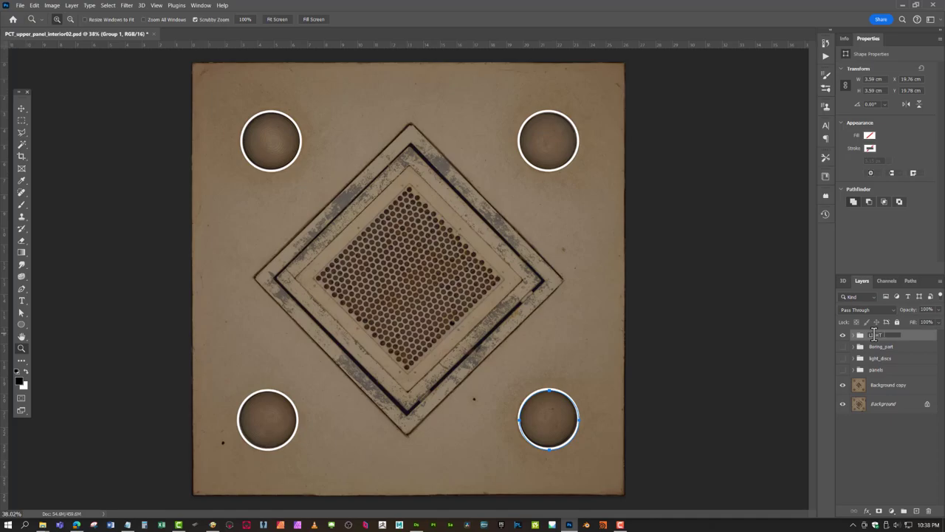
pyautogui.press('Return')
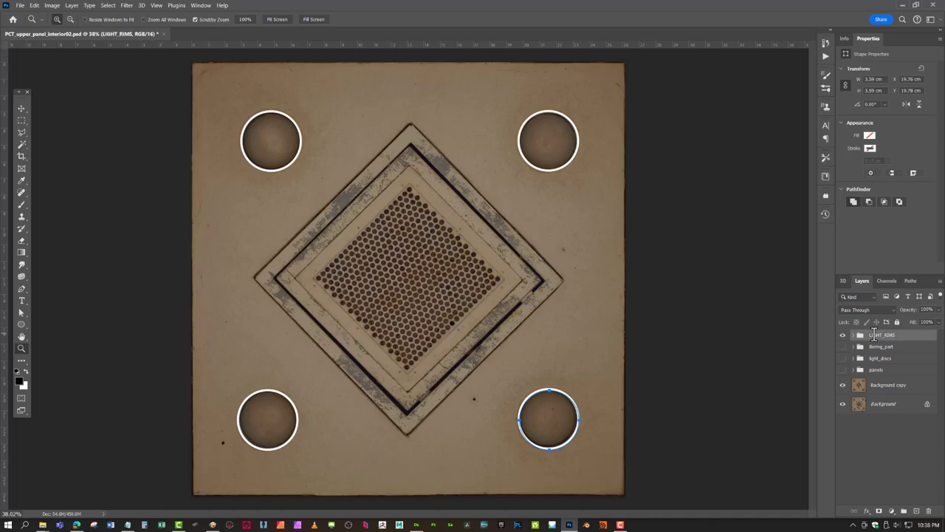
pyautogui.click(844, 336)
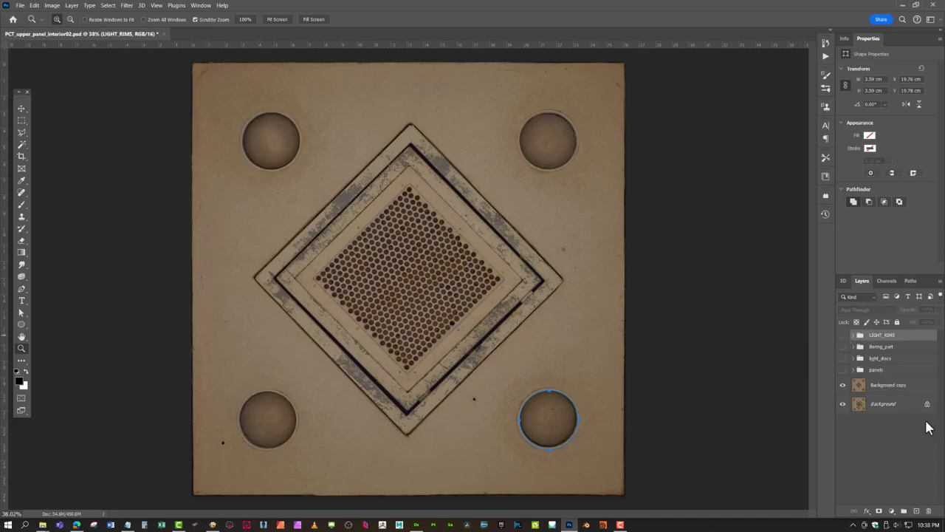
# - Move the stamps_fixes and rim3_fix layers out of the panels group to just above Background copy, and collapse the group
pyautogui.click(853, 369)
pyautogui.scroll(-5, 908, 451)
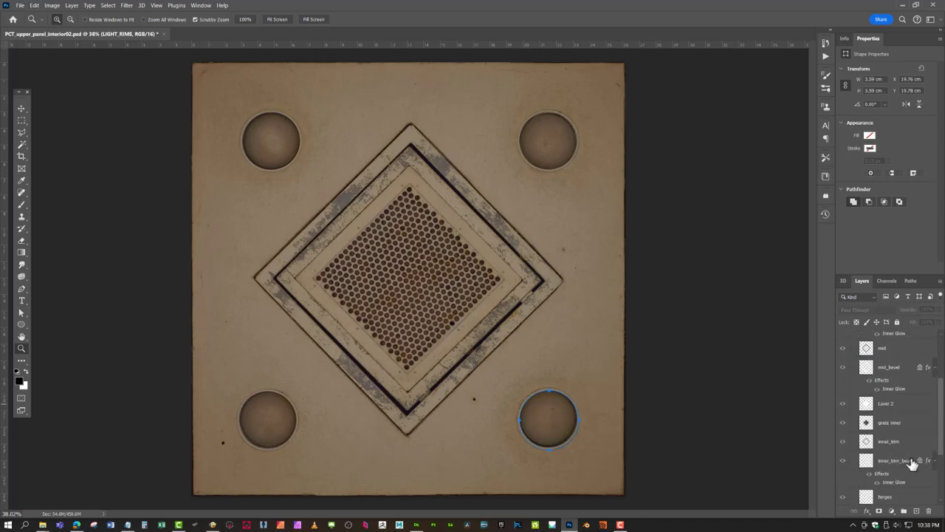
pyautogui.click(920, 454)
pyautogui.keyDown('shift'); pyautogui.click(920, 442); pyautogui.keyUp('shift')
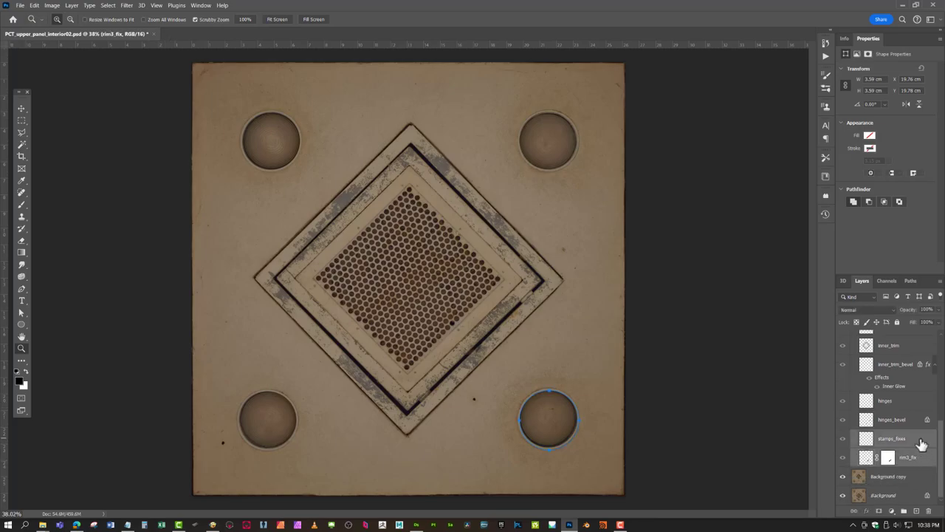
pyautogui.moveTo(920, 443); pyautogui.dragTo(839, 470)
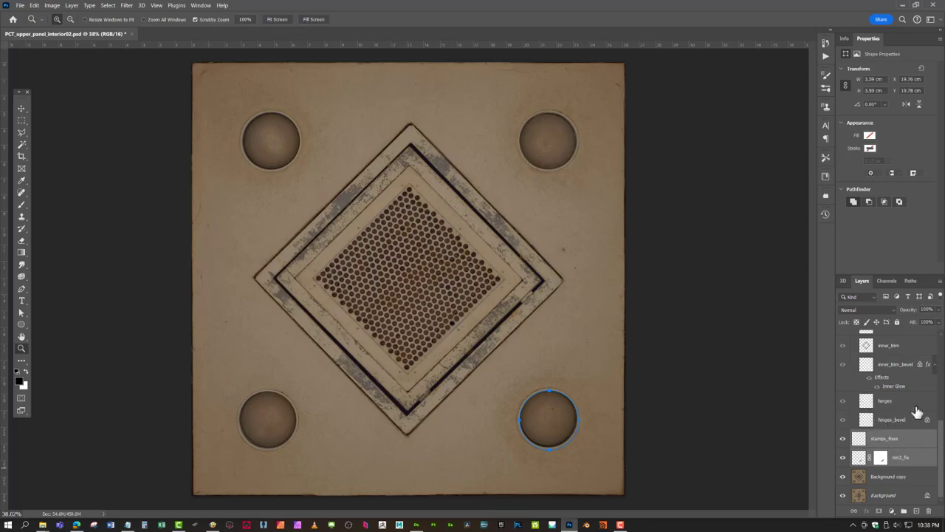
pyautogui.scroll(1, 919, 417)
pyautogui.scroll(7, 857, 388)
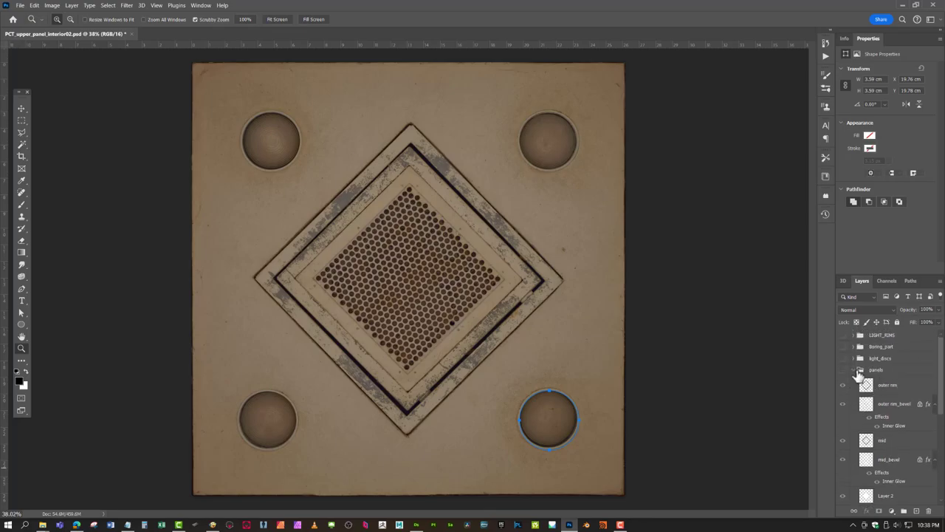
pyautogui.click(853, 370)
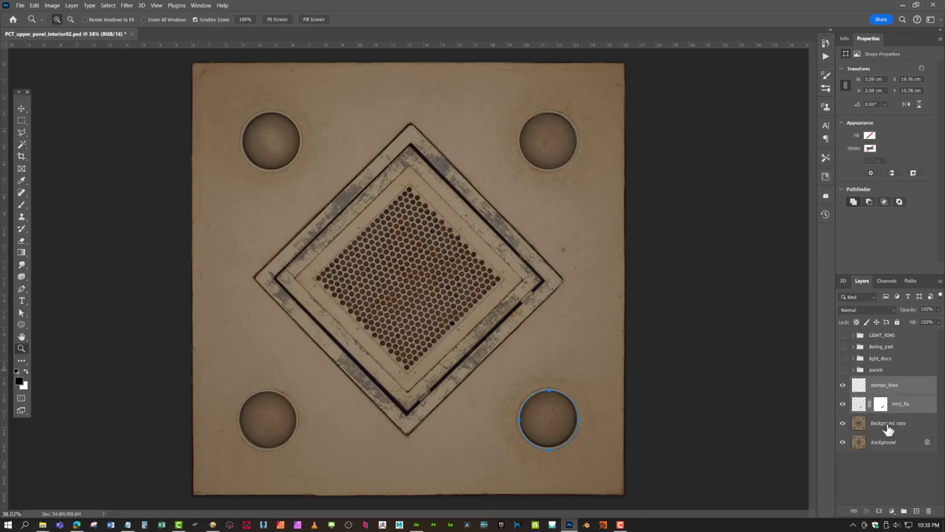
pyautogui.click(20, 5)
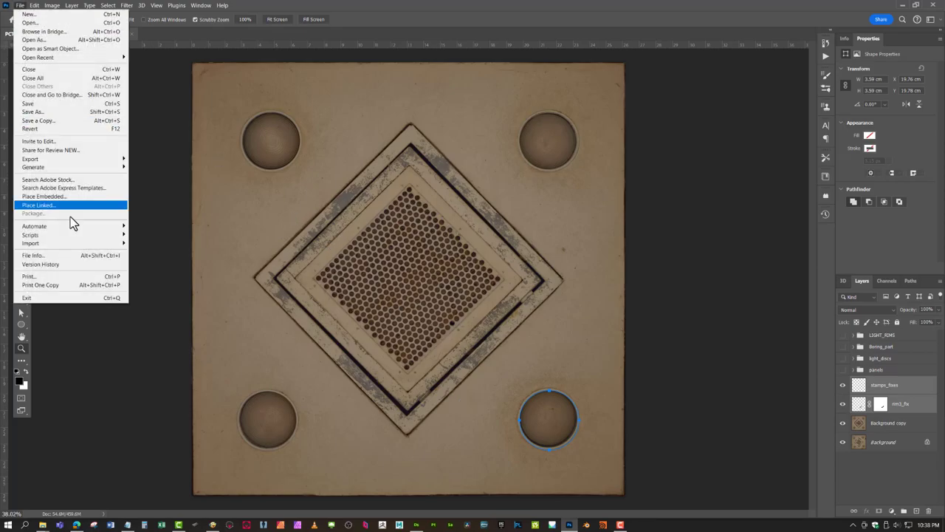
pyautogui.click(49, 119)
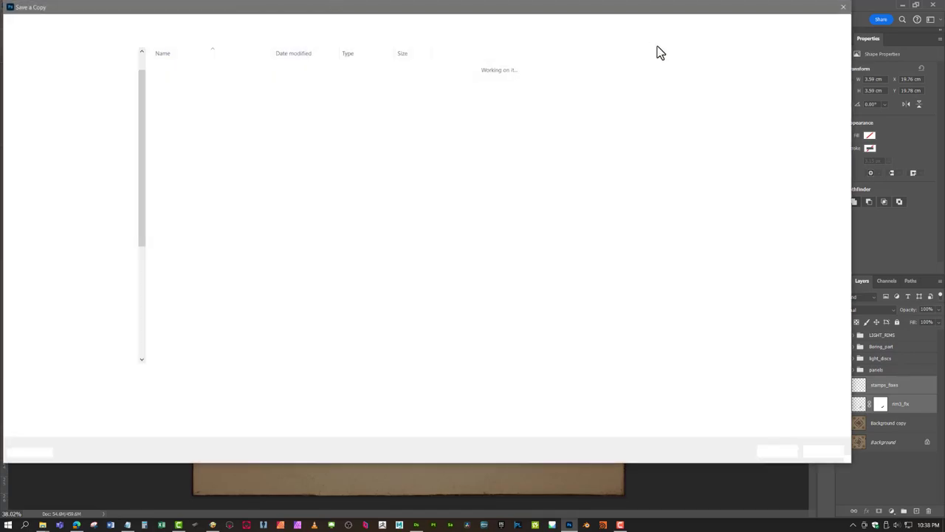
pyautogui.click(844, 9)
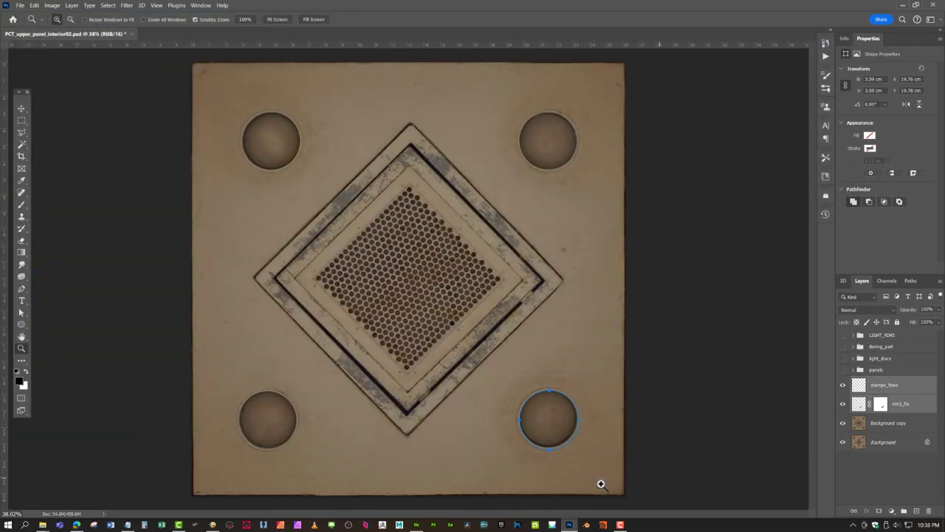
# - In Substance 3D Designer, link PCT_upper_panel_interior02_color.png into the graph, connect it to the Base Color output and check the cube
pyautogui.click(415, 524)
pyautogui.click(42, 524)
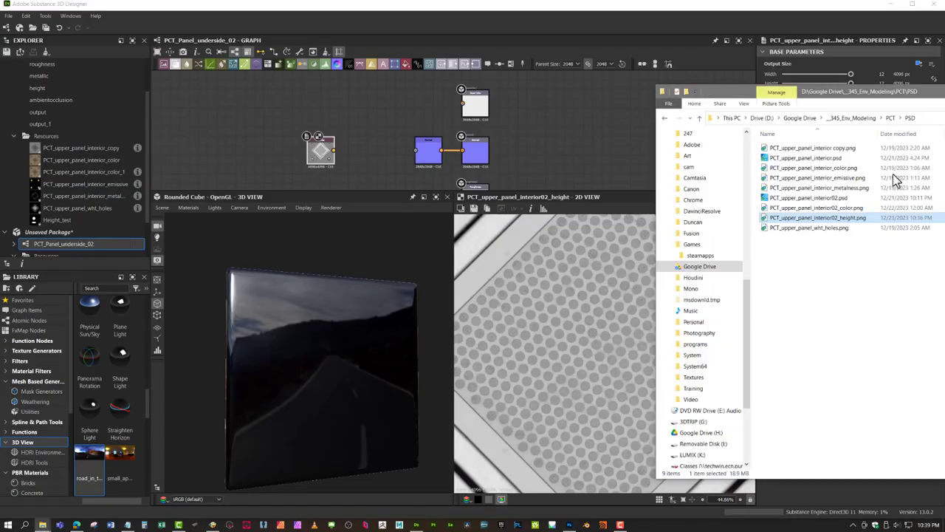
pyautogui.click(818, 209)
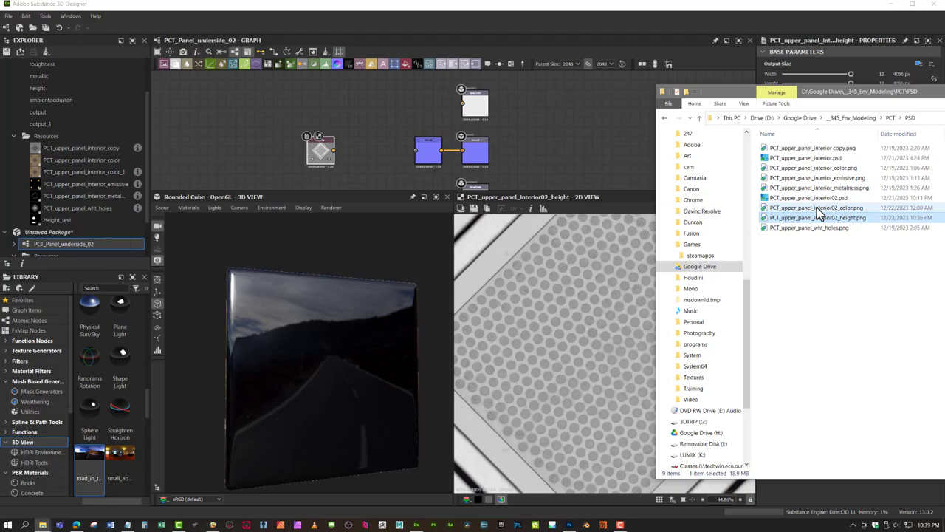
pyautogui.moveTo(796, 209); pyautogui.dragTo(377, 115)
pyautogui.click(447, 269)
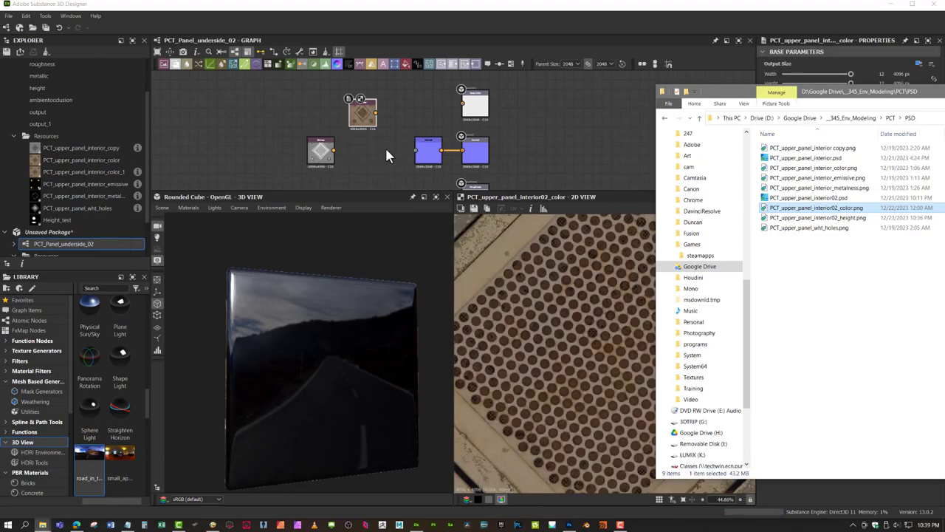
pyautogui.click(392, 148)
pyautogui.moveTo(365, 120); pyautogui.dragTo(464, 116)
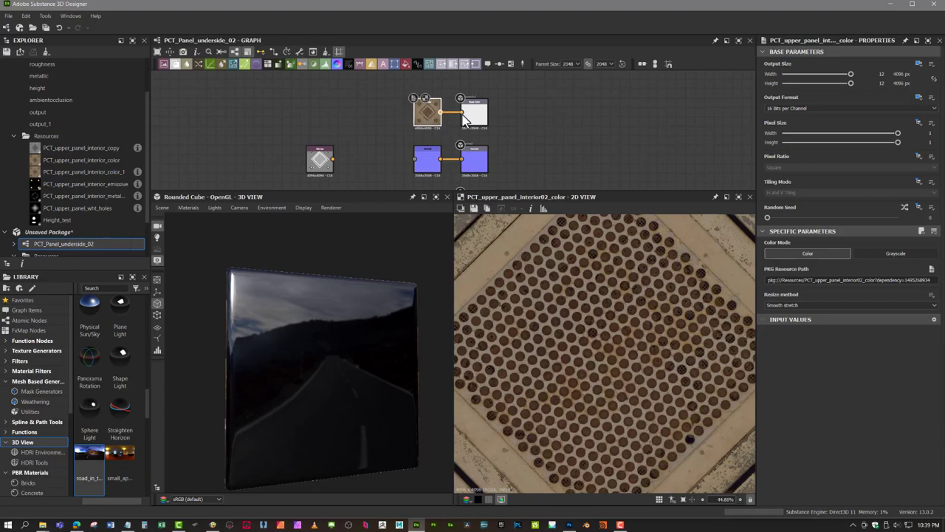
pyautogui.scroll(7, 476, 111)
pyautogui.moveTo(261, 324); pyautogui.dragTo(325, 373)
# - Insert a Grayscale Conversion node between the height bitmap and the Normal node, connect them, and inspect the relief on the cube
pyautogui.scroll(-4, 365, 161)
pyautogui.hotkey('ctrl', 'v')
pyautogui.moveTo(214, 155); pyautogui.dragTo(303, 151)
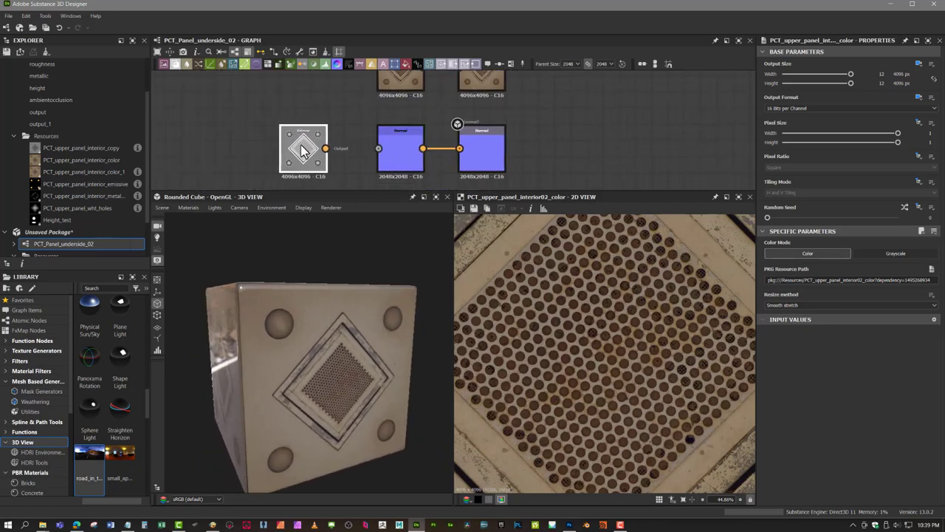
pyautogui.scroll(3, 391, 144)
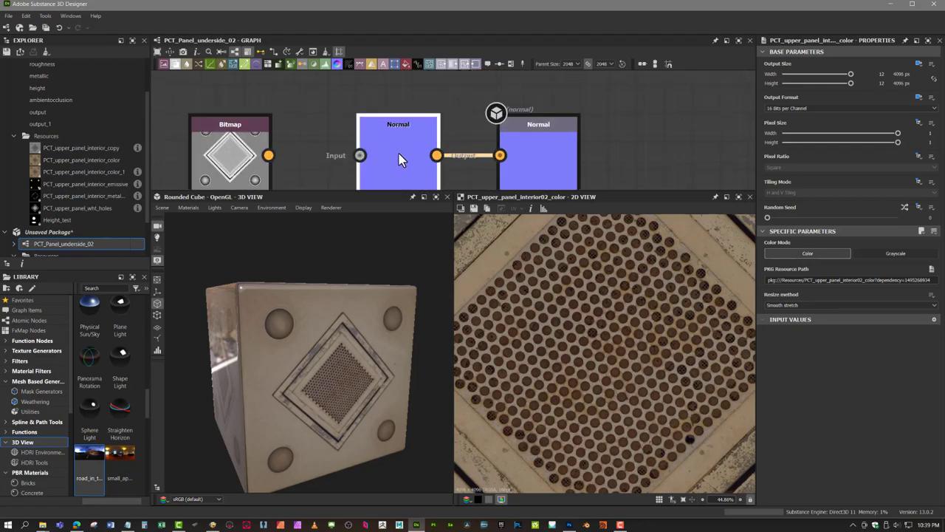
pyautogui.click(399, 154)
pyautogui.press('f')
pyautogui.moveTo(336, 147); pyautogui.dragTo(295, 147)
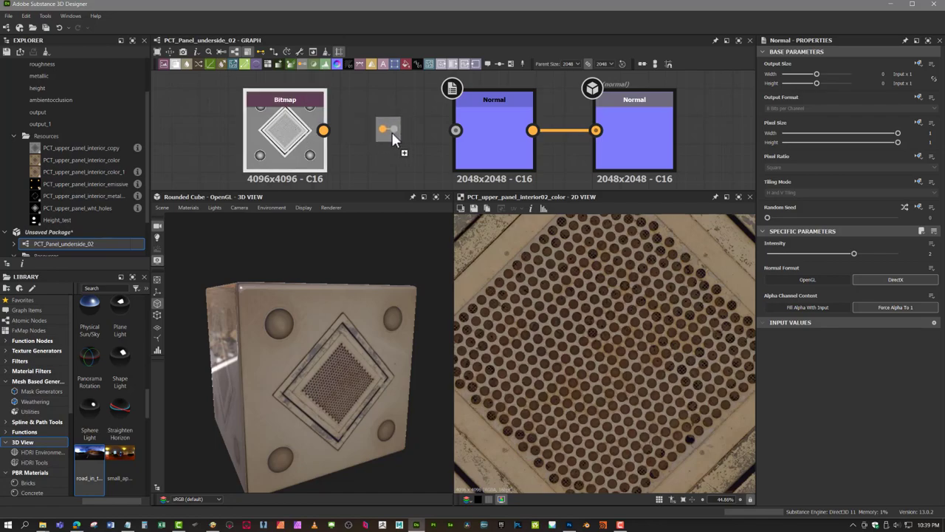
pyautogui.moveTo(391, 131); pyautogui.dragTo(391, 128)
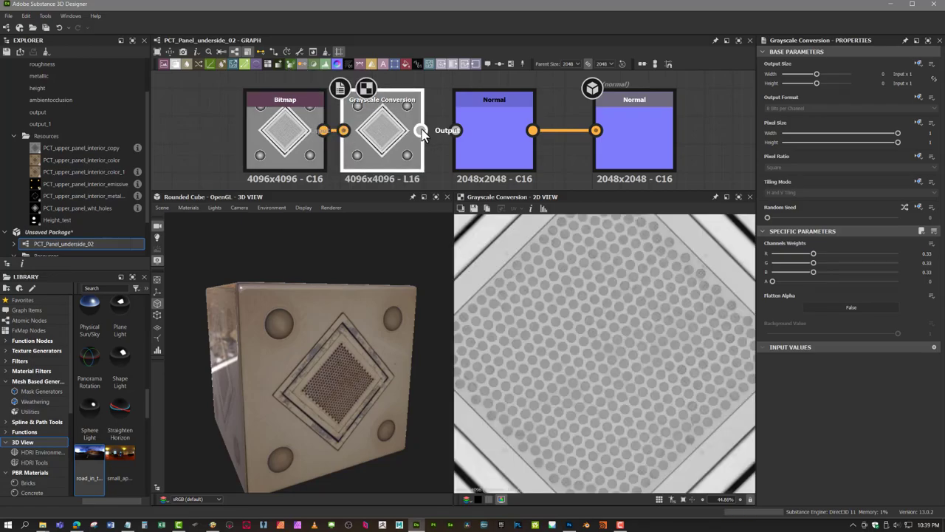
pyautogui.moveTo(457, 136); pyautogui.dragTo(457, 133)
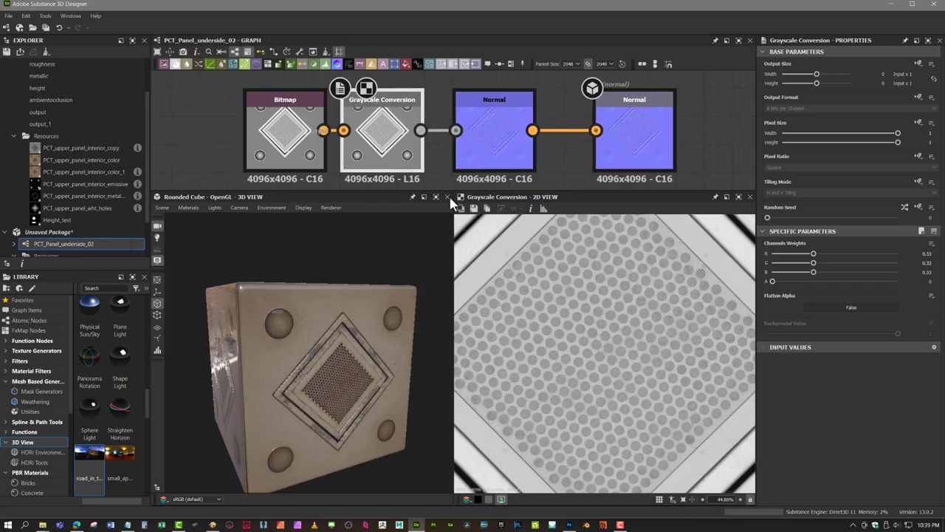
pyautogui.moveTo(370, 392); pyautogui.dragTo(274, 362)
pyautogui.moveTo(320, 331); pyautogui.dragTo(398, 391)
pyautogui.moveTo(379, 452); pyautogui.dragTo(347, 420)
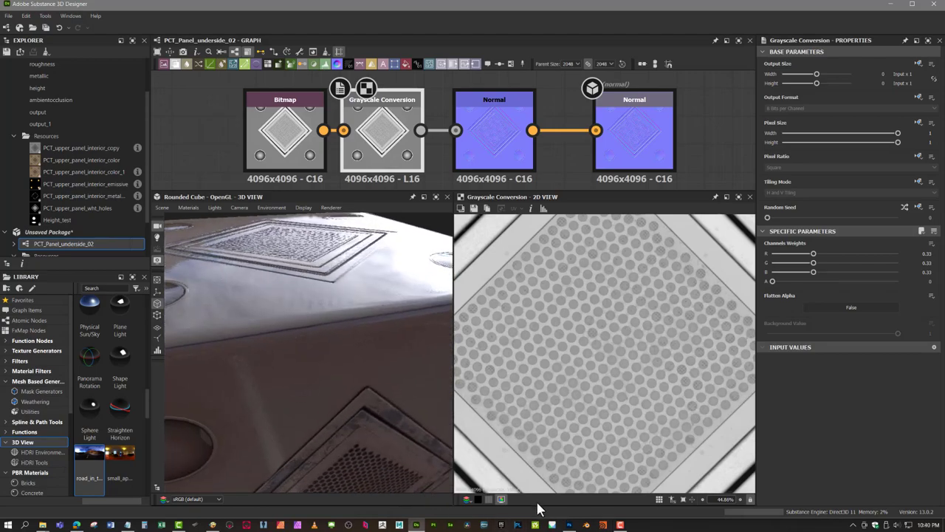
# - Switch to Photoshop, show the light_discs group, and select the outlines of all four light discs with Background copy as active layer
pyautogui.click(569, 525)
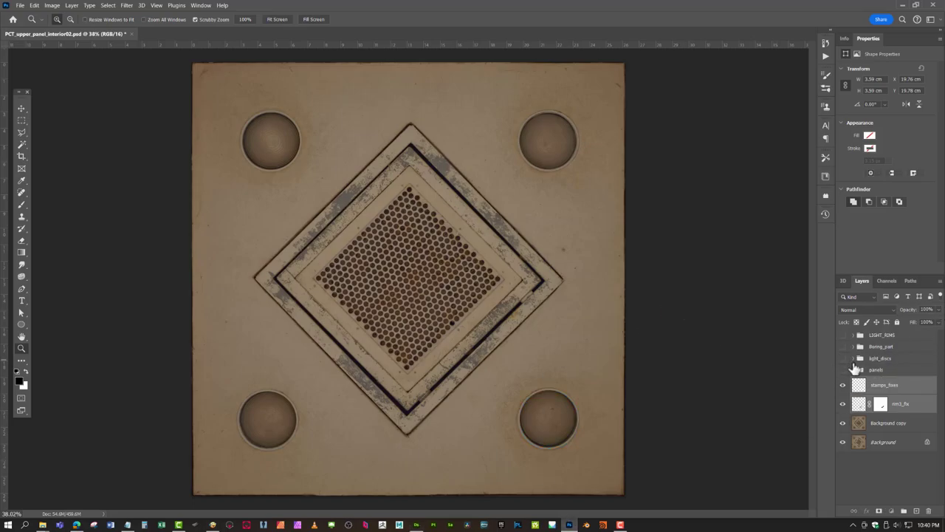
pyautogui.click(853, 358)
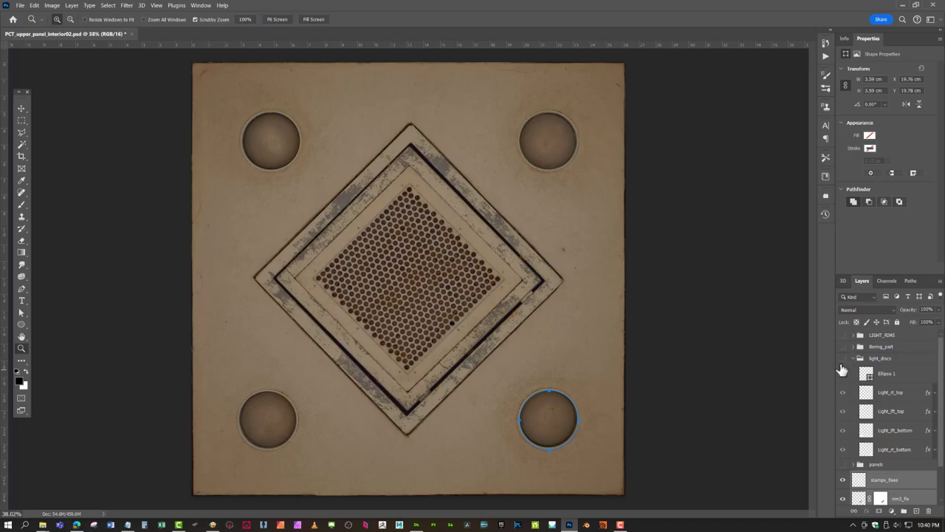
pyautogui.click(844, 360)
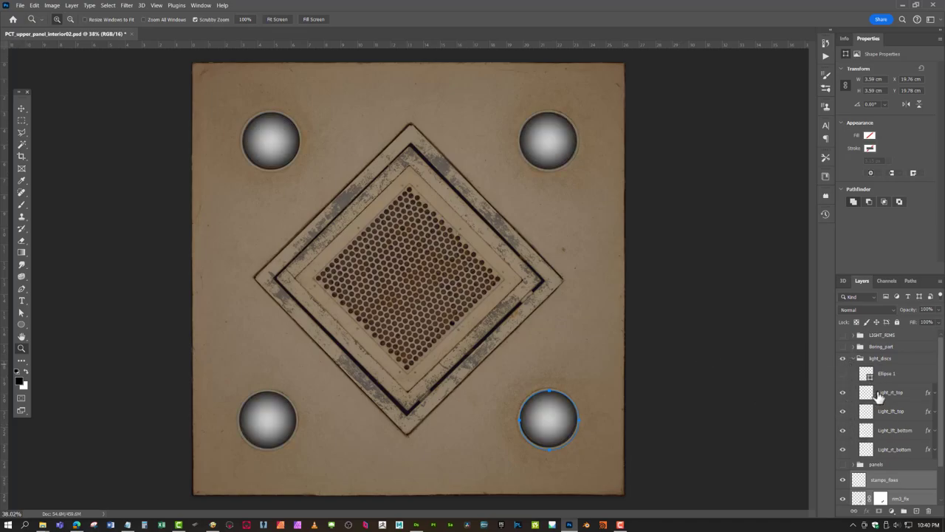
pyautogui.keyDown('ctrl'); pyautogui.click(867, 396); pyautogui.keyUp('ctrl')
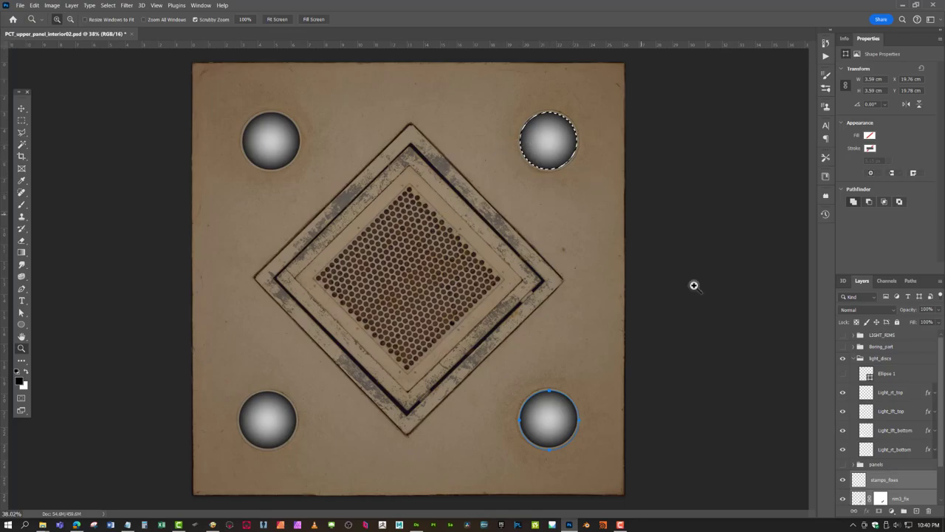
pyautogui.keyDown('ctrl'); pyautogui.keyDown('shift'); pyautogui.click(867, 411); pyautogui.keyUp('shift'); pyautogui.keyUp('ctrl')
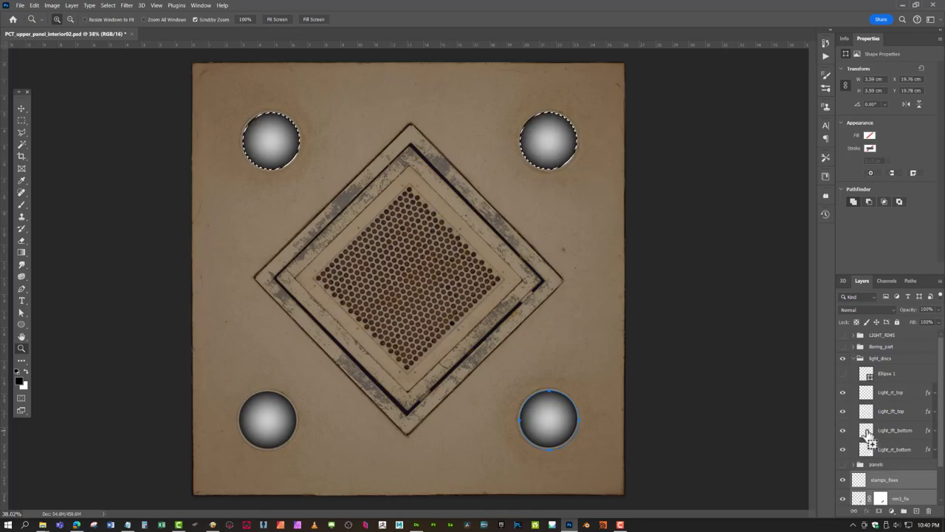
pyautogui.keyDown('ctrl'); pyautogui.keyDown('shift'); pyautogui.click(866, 432); pyautogui.keyUp('shift'); pyautogui.keyUp('ctrl')
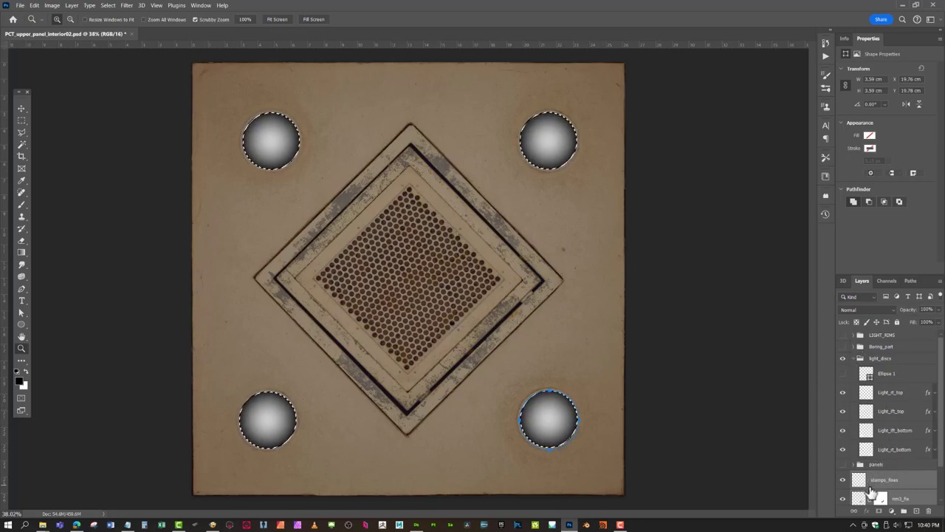
pyautogui.scroll(-2, 875, 443)
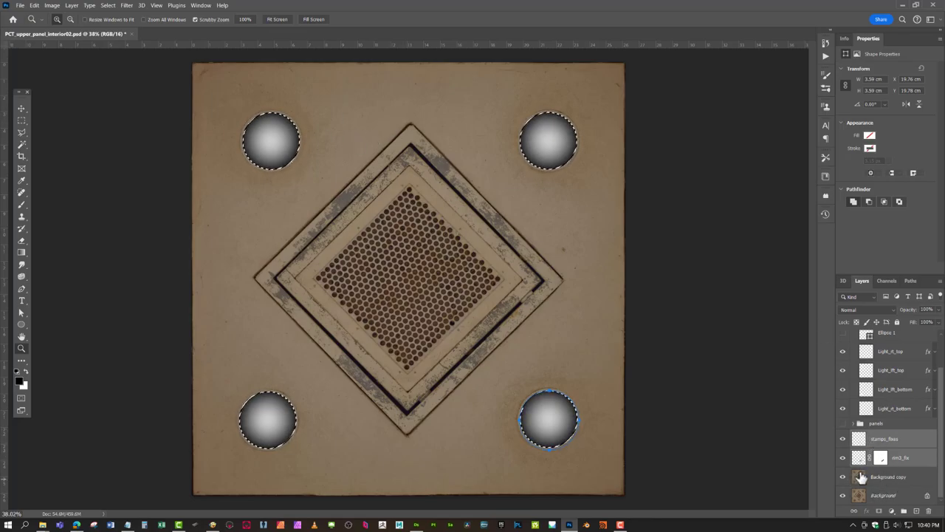
pyautogui.click(918, 480)
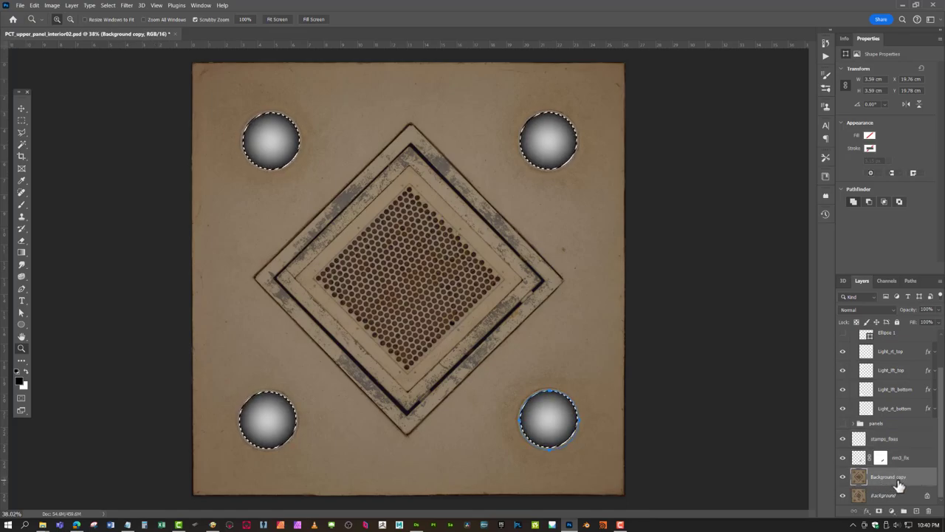
# - Try to copy the four disc areas from Background copy and paste them above the Light_rt_top layer
pyautogui.hotkey('ctrl', 'c')
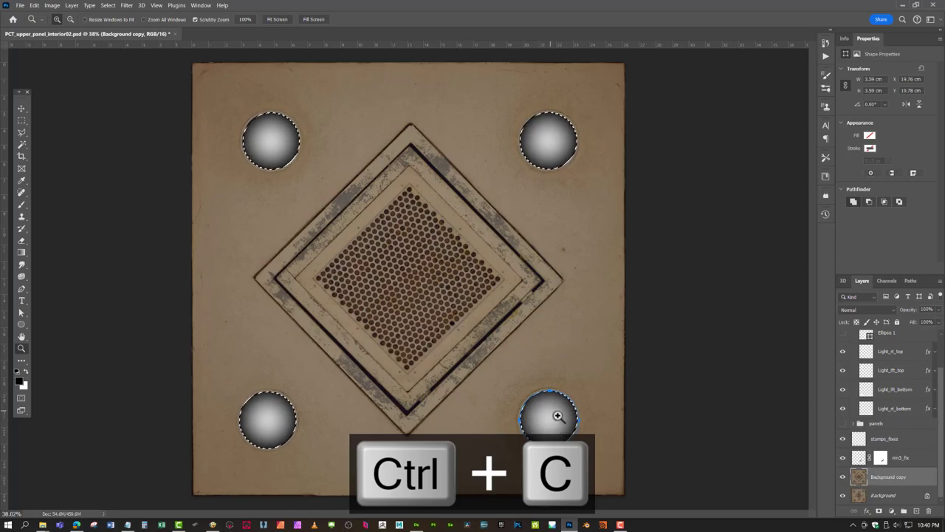
pyautogui.scroll(1, 893, 398)
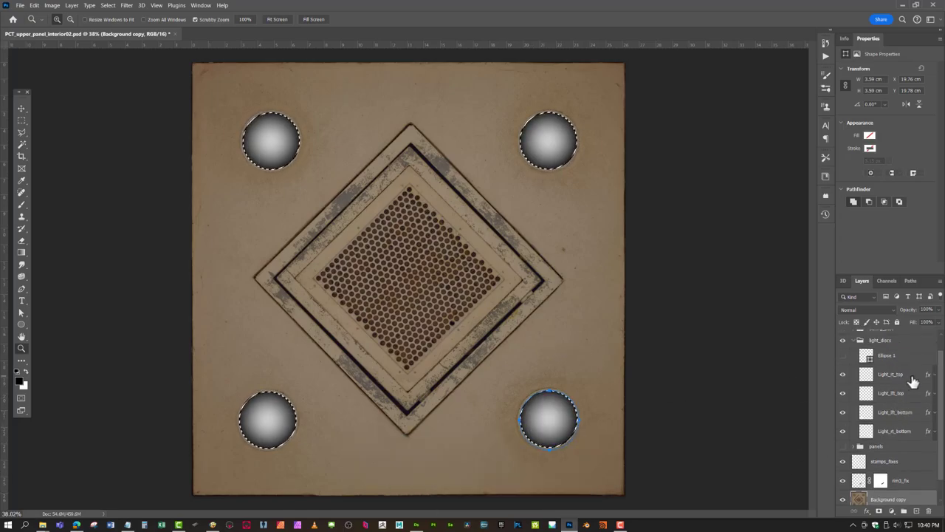
pyautogui.click(910, 376)
pyautogui.hotkey('ctrl', 'v')
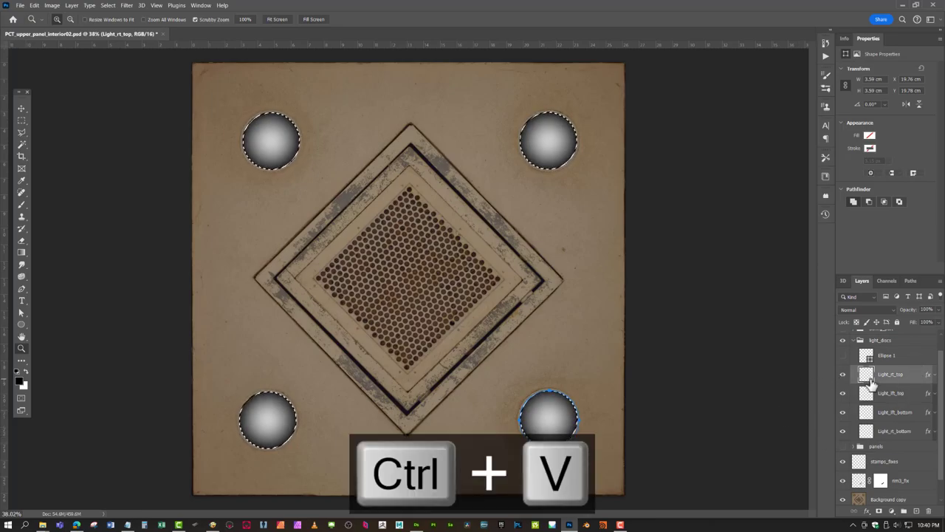
pyautogui.scroll(-2, 879, 370)
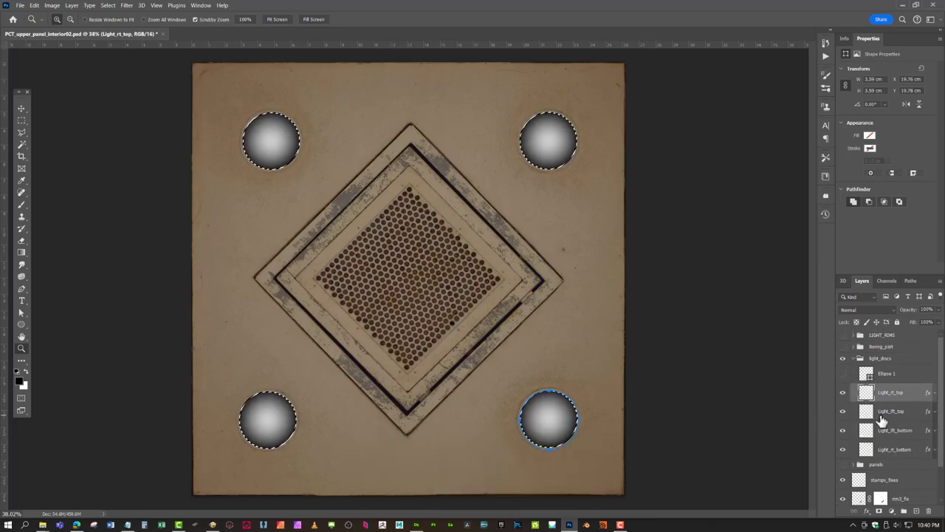
# - Make Background copy the active layer again and deselect the ellipse shape path, keeping the disc selection
pyautogui.click(908, 484)
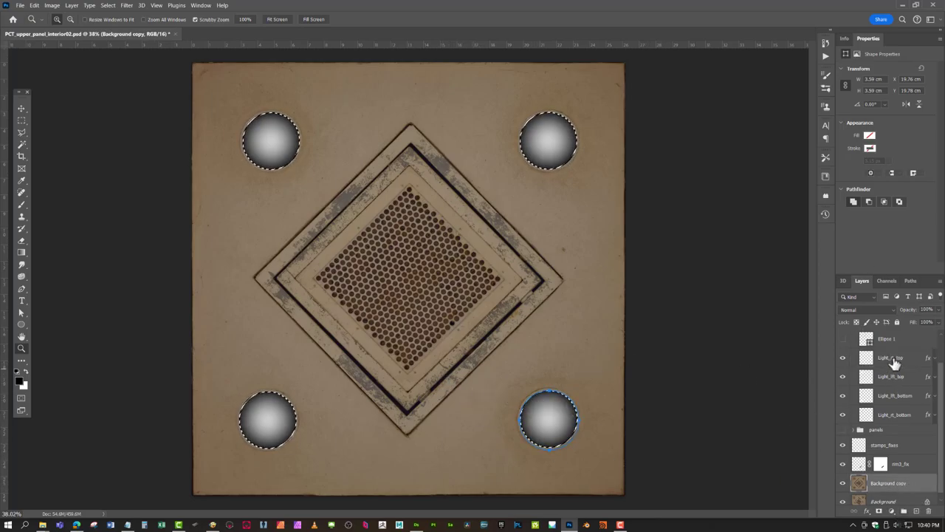
pyautogui.click(910, 281)
pyautogui.click(882, 426)
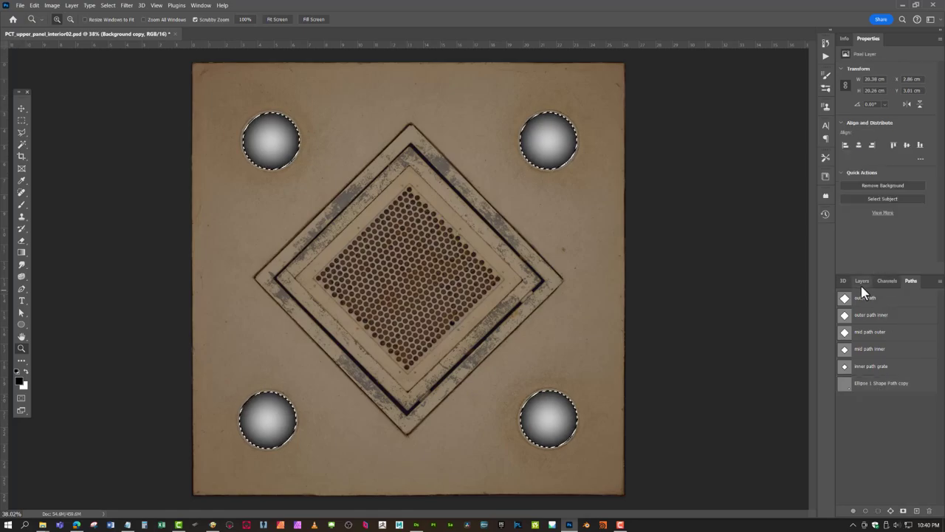
pyautogui.click(861, 281)
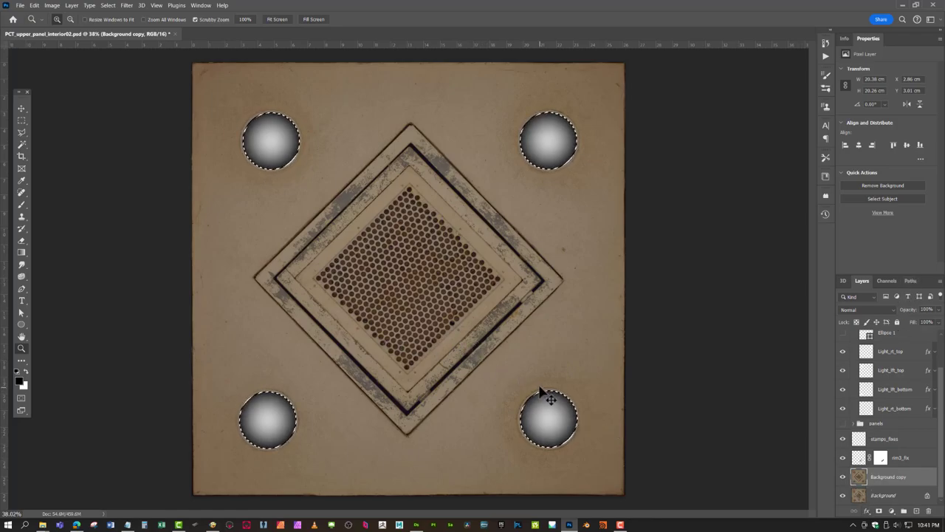
# - Copy the four disc areas from Background copy, paste them as a layer above Light_rt_top, and desaturate it
pyautogui.hotkey('ctrl', 'c')
pyautogui.click(914, 360)
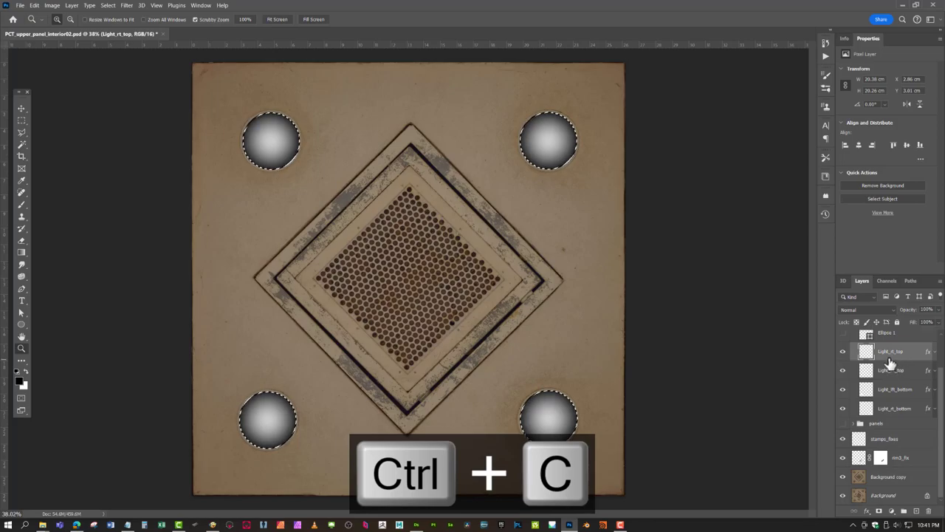
pyautogui.hotkey('ctrl', 'v')
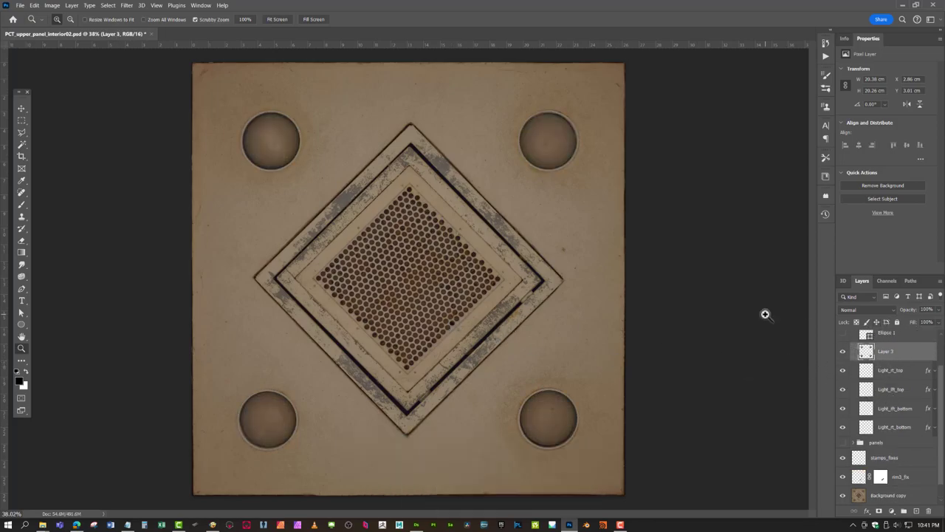
pyautogui.hotkey('ctrl', 'shift', 'u')
pyautogui.moveTo(576, 440); pyautogui.dragTo(622, 416)
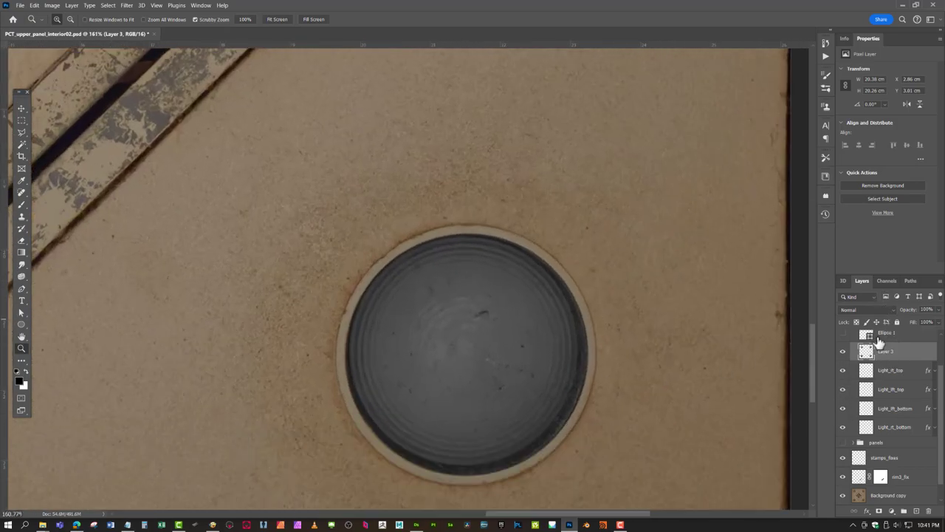
# - Show the LIGHT_RIMS, Boring_part and panels groups around the desaturated discs
pyautogui.scroll(2, 886, 369)
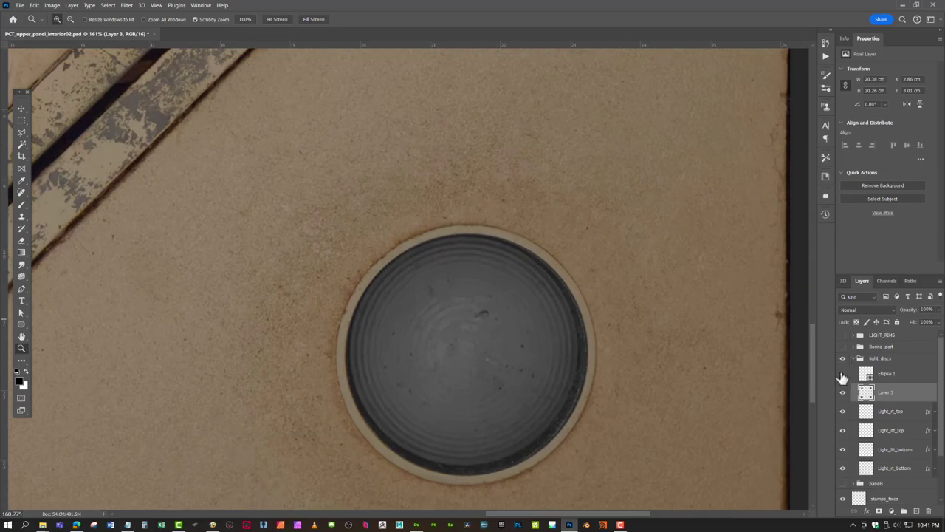
pyautogui.moveTo(842, 336); pyautogui.dragTo(842, 347)
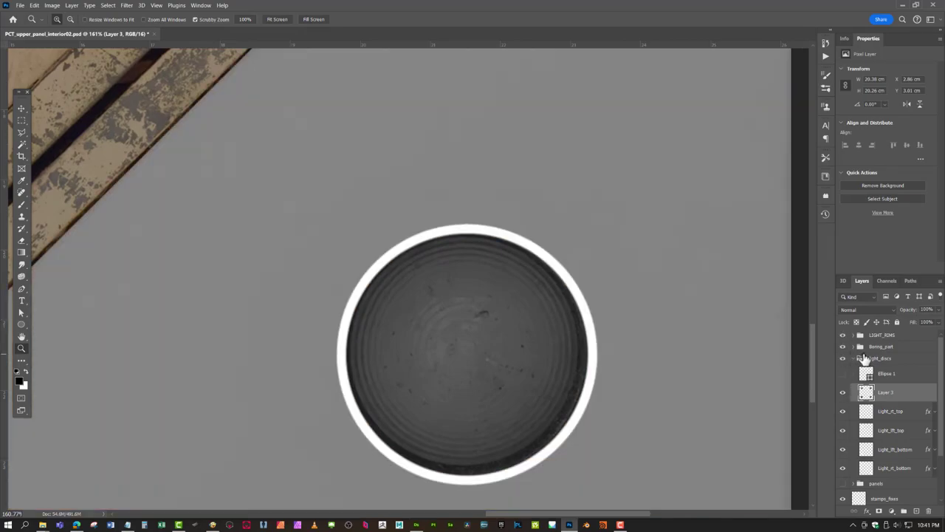
pyautogui.scroll(-2, 901, 443)
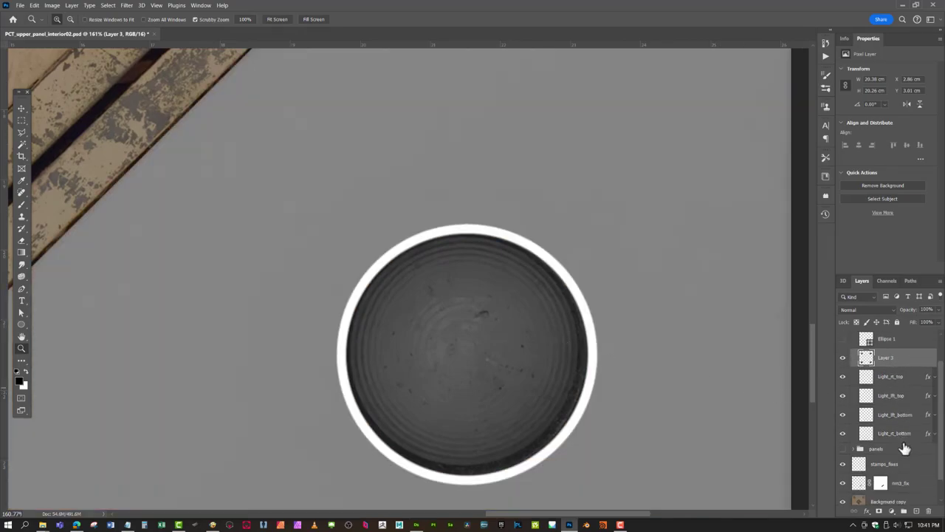
pyautogui.click(843, 438)
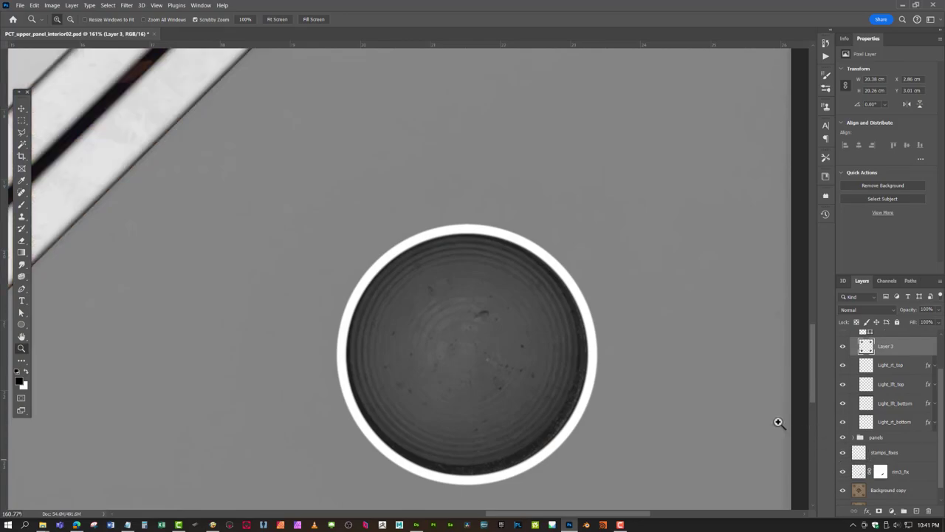
# - Rename the desaturated disc layer as light_ridges and lower its opacity to 36%
pyautogui.doubleClick(886, 347)
pyautogui.press('Return')
pyautogui.scroll(-1, 880, 367)
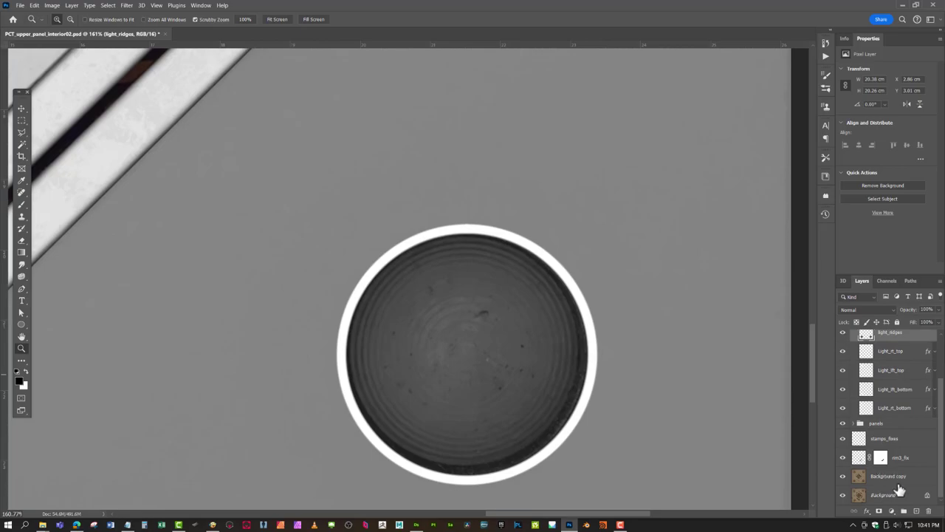
pyautogui.scroll(3, 878, 408)
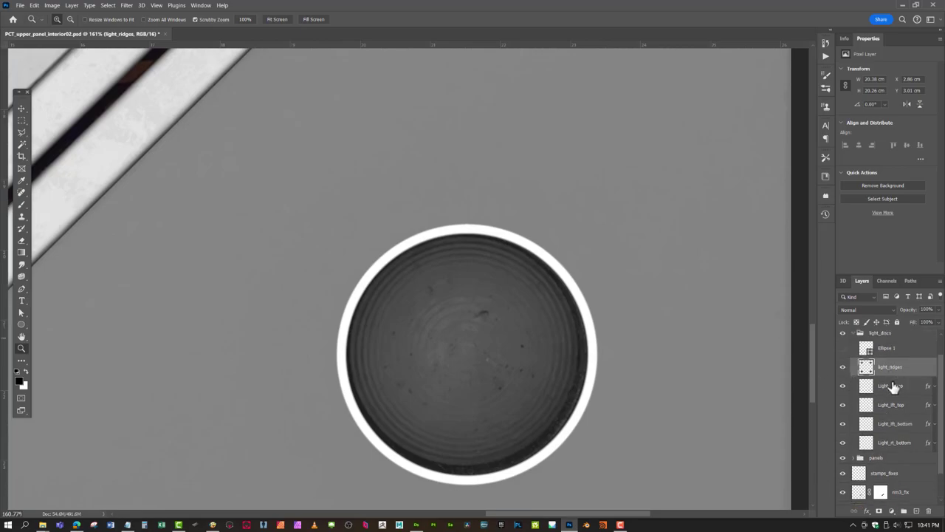
pyautogui.moveTo(907, 310); pyautogui.dragTo(884, 314)
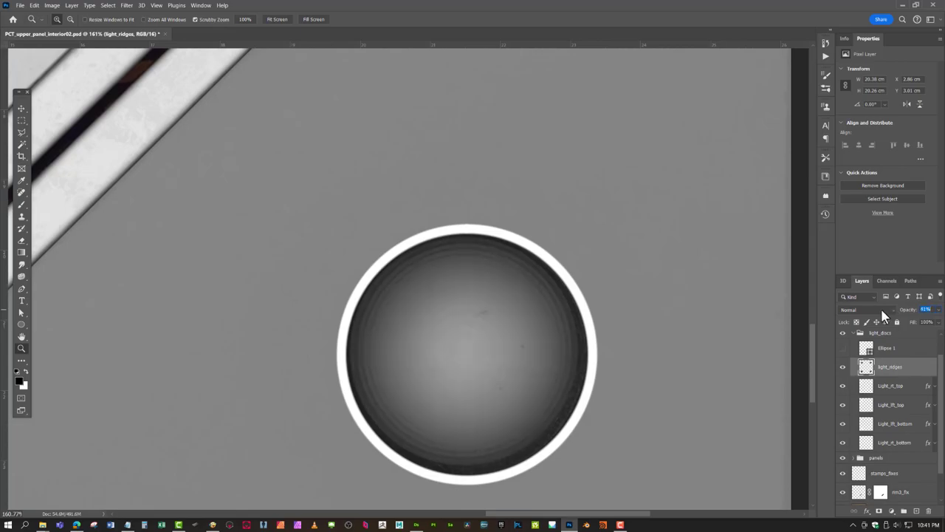
pyautogui.moveTo(881, 310); pyautogui.dragTo(877, 311)
# - Examine the light discs up close and then the whole height map
pyautogui.scroll(-1, 601, 352)
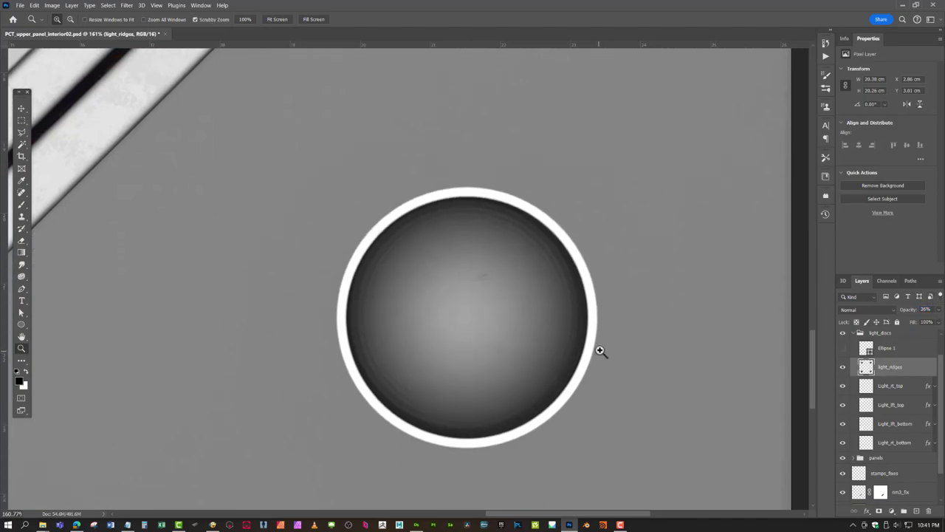
pyautogui.scroll(-3, 546, 346)
pyautogui.scroll(5, 251, 325)
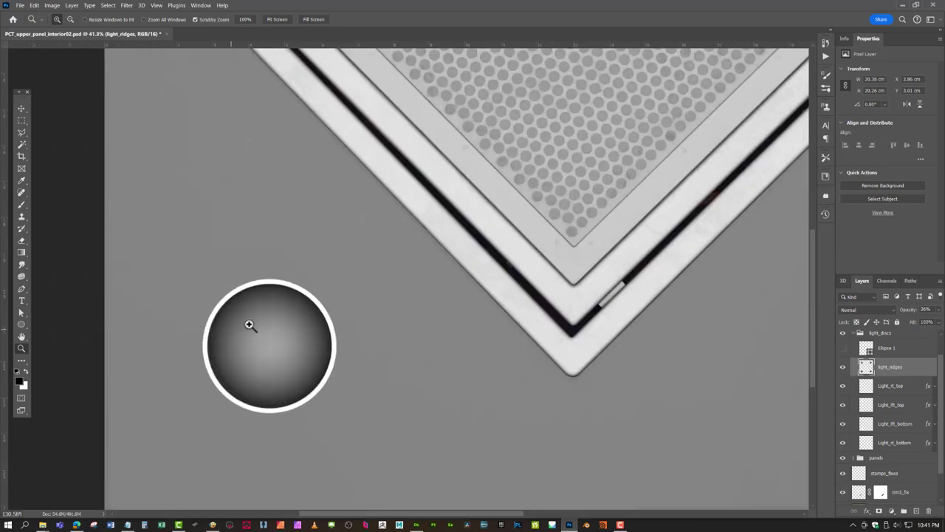
pyautogui.scroll(-6, 251, 323)
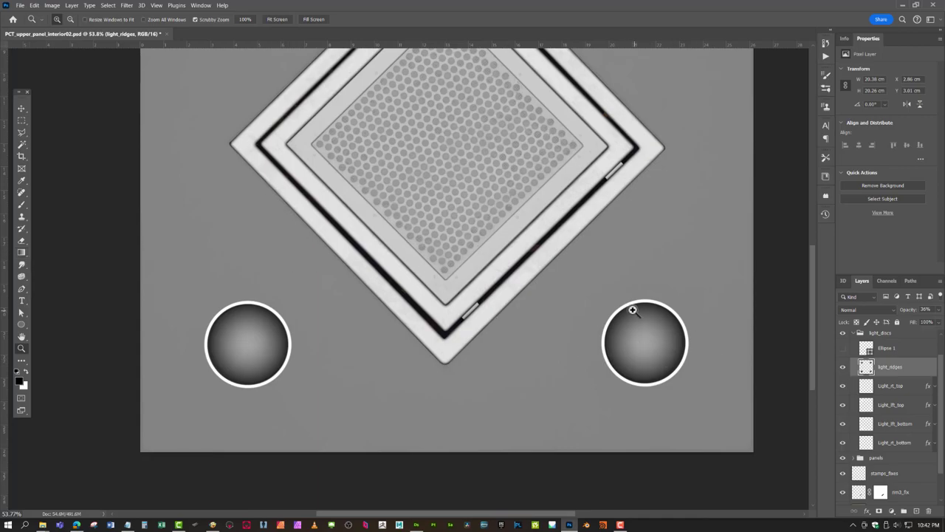
pyautogui.moveTo(655, 352); pyautogui.dragTo(616, 291)
pyautogui.moveTo(615, 375); pyautogui.dragTo(635, 373)
pyautogui.moveTo(718, 344); pyautogui.dragTo(666, 338)
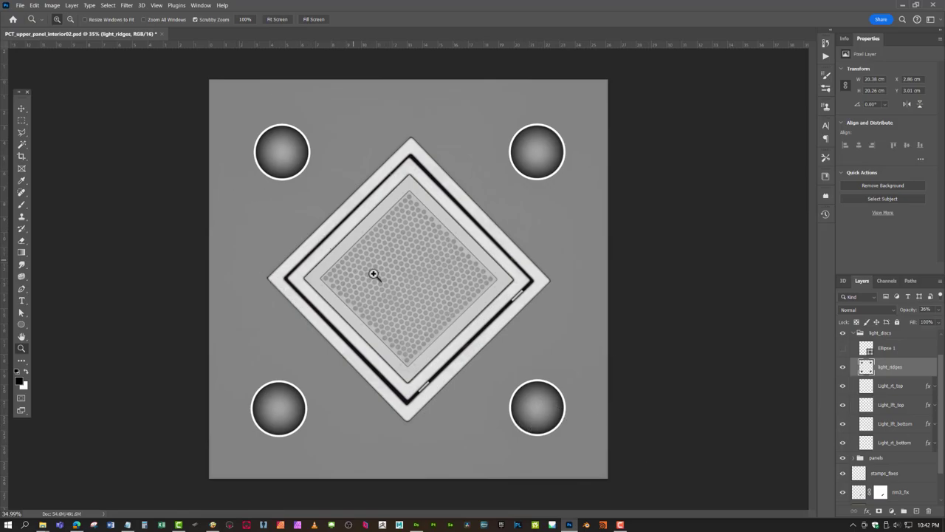
# - Save a PNG copy of the height map, overwriting PCT_upper_panel_interior02_height.png
pyautogui.click(19, 8)
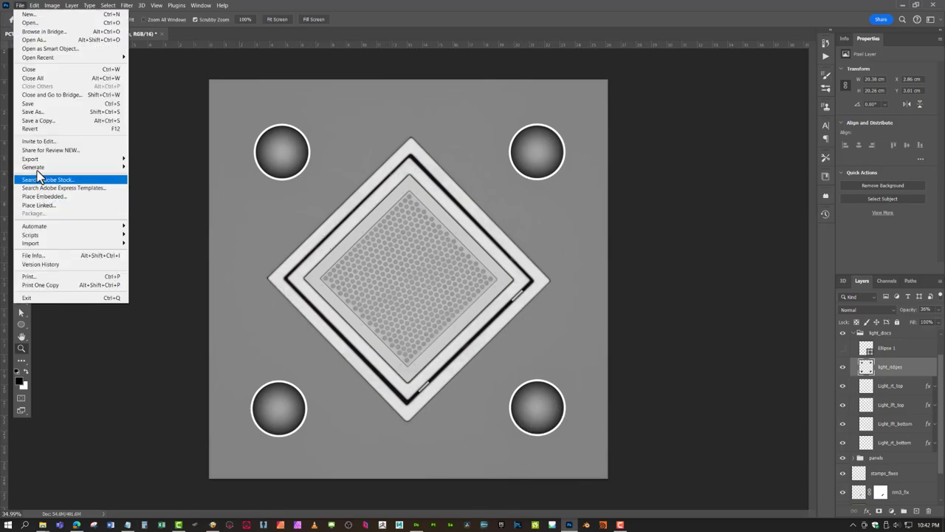
pyautogui.click(43, 122)
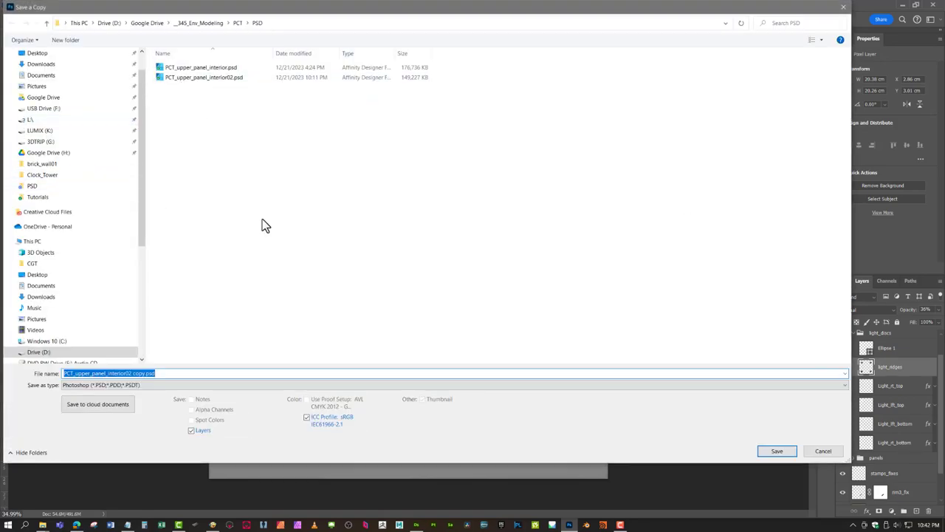
pyautogui.click(111, 385)
pyautogui.click(90, 480)
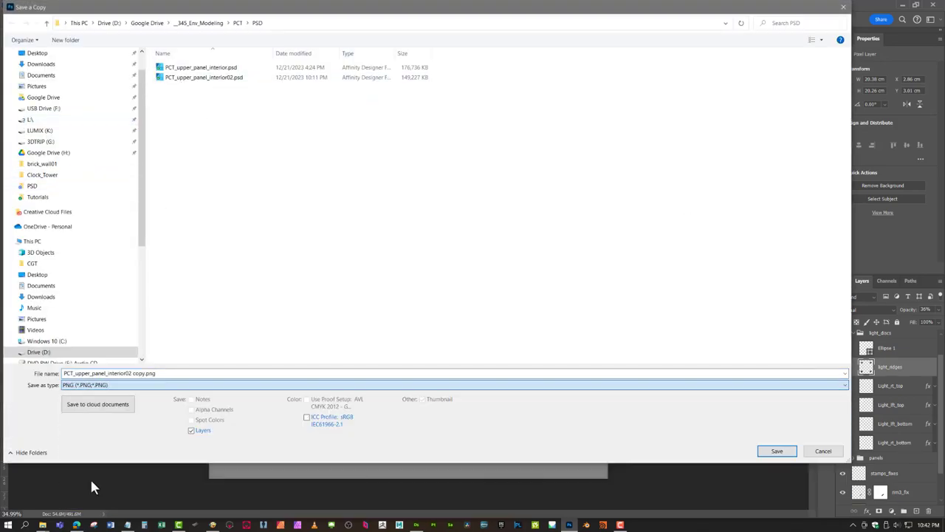
pyautogui.doubleClick(218, 117)
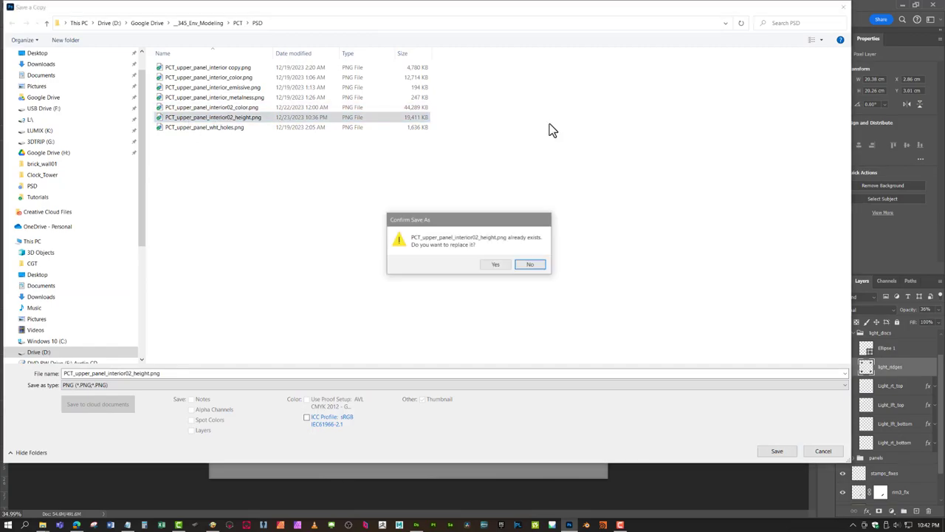
pyautogui.click(496, 265)
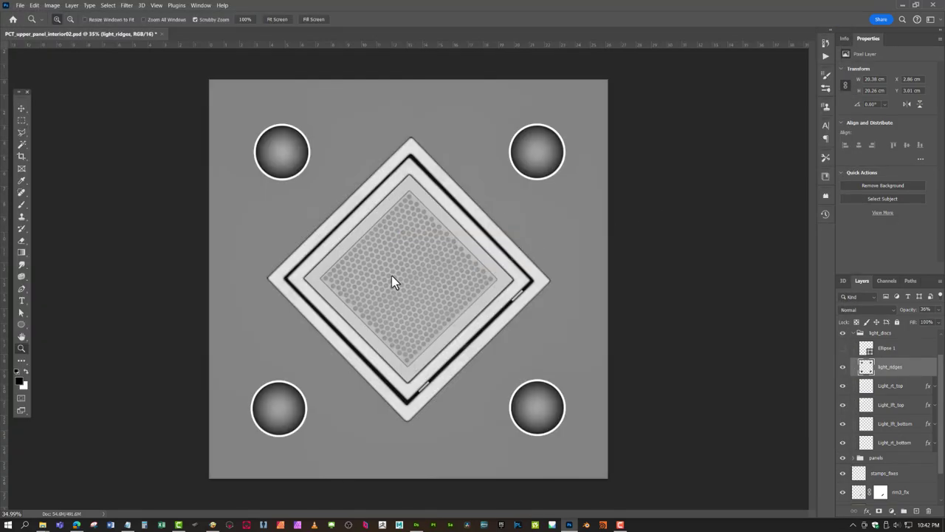
pyautogui.click(547, 234)
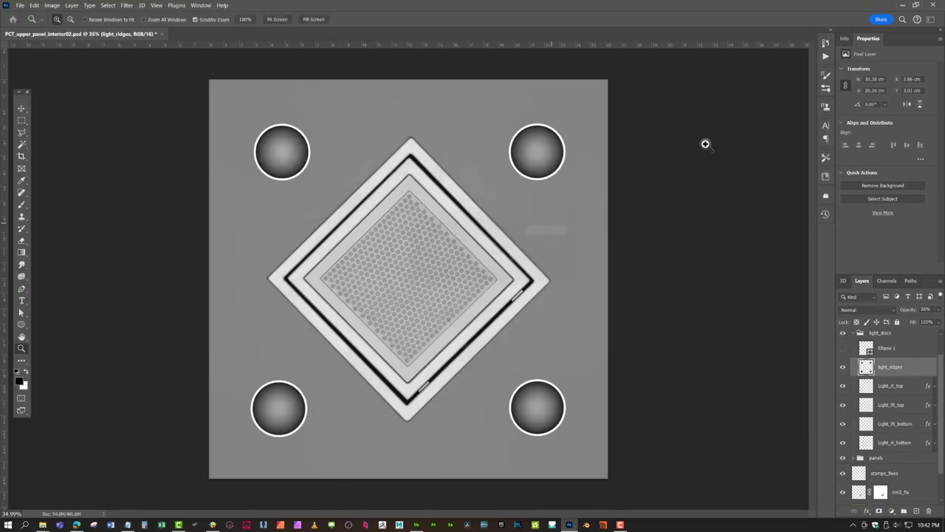
# - Switch to Substance 3D Designer and inspect the updated light disc ridges and panel relief on the cube
pyautogui.click(902, 6)
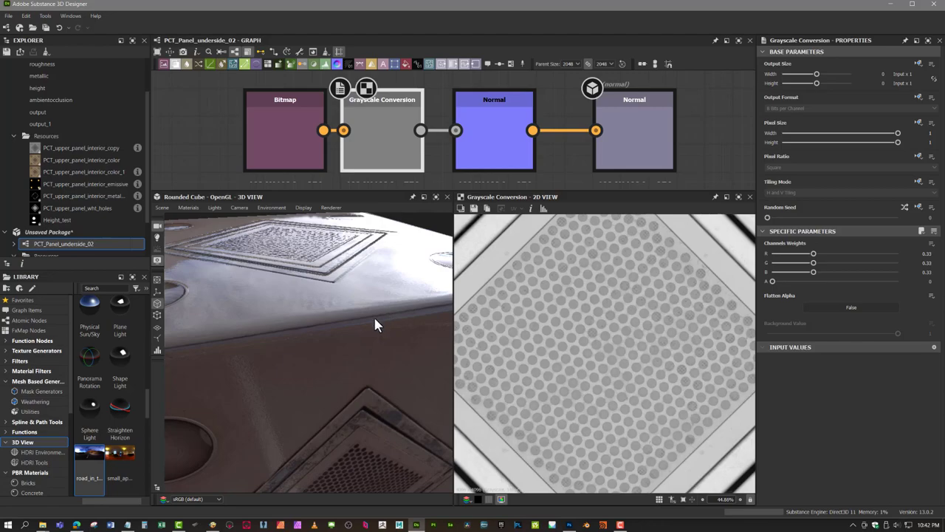
pyautogui.moveTo(286, 338); pyautogui.dragTo(364, 324)
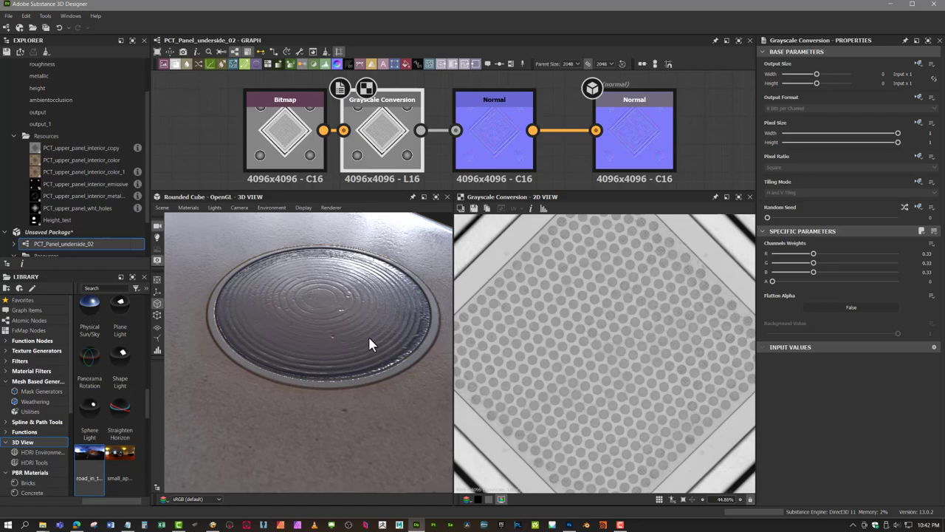
pyautogui.scroll(-3, 370, 339)
pyautogui.moveTo(329, 336); pyautogui.dragTo(374, 400)
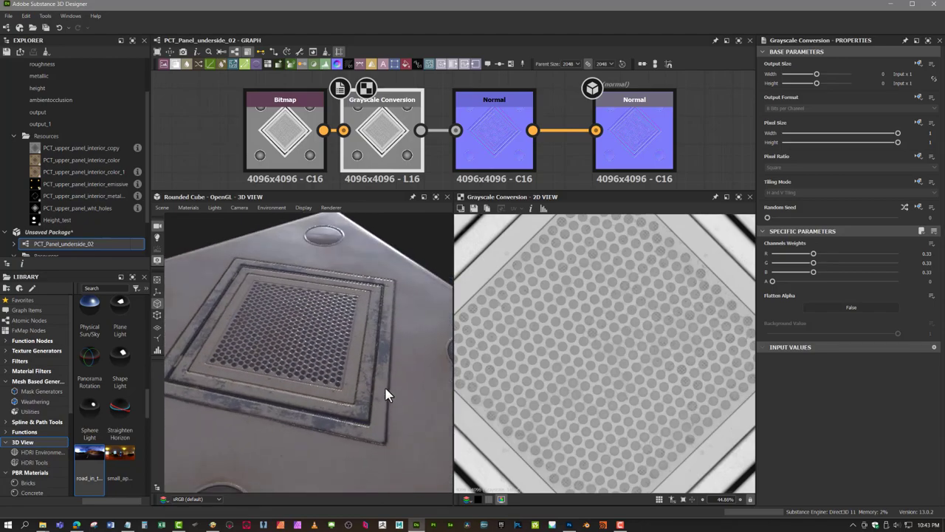
pyautogui.moveTo(365, 391); pyautogui.dragTo(325, 345)
pyautogui.scroll(-2, 546, 151)
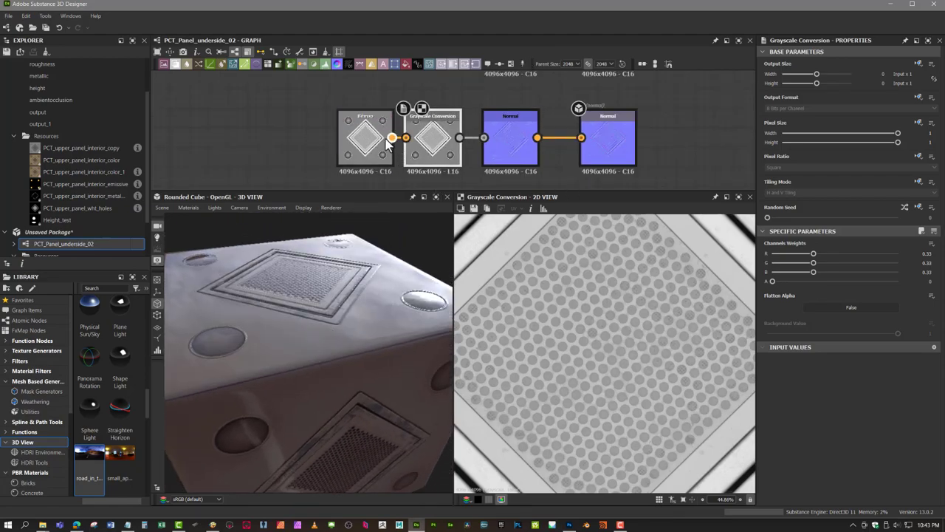
# - Connect the Grayscale Conversion node to the Roughness output and inspect the surface reflections on the cube
pyautogui.click(345, 141)
pyautogui.scroll(-2, 587, 157)
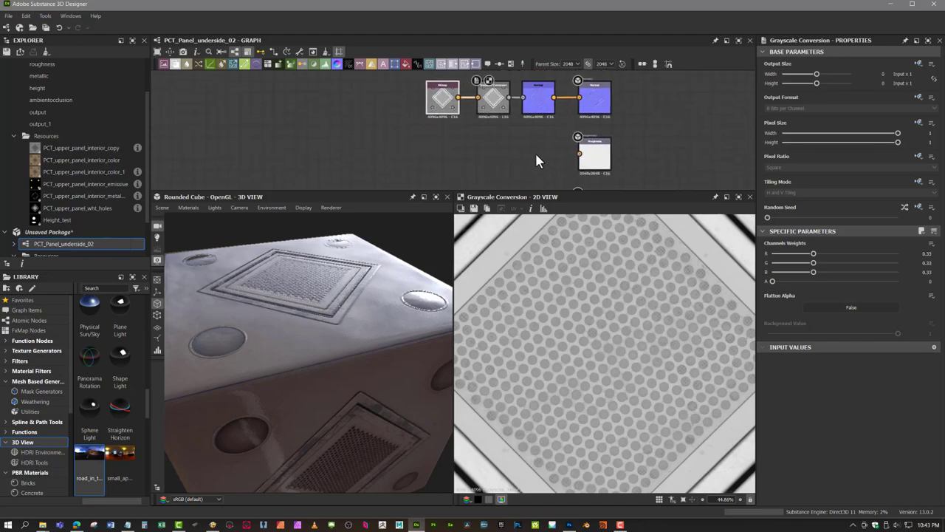
pyautogui.moveTo(509, 97); pyautogui.dragTo(580, 156)
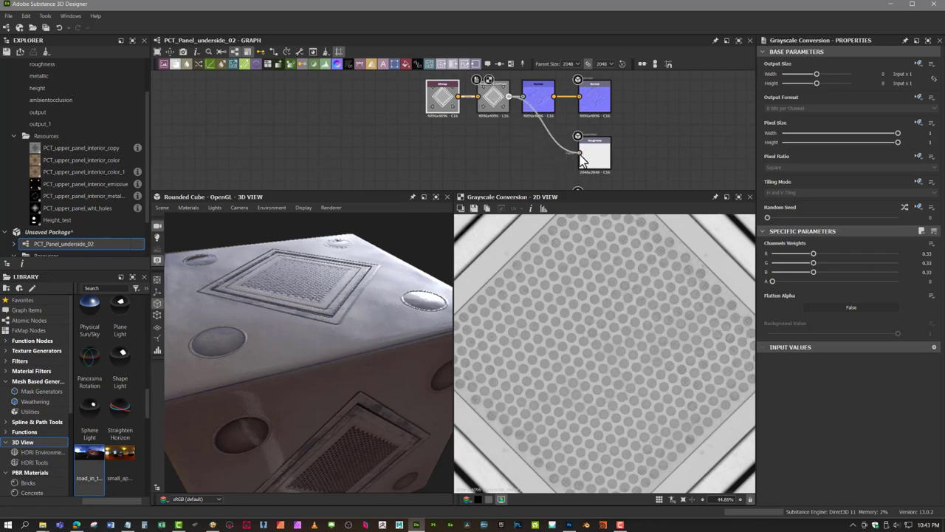
pyautogui.moveTo(301, 305); pyautogui.dragTo(314, 326)
pyautogui.scroll(3, 315, 326)
pyautogui.moveTo(332, 291); pyautogui.dragTo(512, 235)
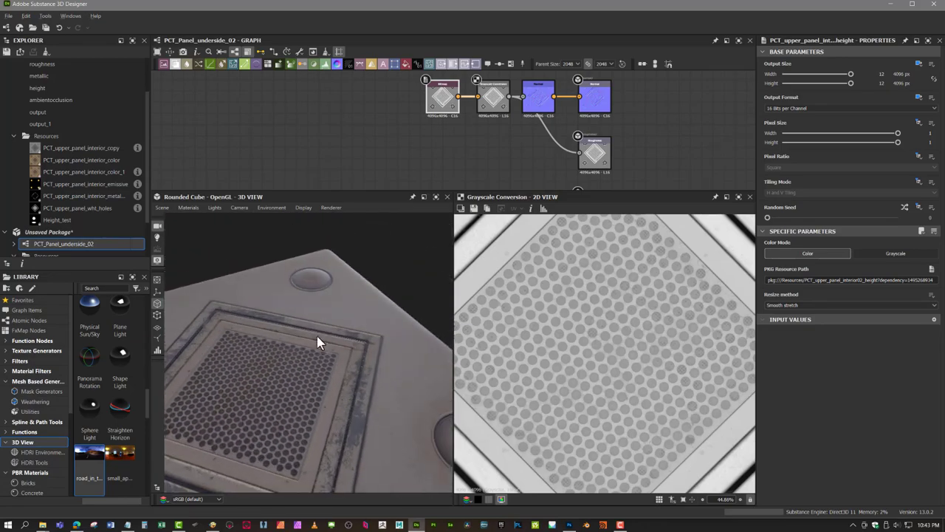
pyautogui.moveTo(354, 367); pyautogui.dragTo(386, 297)
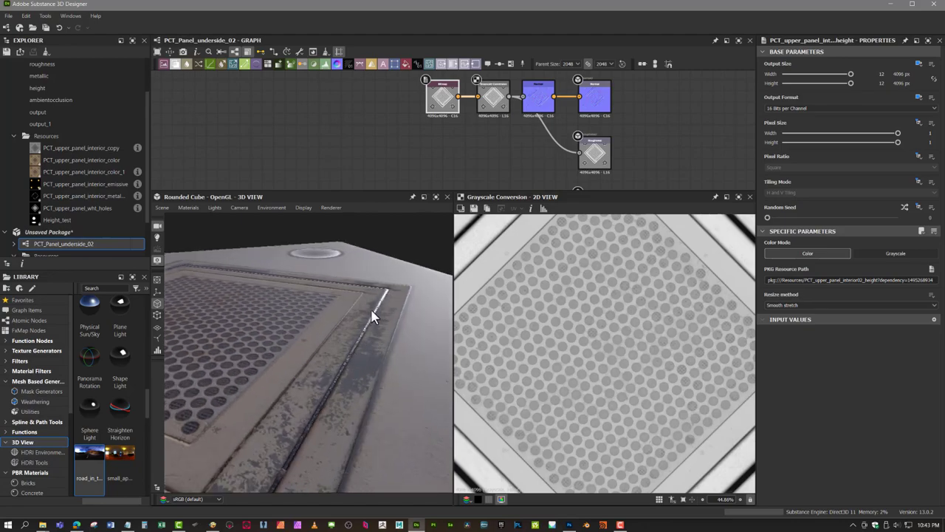
# - Inspect a light disc and the central grille on the cube, and examine the Normal node's map and parameters
pyautogui.moveTo(299, 460); pyautogui.dragTo(354, 327)
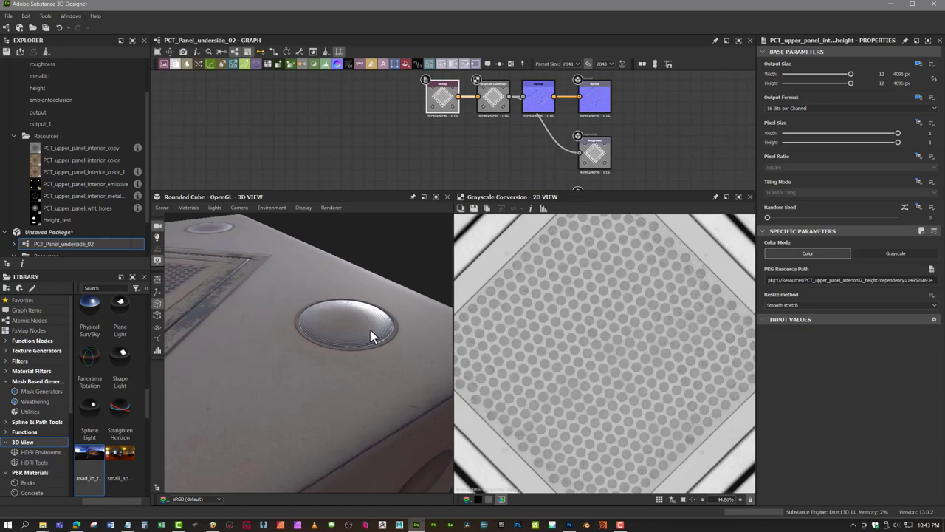
pyautogui.moveTo(330, 338); pyautogui.dragTo(352, 414)
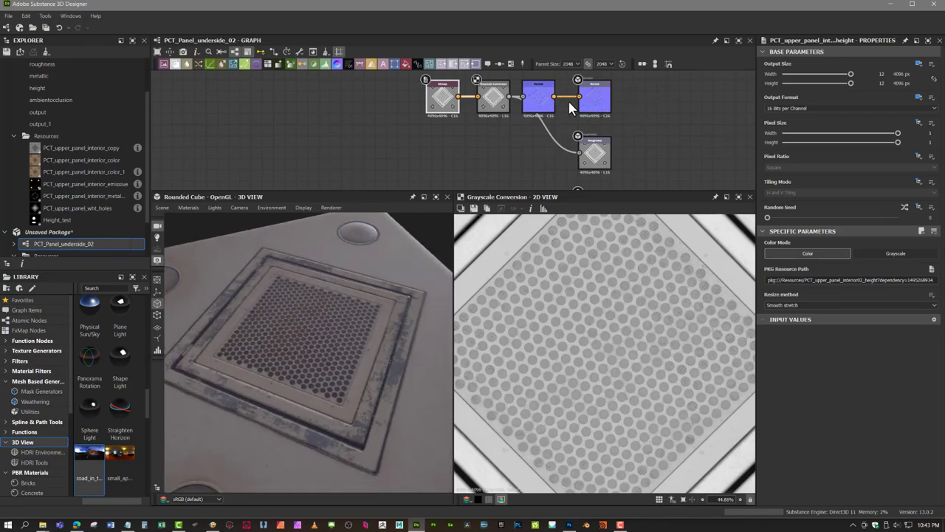
pyautogui.doubleClick(539, 96)
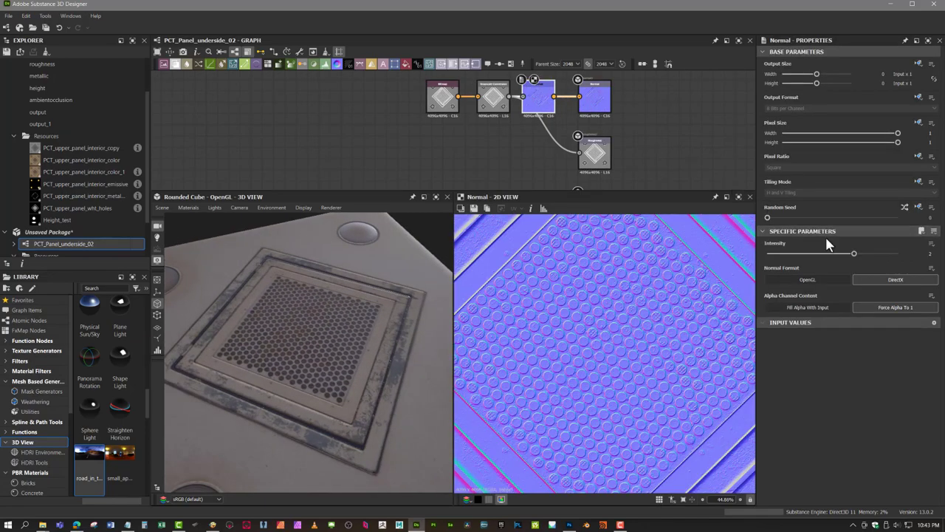
# - Connect the Grayscale Conversion node to the output node beneath the white uniform node's output, and inspect the light discs and panel on the cube
pyautogui.scroll(-5, 504, 151)
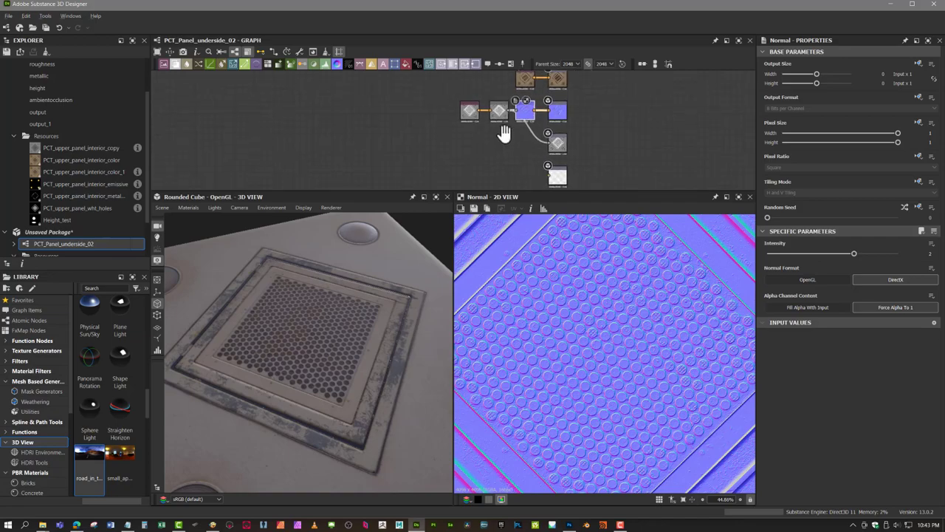
pyautogui.scroll(-2, 507, 134)
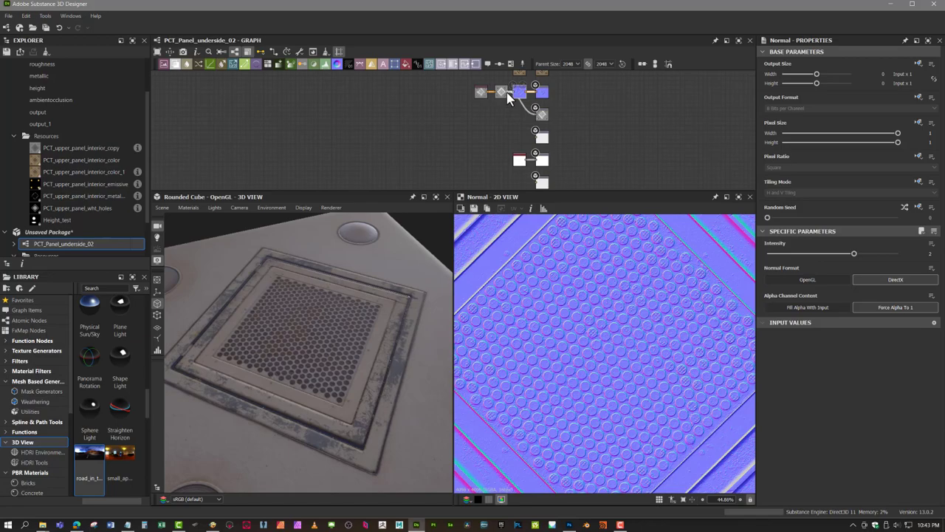
pyautogui.moveTo(508, 109); pyautogui.dragTo(538, 185)
pyautogui.moveTo(407, 364); pyautogui.dragTo(418, 277)
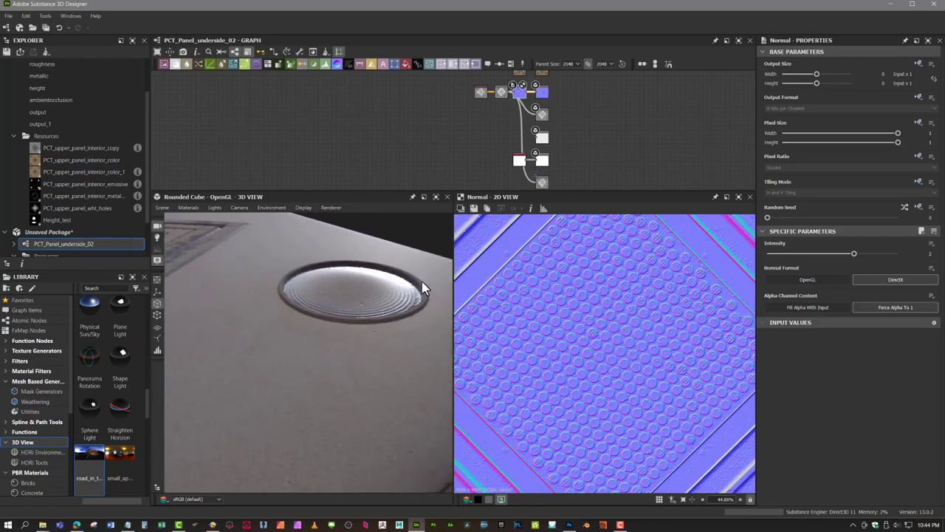
pyautogui.moveTo(389, 342); pyautogui.dragTo(343, 317)
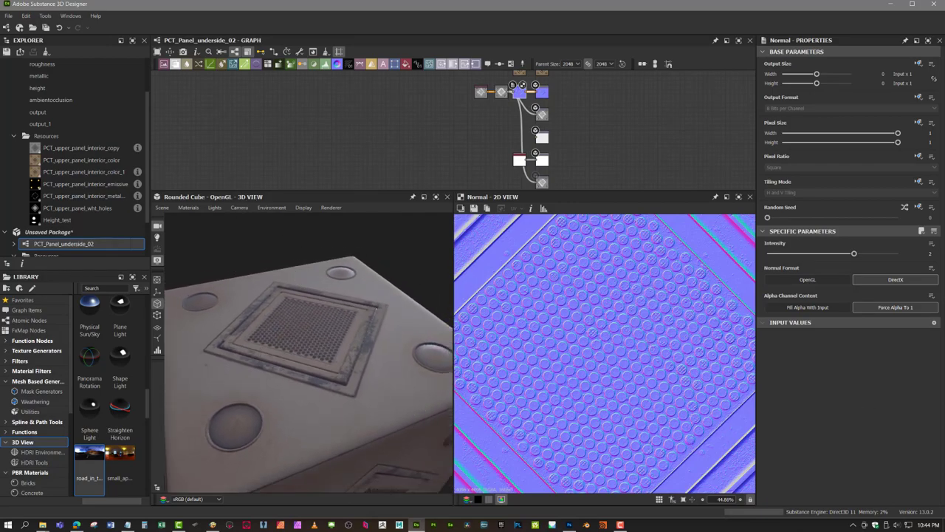